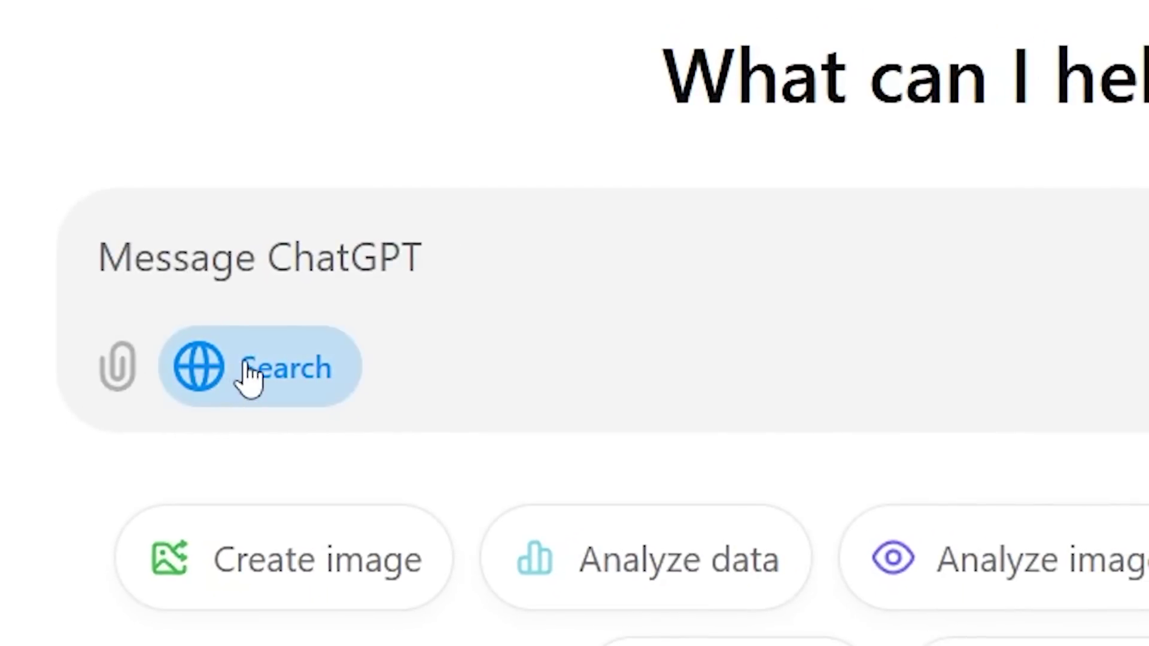
Toggle web search off and back on so trending topics like Tube Strikes 2024 appear.
click(244, 376)
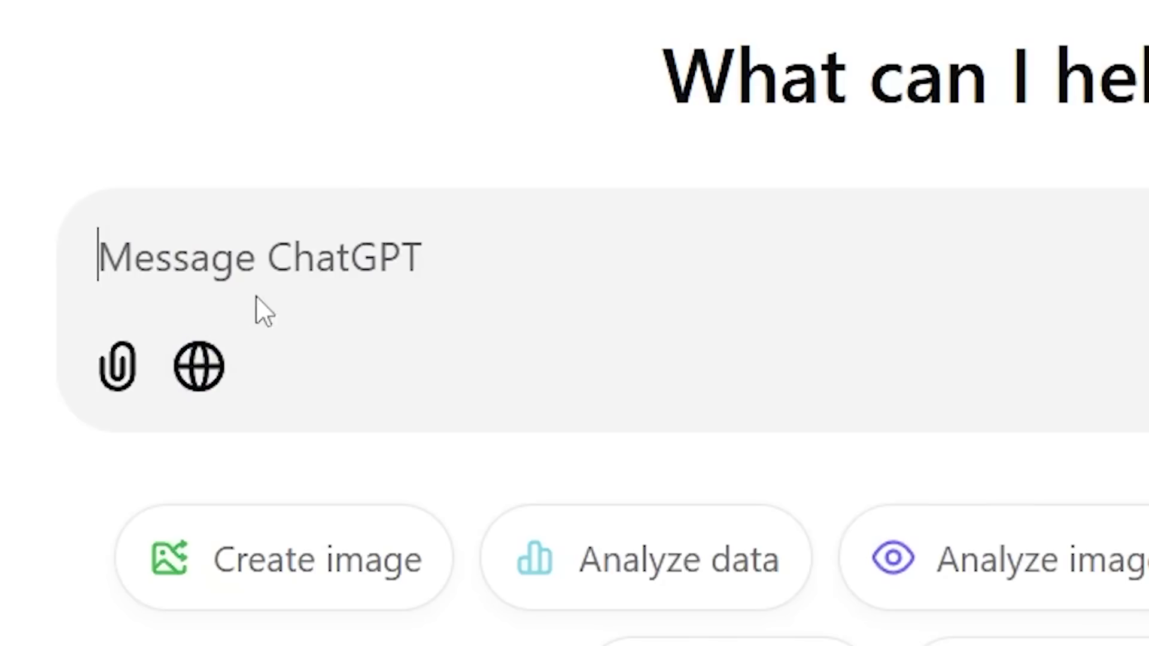
click(213, 383)
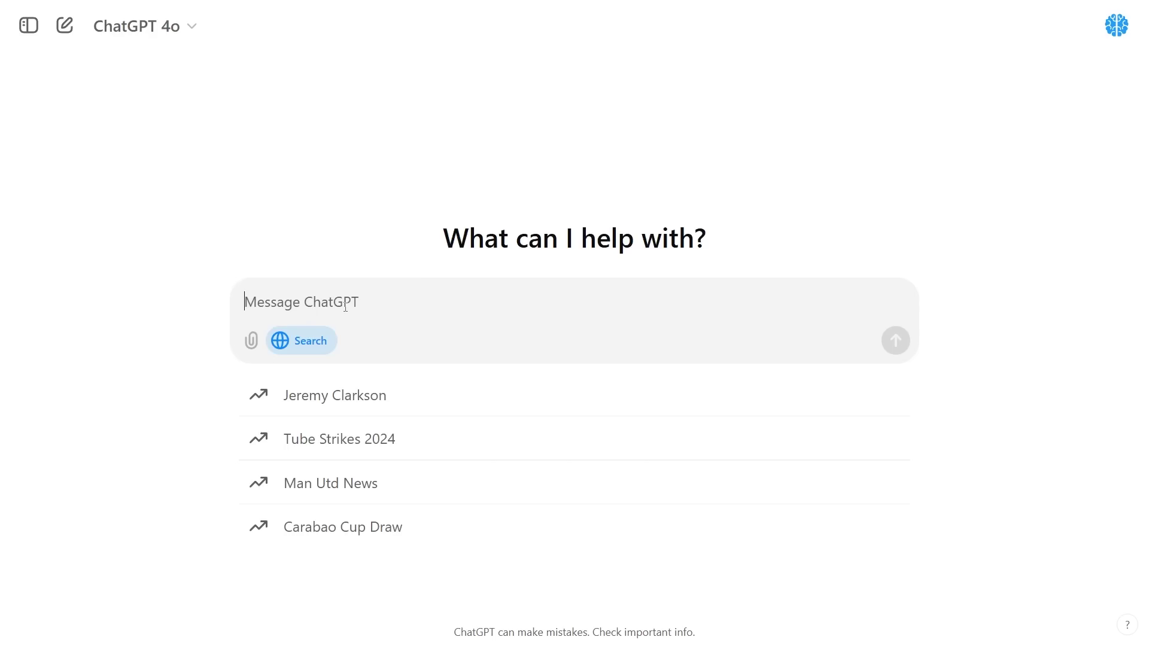
Search the trending 'Jeremy Clarkson' topic and read through the answer with photos and news.
click(356, 396)
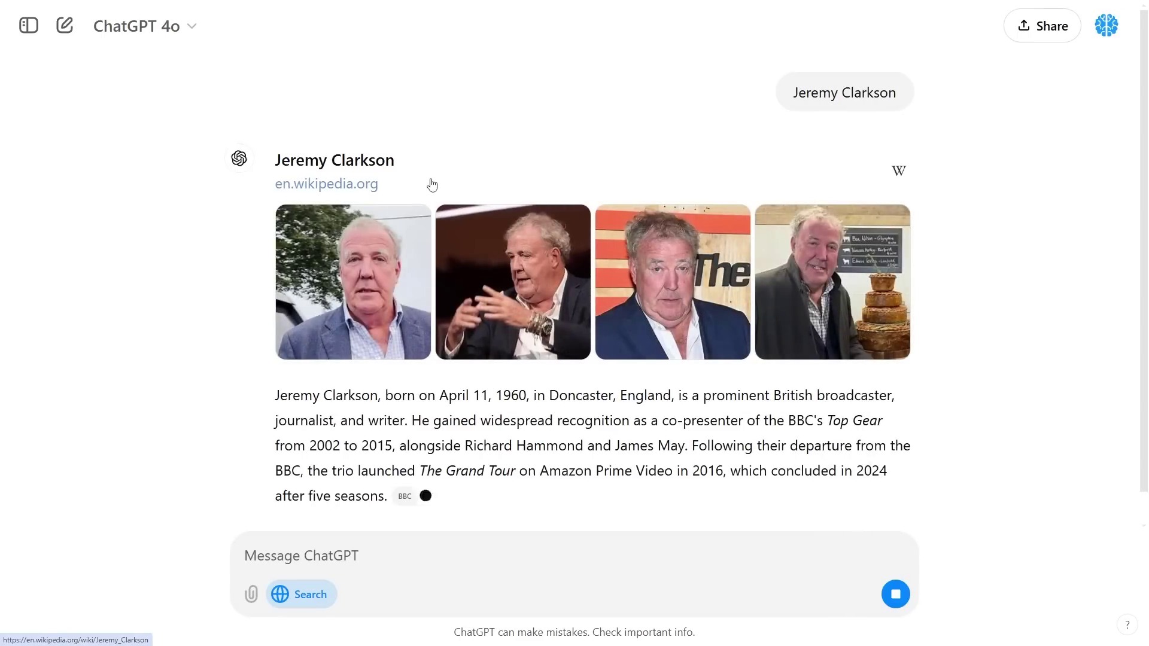
scroll(443, 239, down, 5)
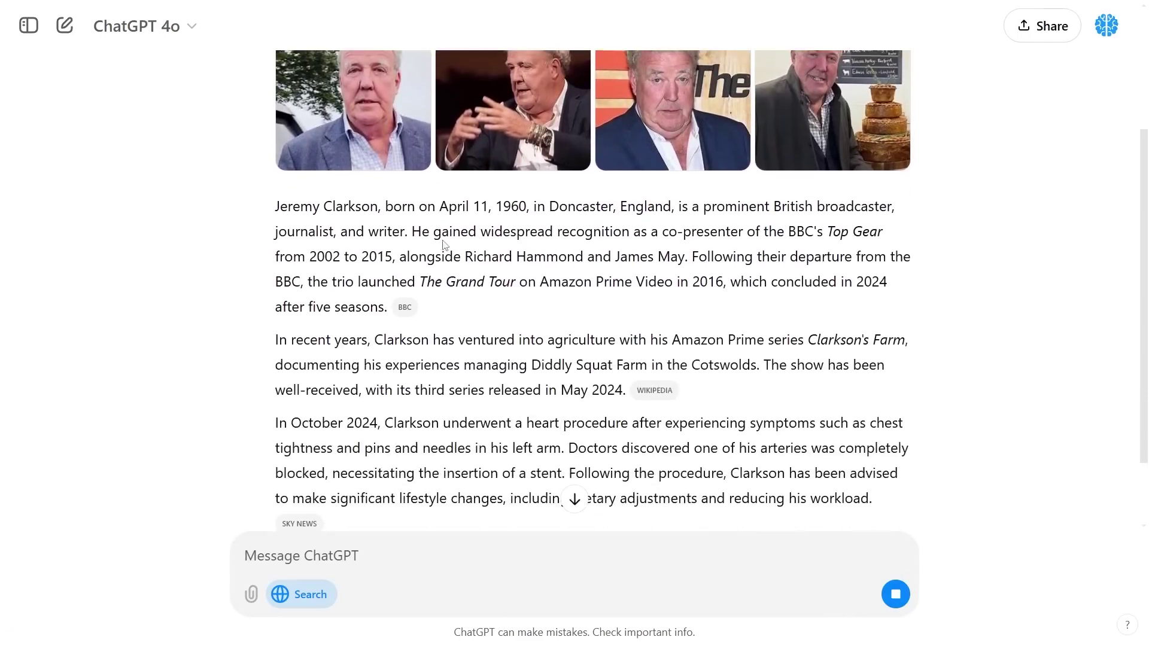
scroll(509, 287, down, 3)
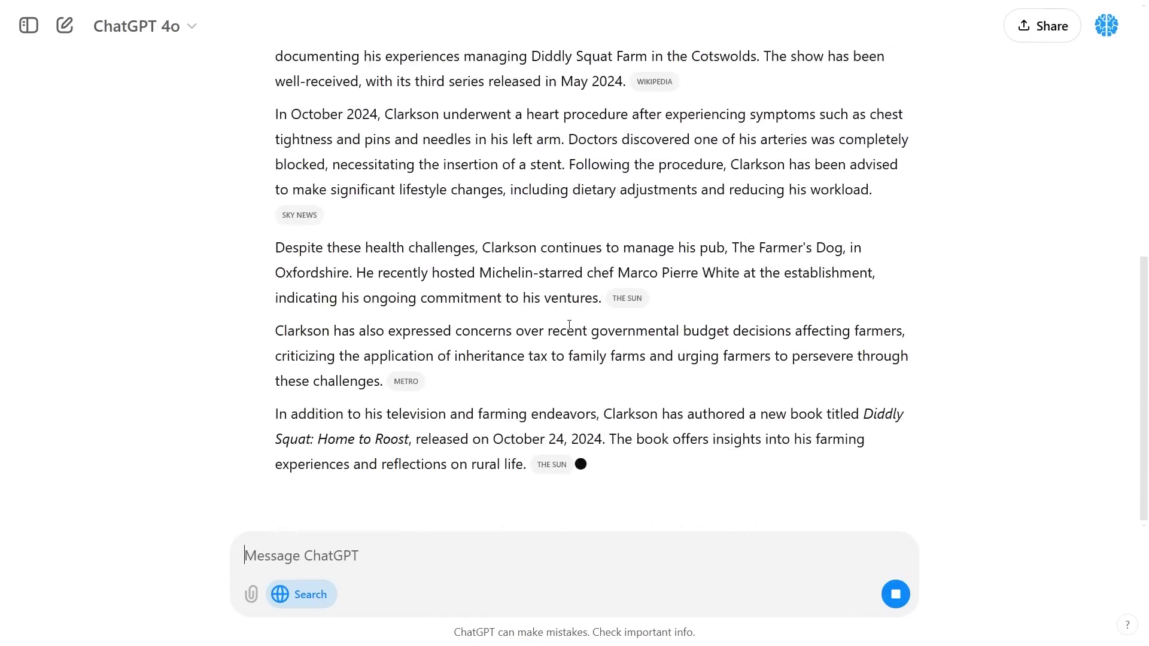
scroll(568, 329, down, 6)
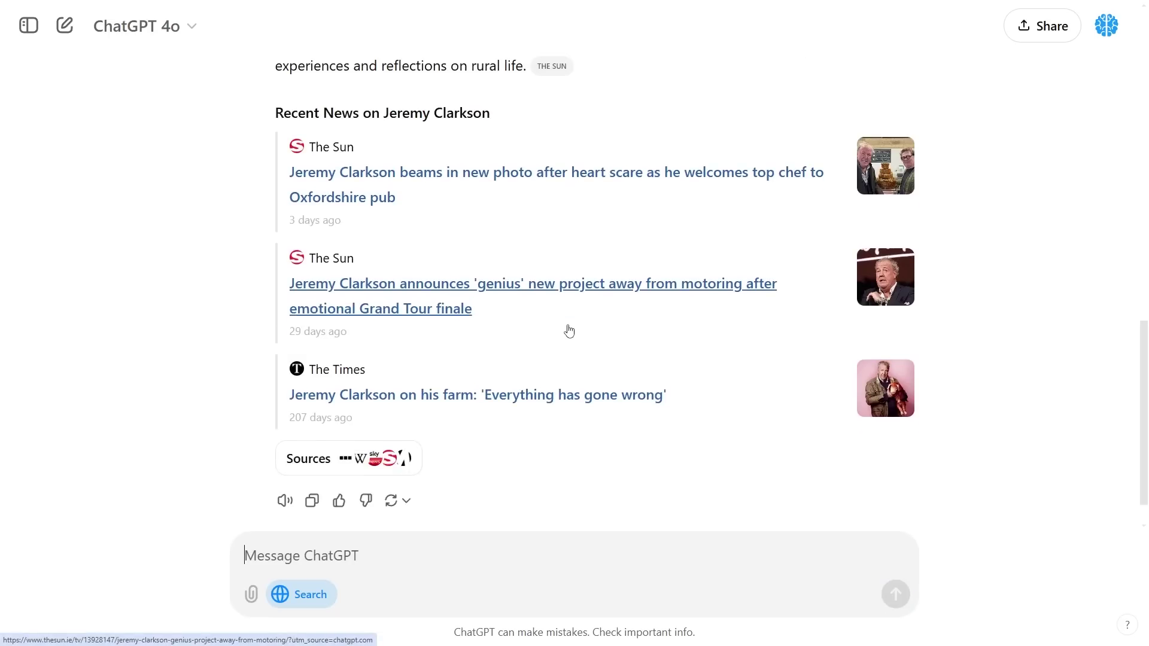
scroll(538, 329, down, 1)
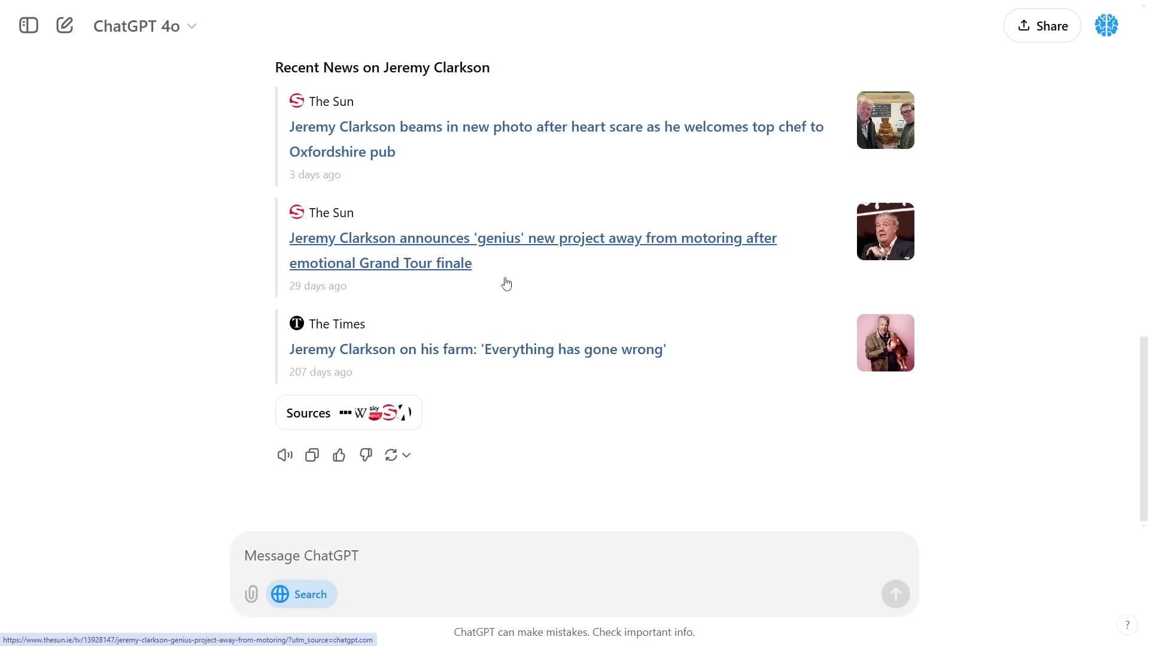
scroll(673, 354, up, 15)
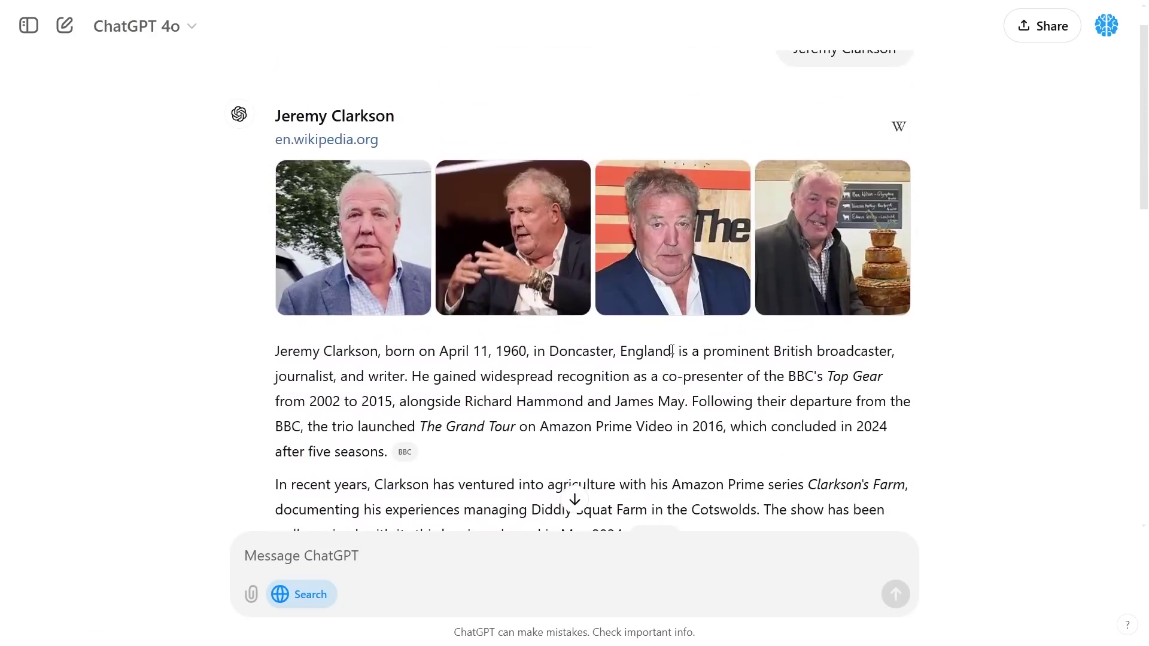
scroll(672, 351, down, 2)
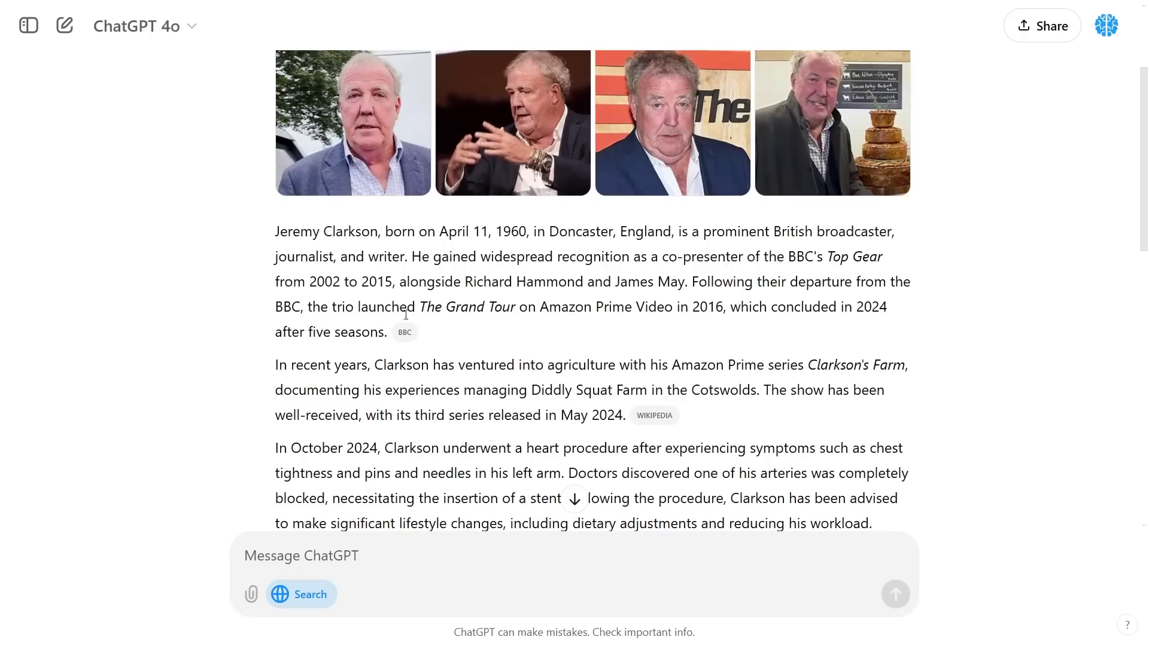
mouse_move(402, 337)
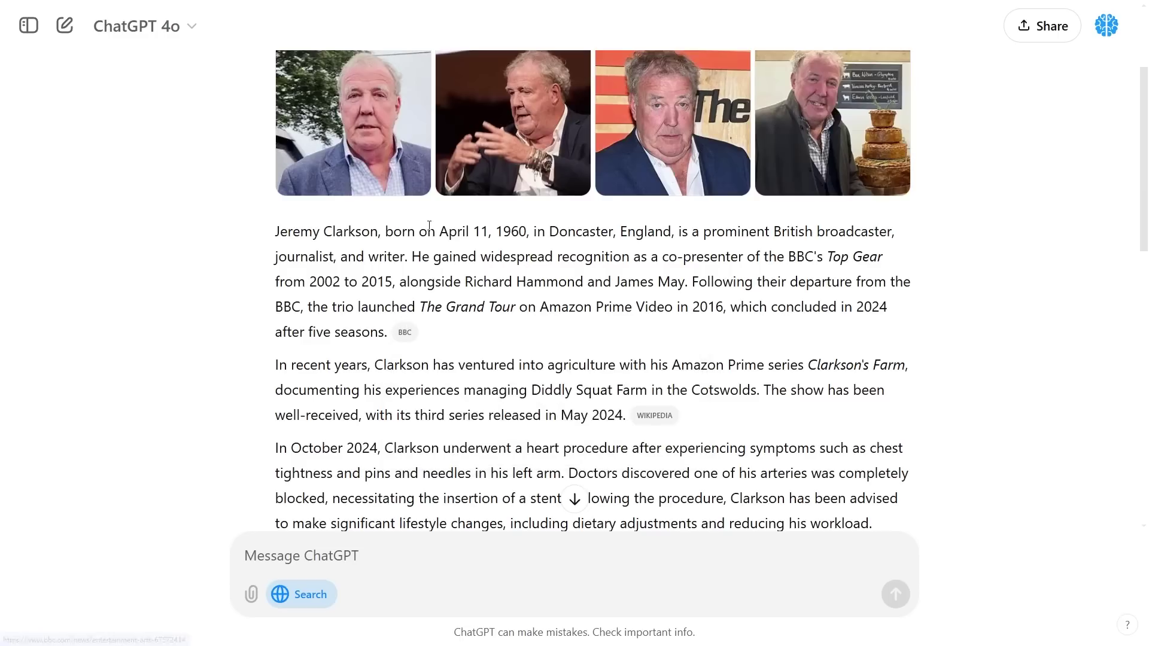
drag(277, 232, 388, 326)
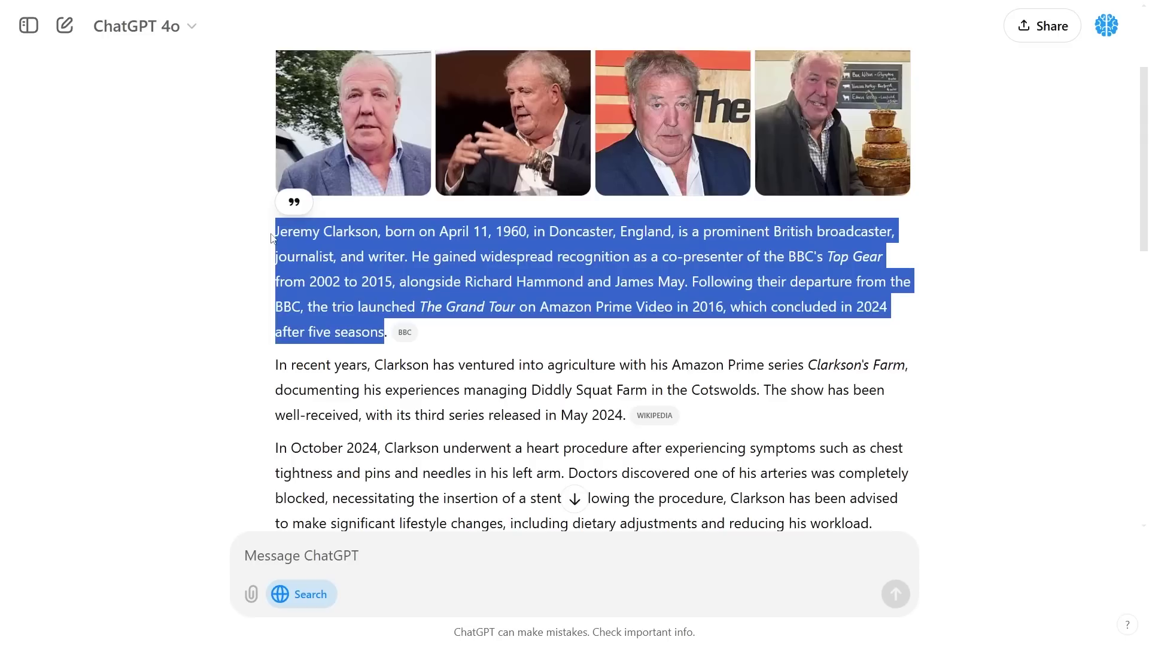
mouse_move(401, 335)
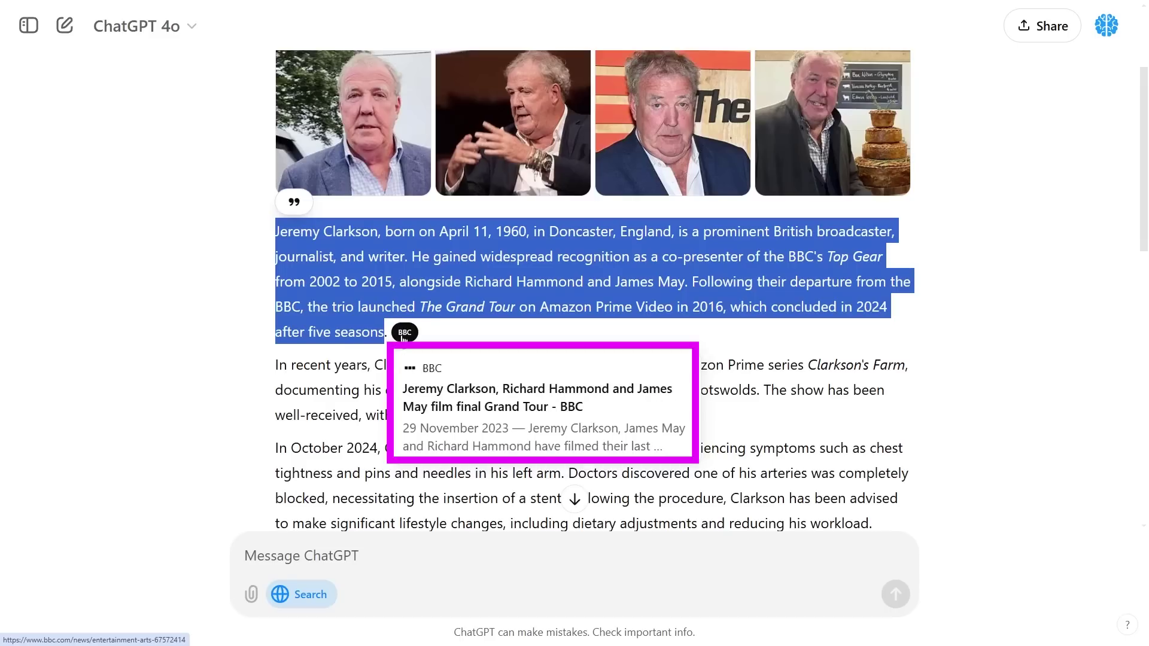
click(432, 334)
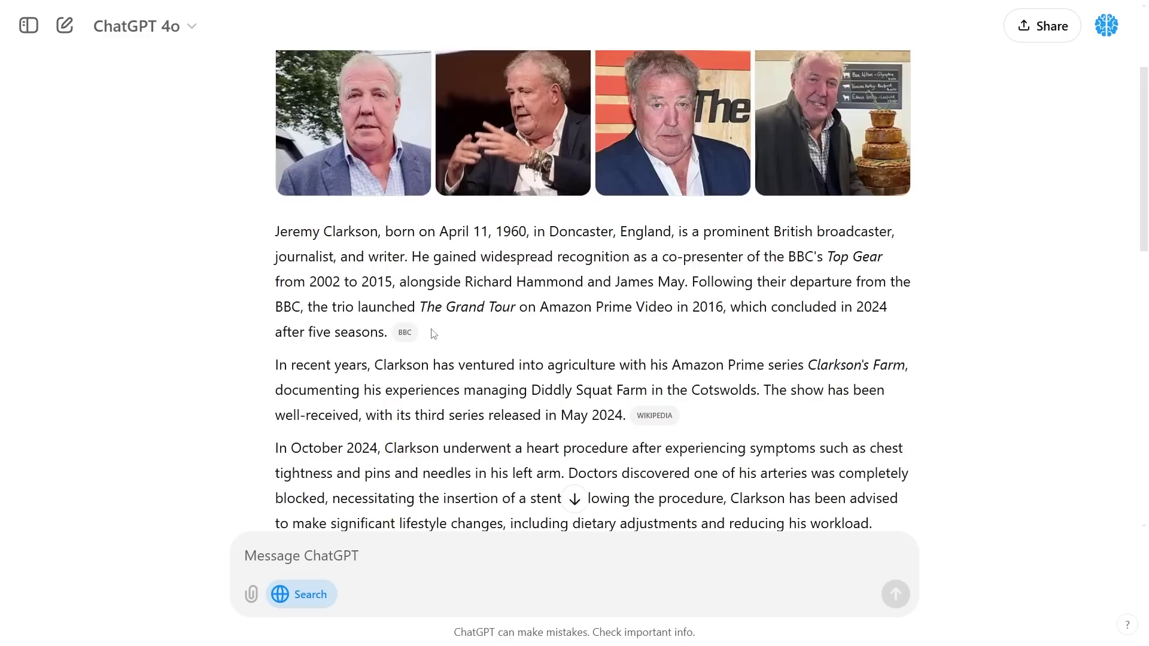
scroll(432, 334, down, 1)
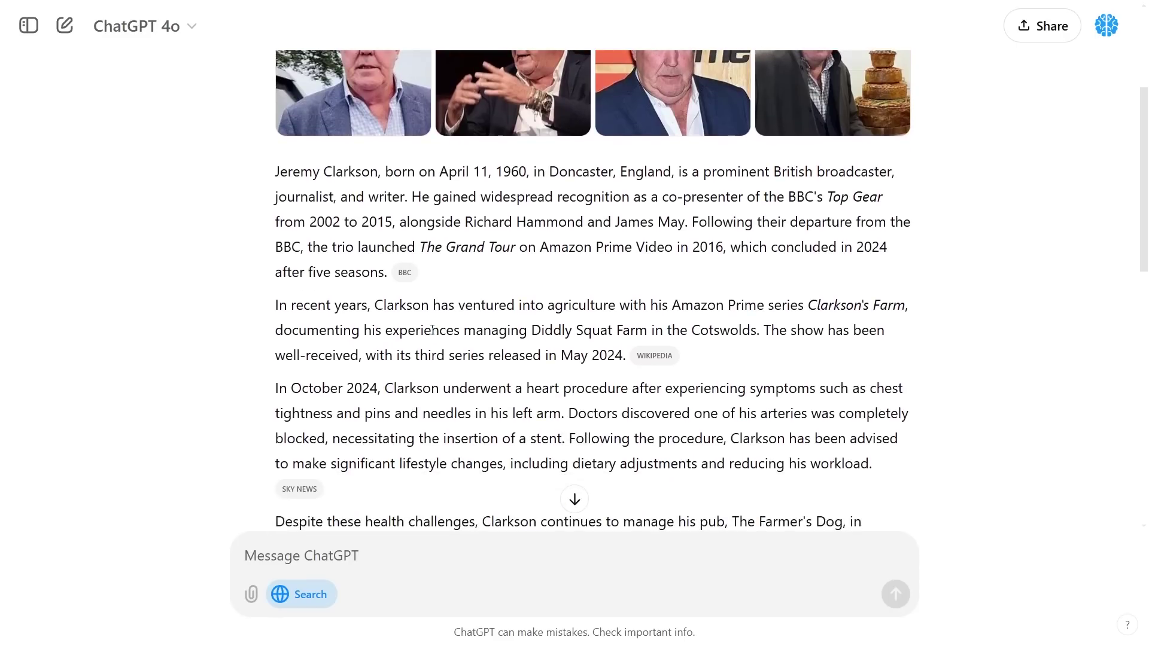
scroll(432, 330, down, 2)
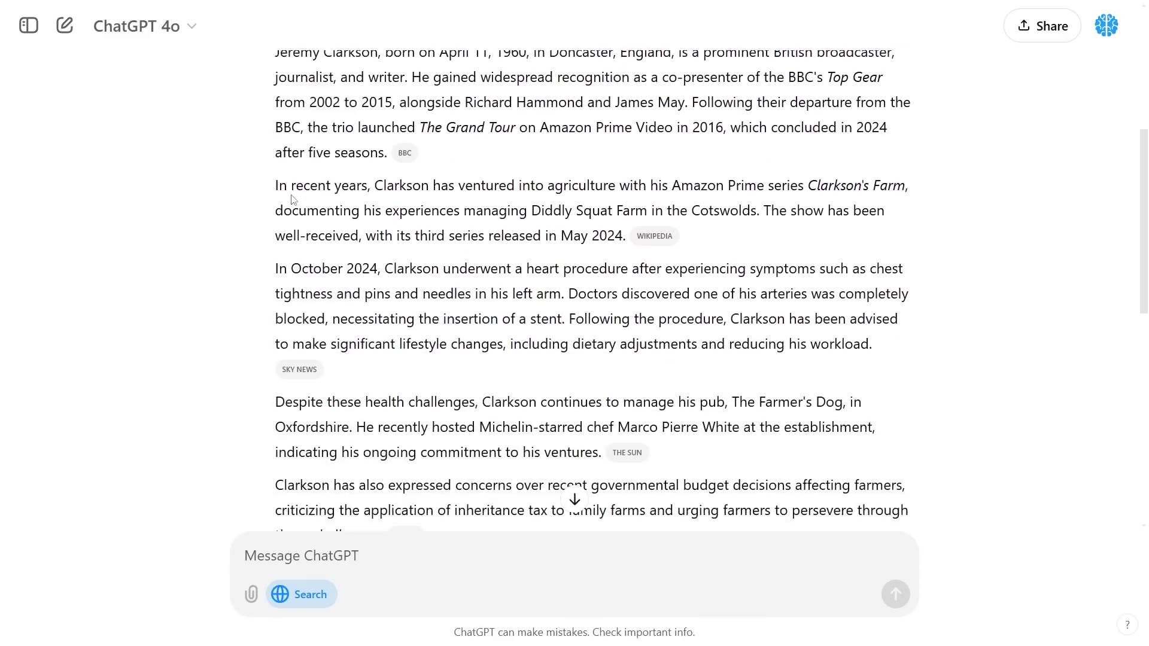
drag(276, 187, 623, 235)
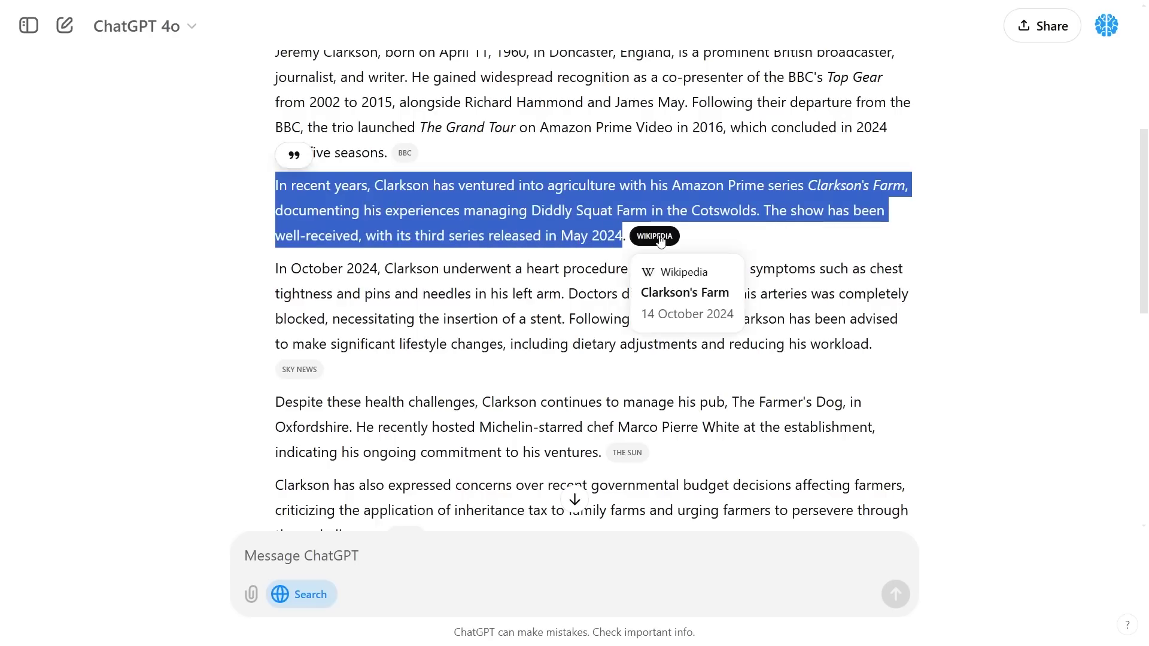
click(748, 235)
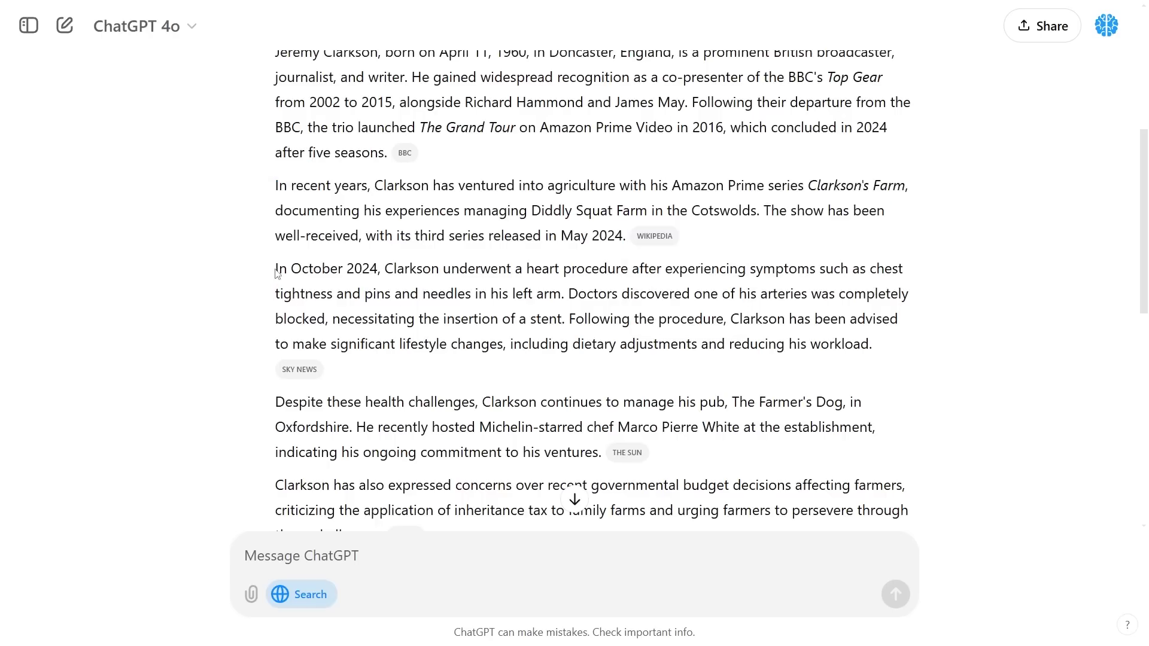
drag(276, 268, 879, 350)
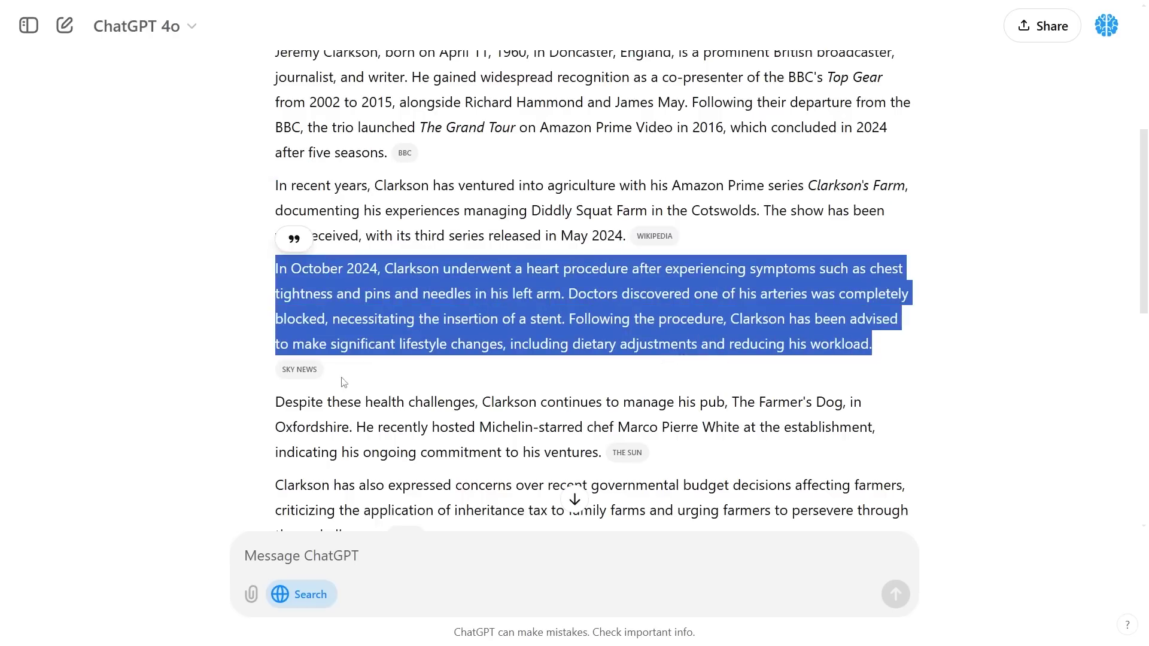
mouse_move(309, 379)
click(344, 334)
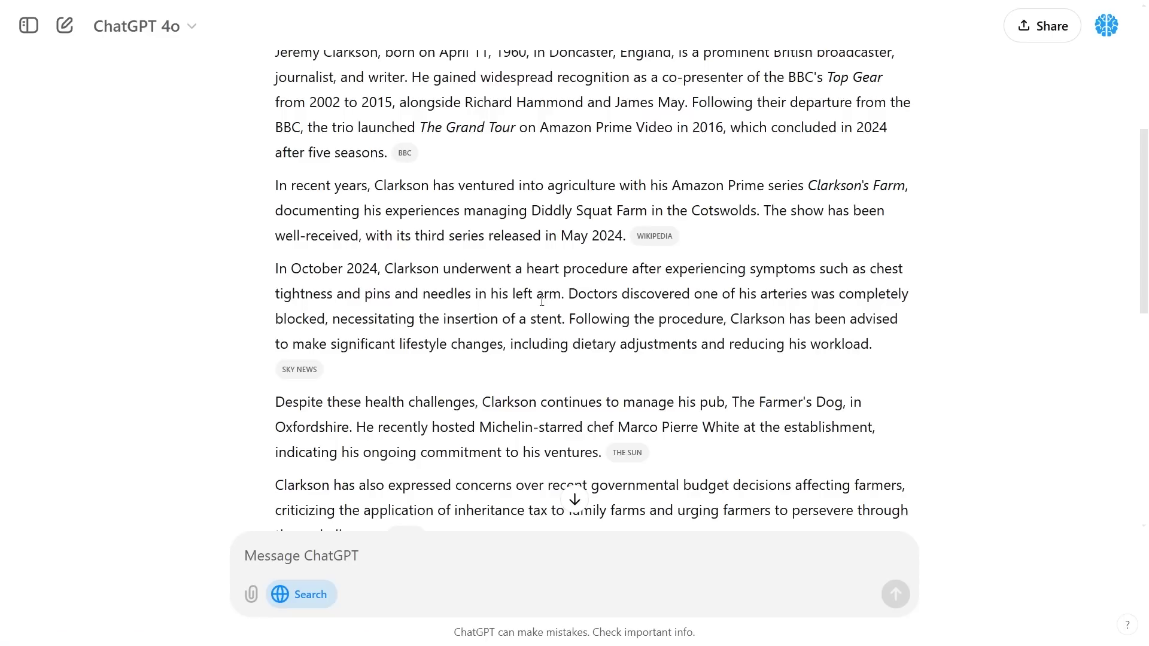
scroll(345, 334, down, 1)
scroll(479, 362, down, 1)
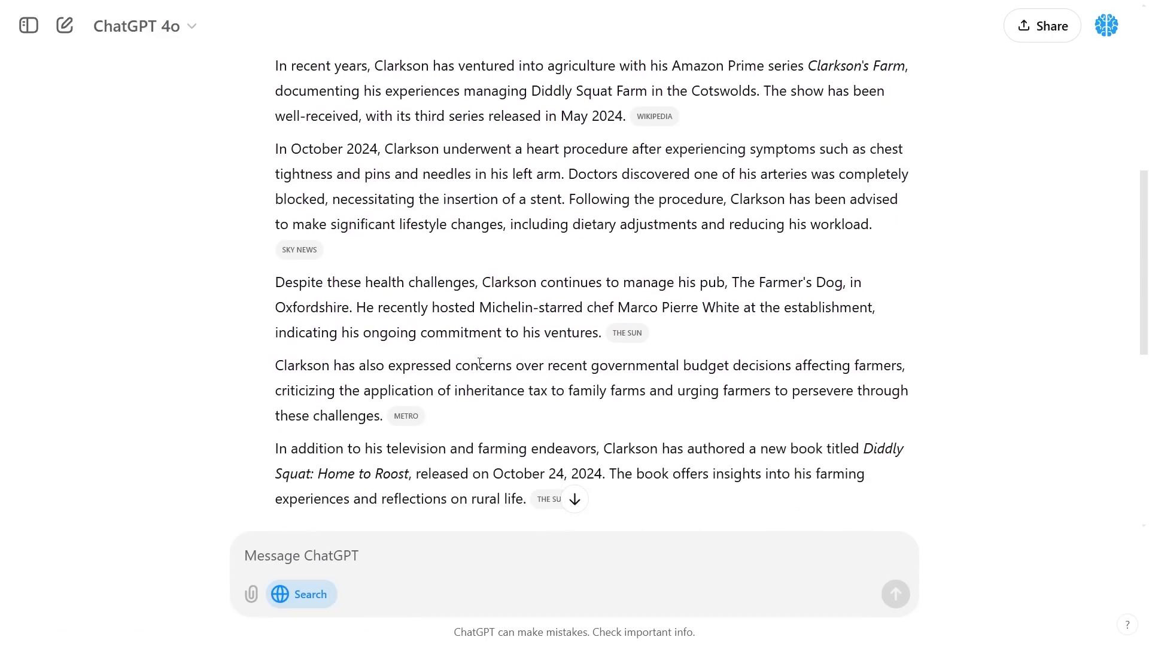
mouse_move(632, 337)
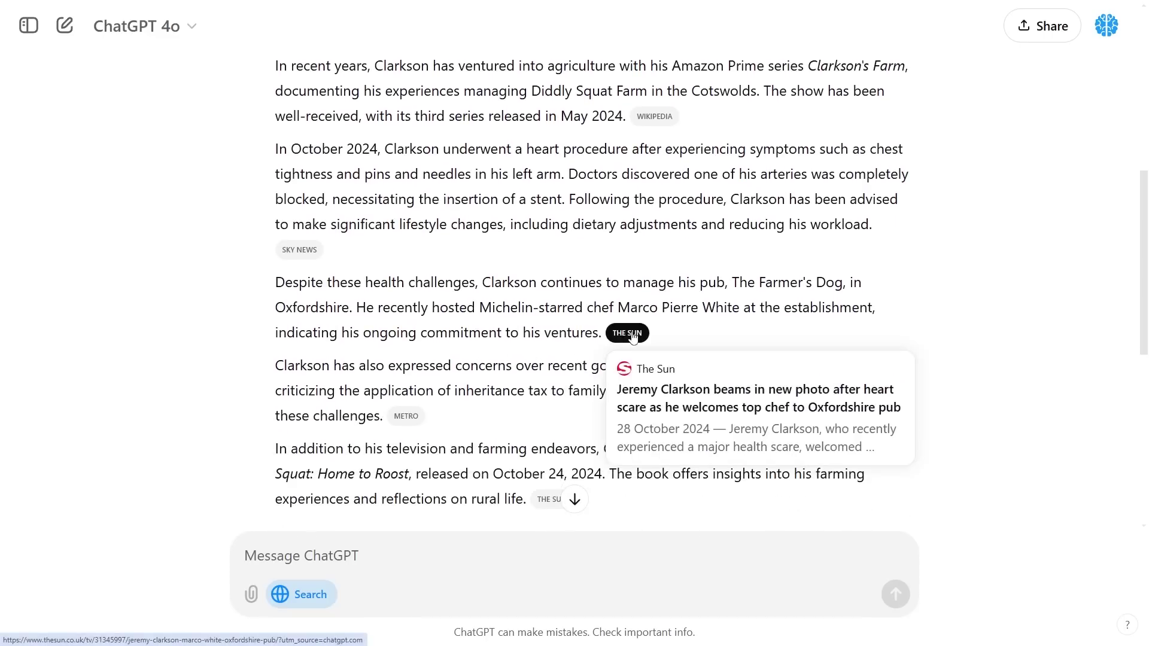
mouse_move(405, 420)
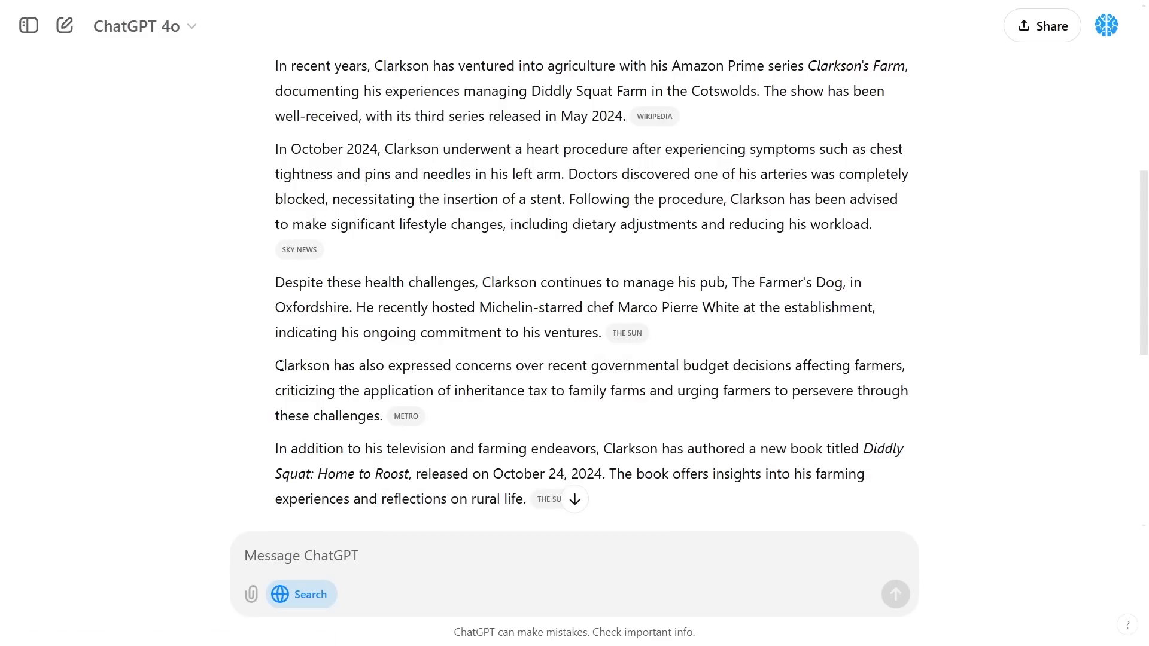
drag(278, 365, 383, 415)
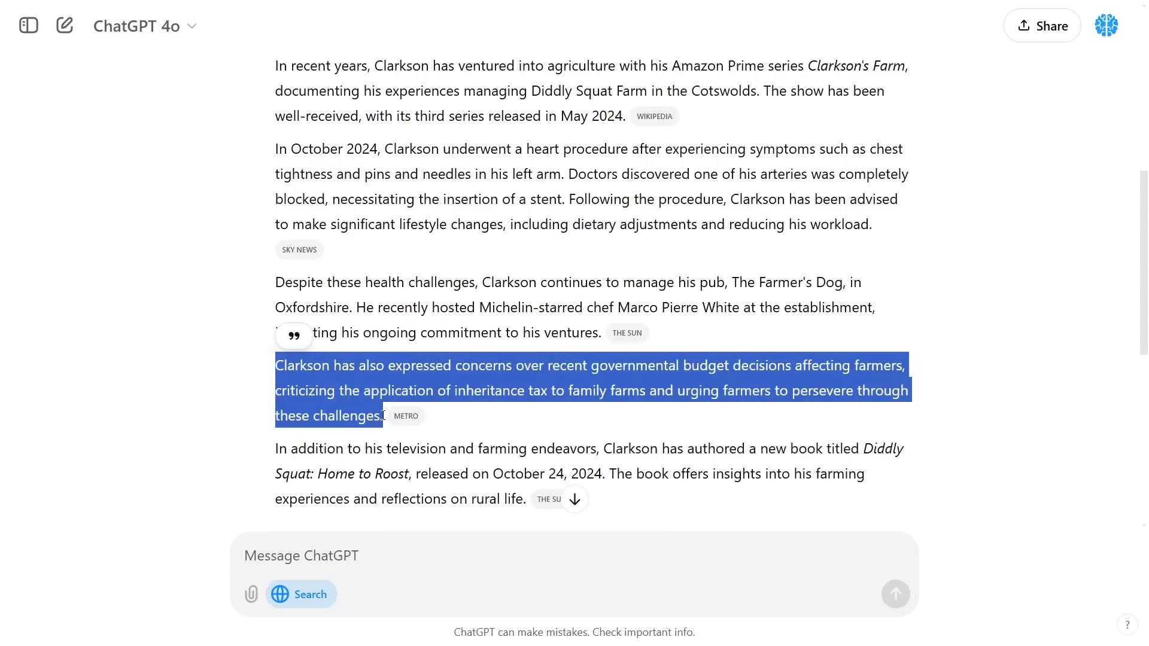
click(485, 382)
mouse_move(394, 419)
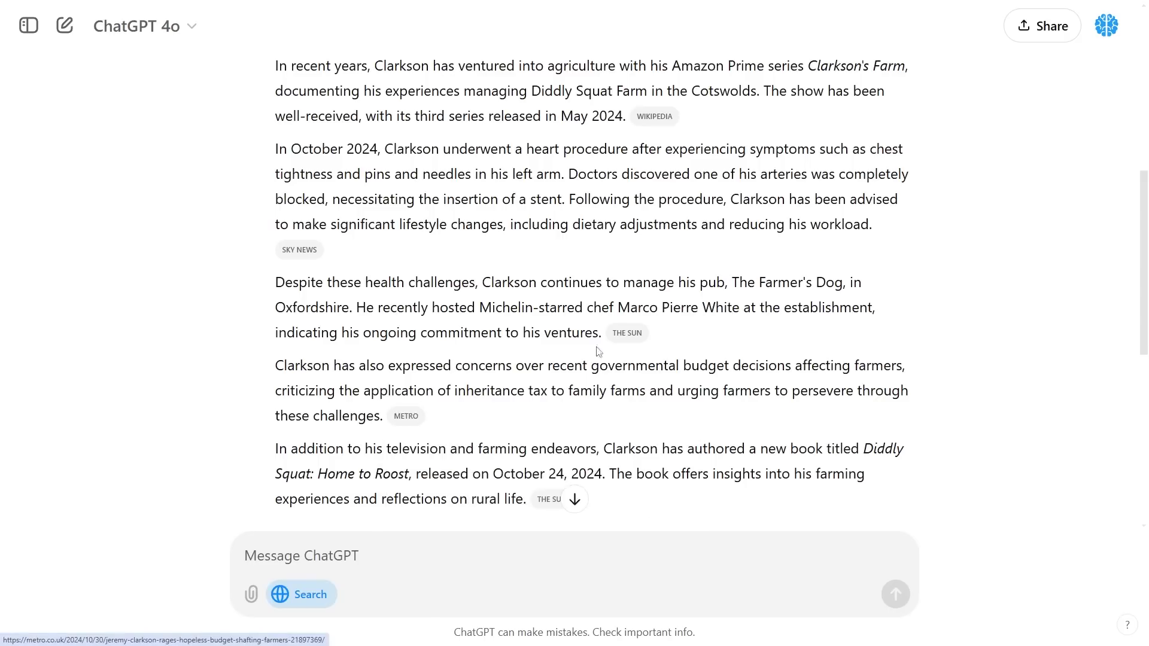
mouse_move(626, 340)
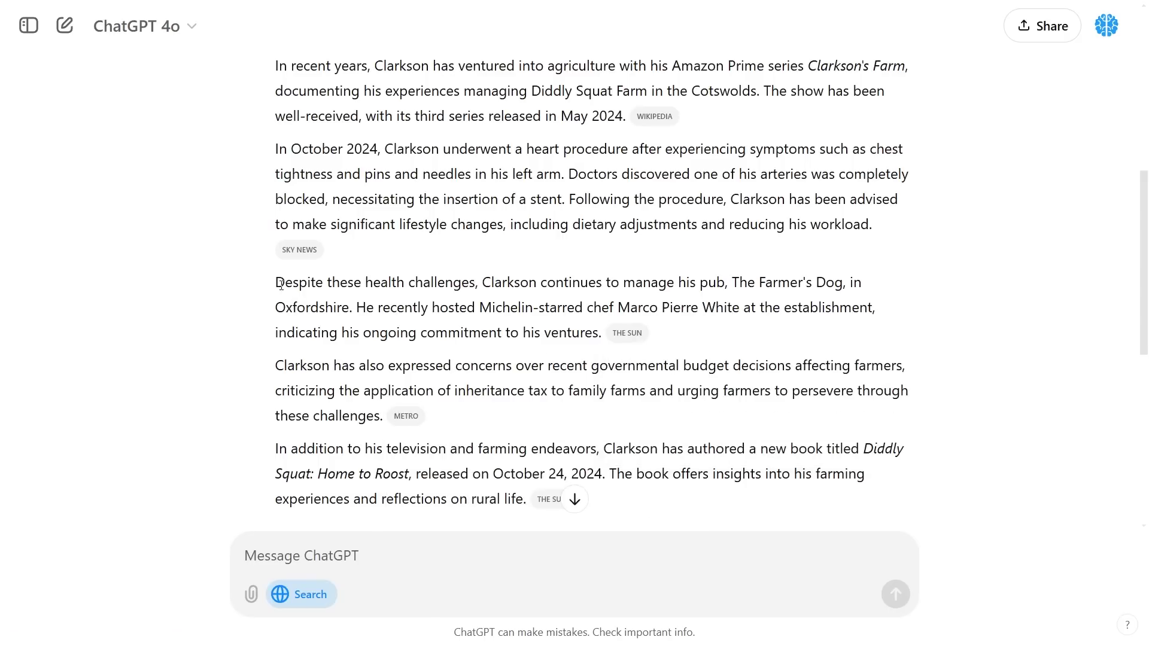
drag(276, 283, 600, 334)
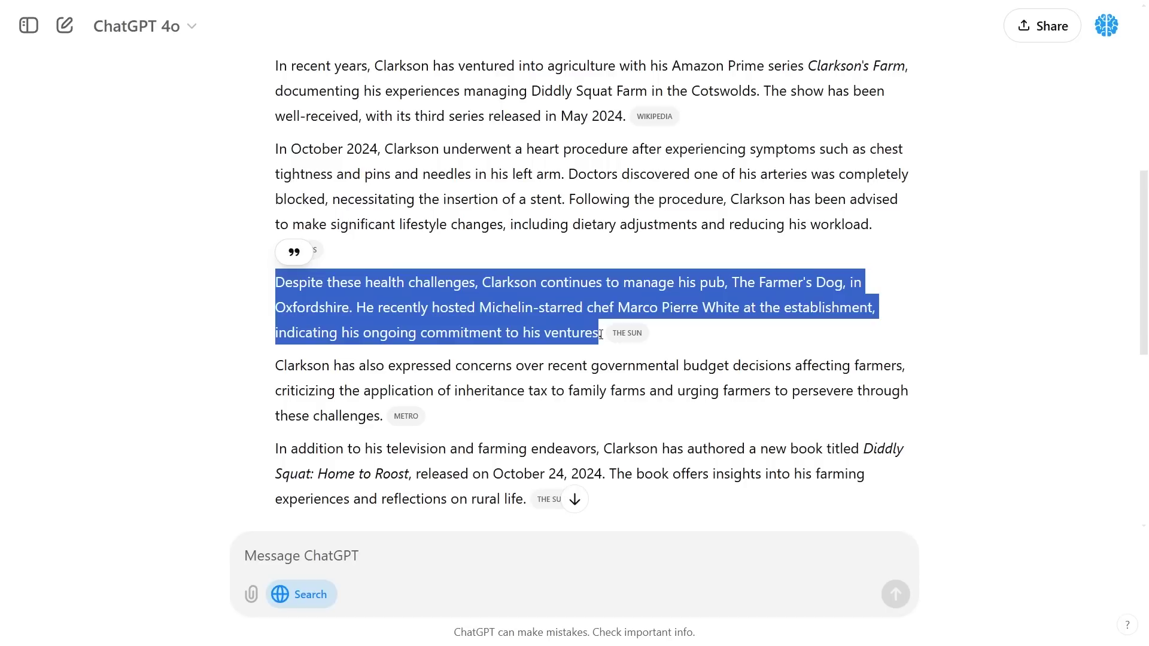
mouse_move(634, 345)
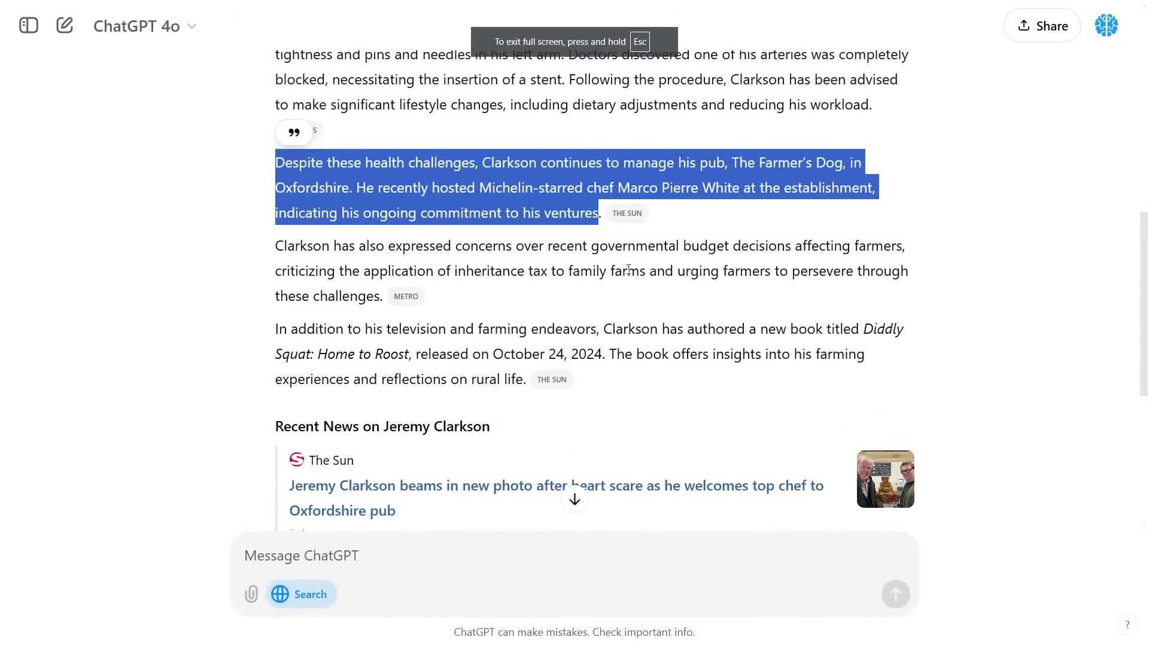
scroll(401, 309, down, 5)
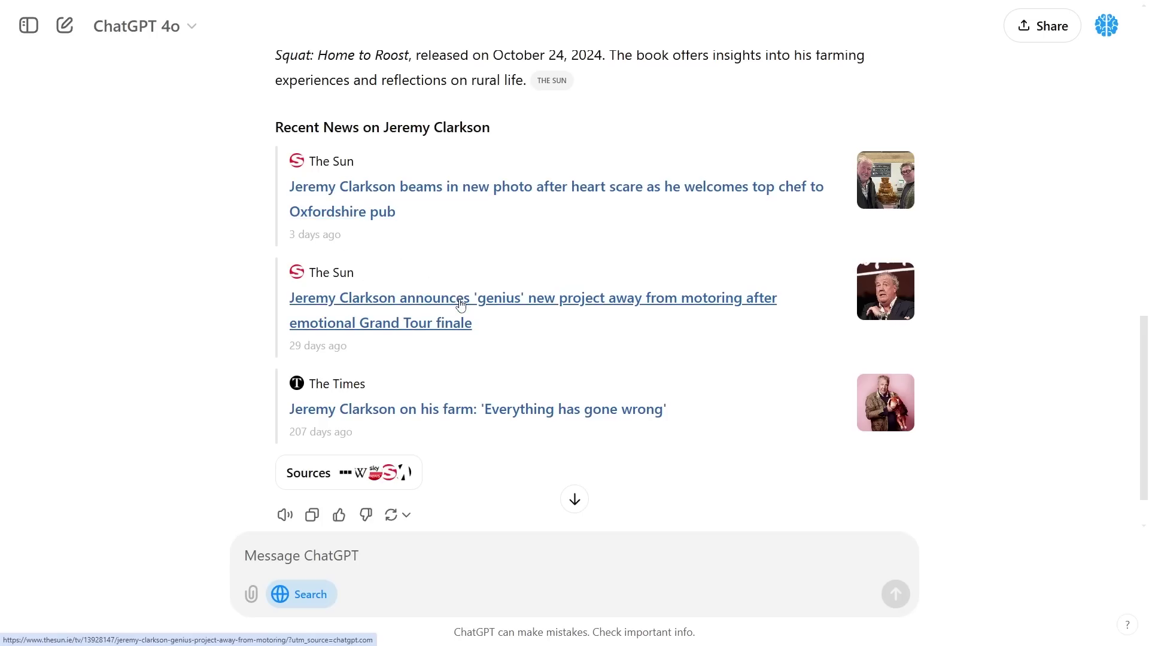
scroll(433, 311, up, 1)
scroll(433, 311, up, 5)
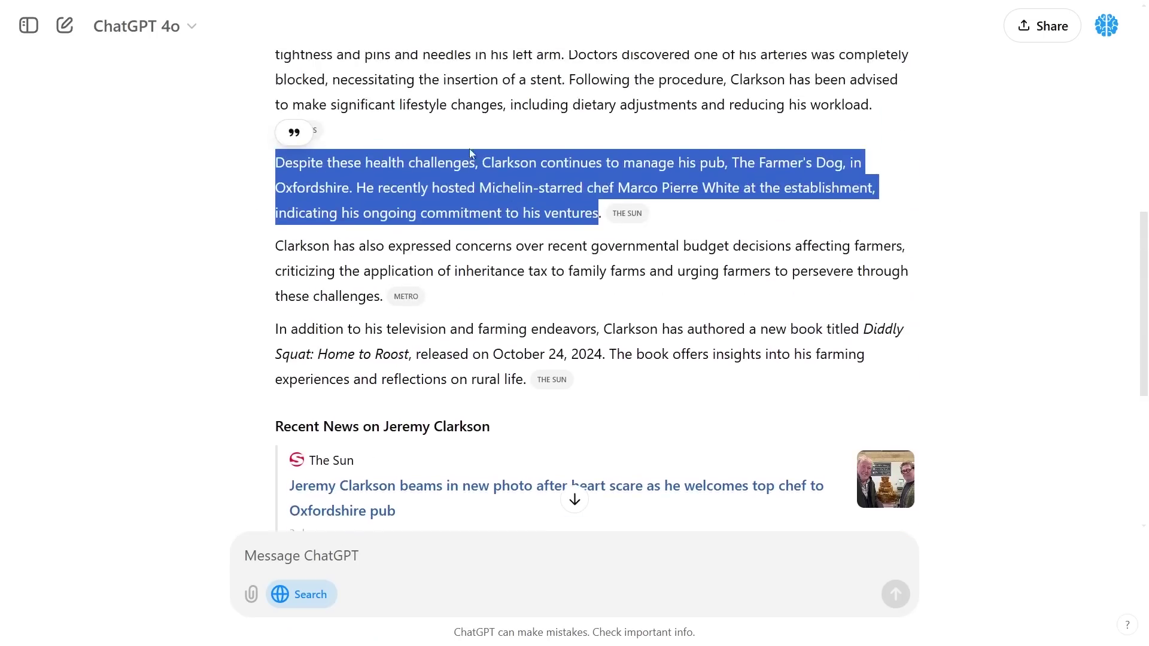
scroll(469, 150, down, 6)
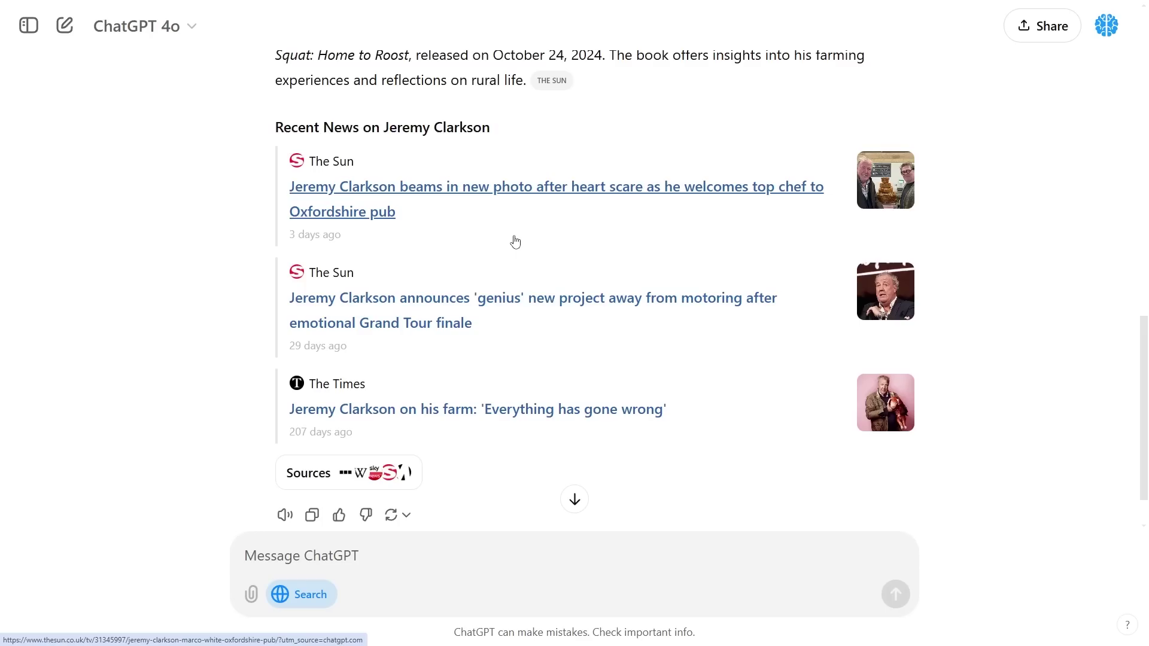
Open the Citations panel and browse the citations and search results behind the Clarkson answer.
click(355, 473)
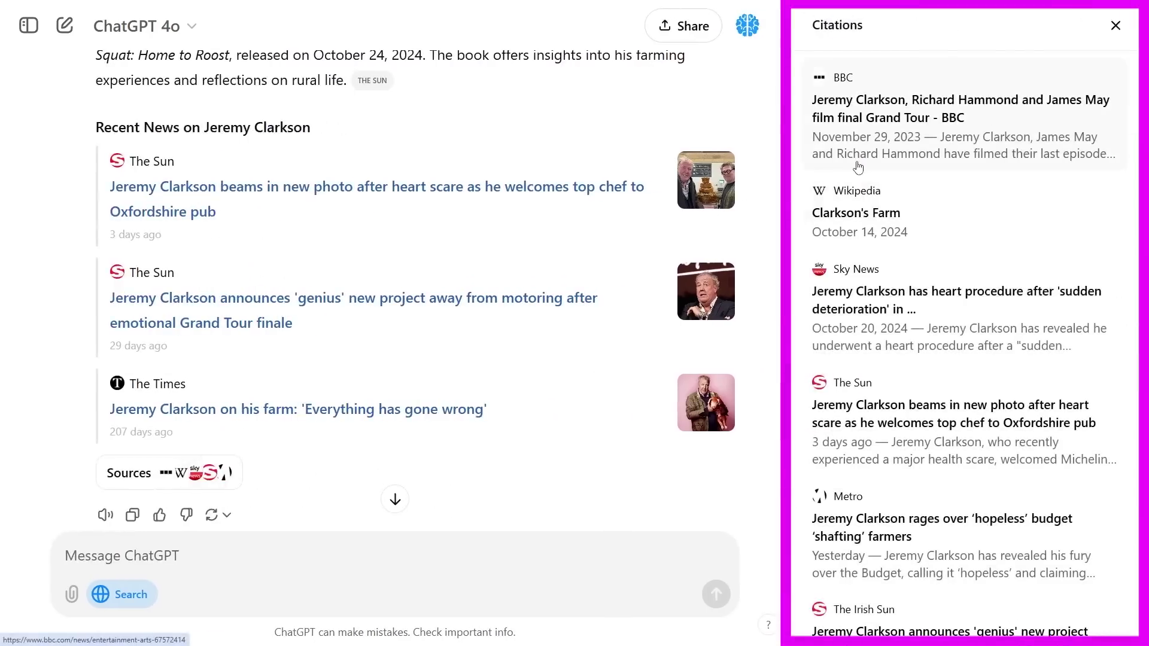
scroll(934, 234, down, 7)
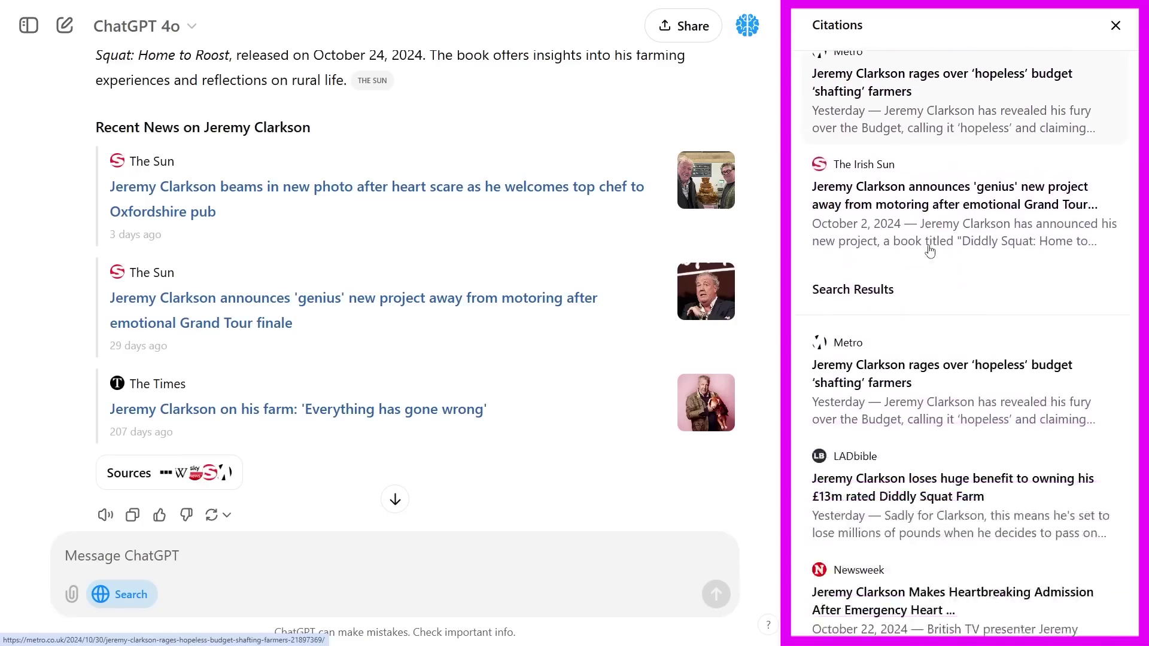
scroll(929, 250, down, 2)
scroll(850, 184, up, 9)
scroll(872, 121, down, 6)
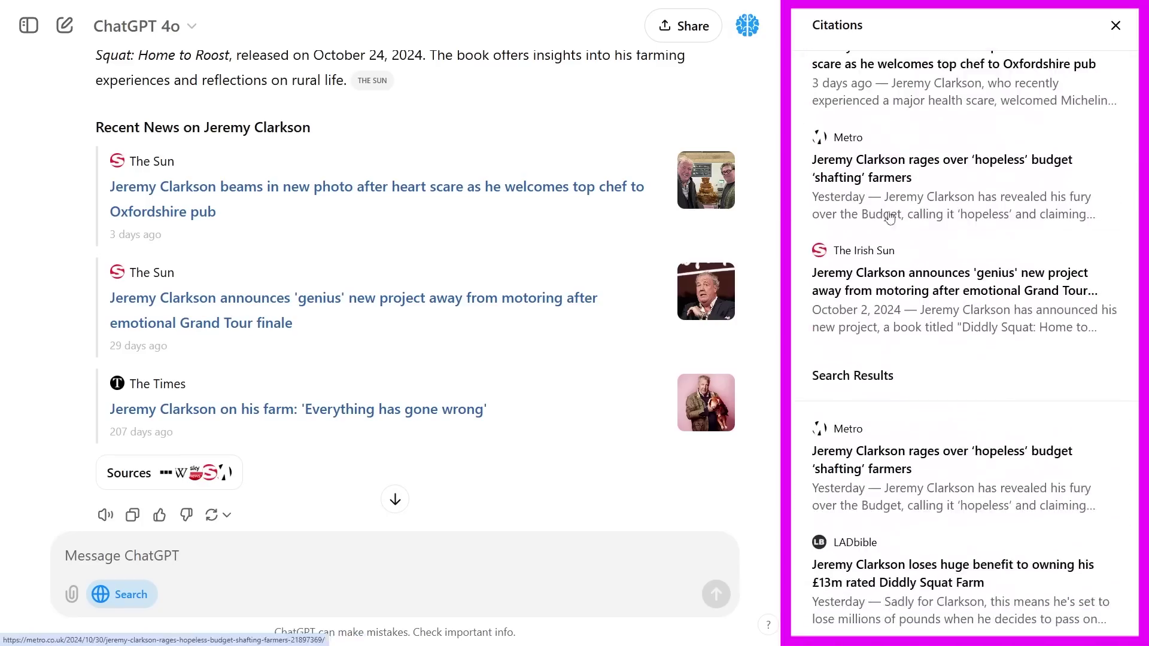
scroll(890, 218, down, 8)
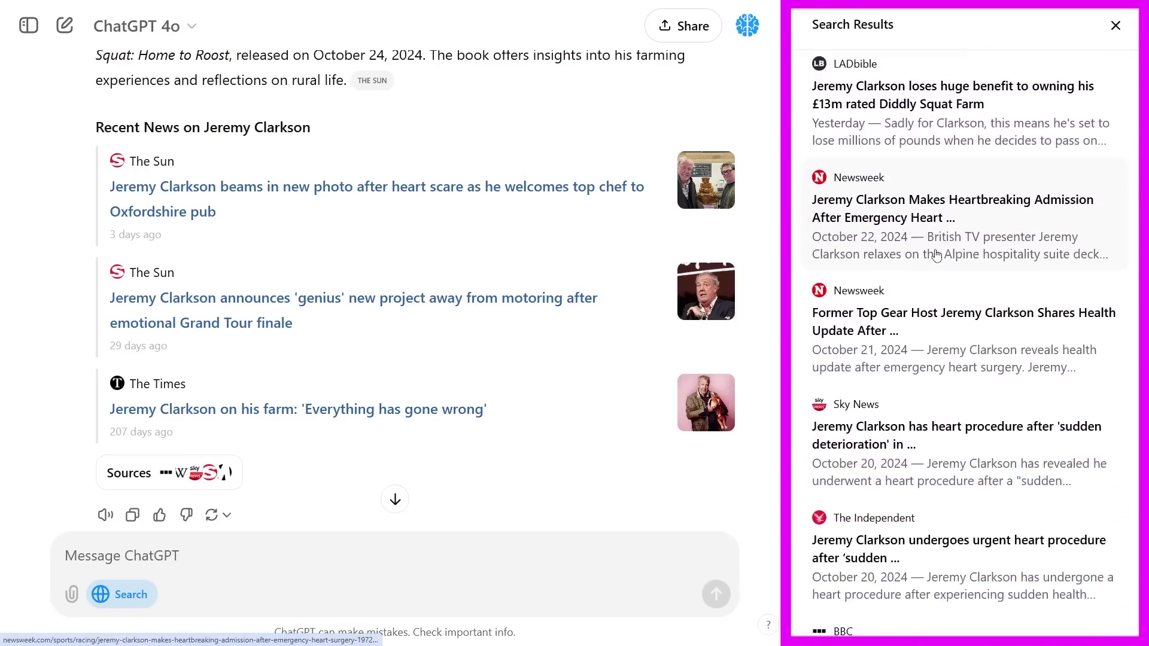
scroll(936, 255, down, 8)
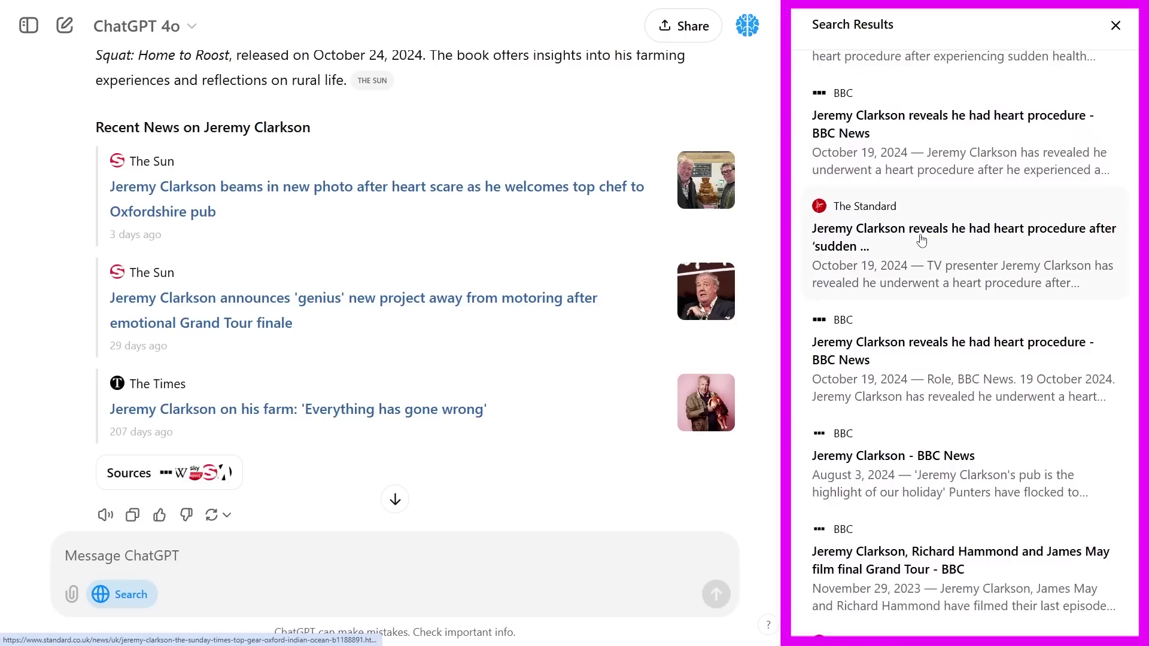
scroll(920, 240, up, 20)
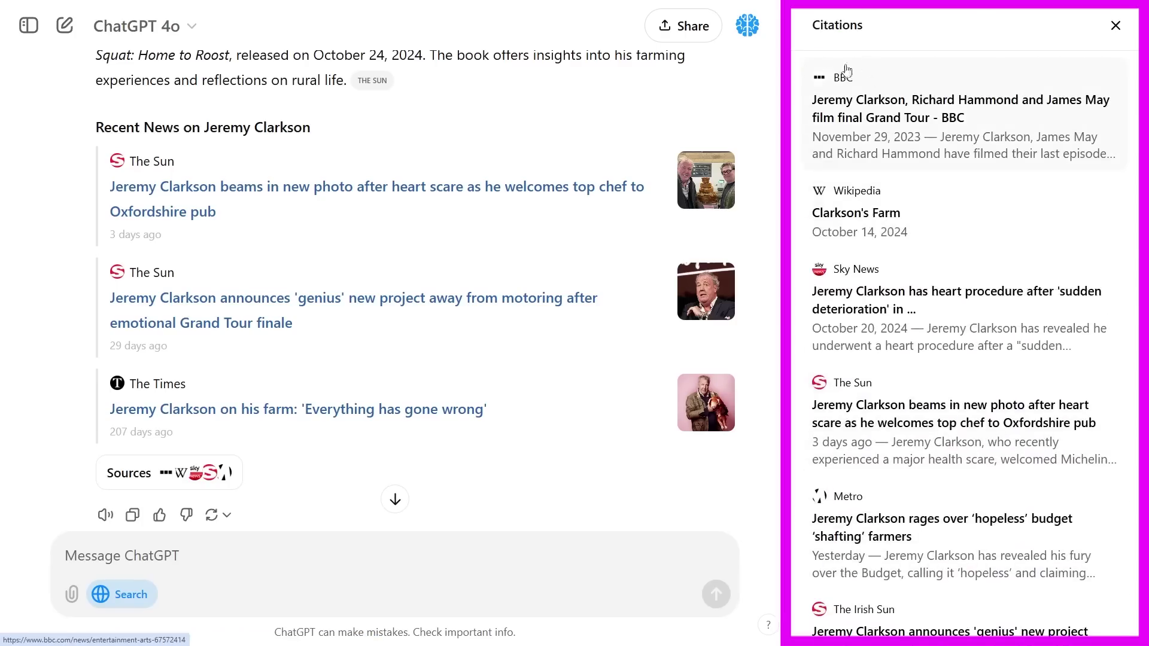
scroll(895, 140, down, 3)
scroll(895, 140, down, 1)
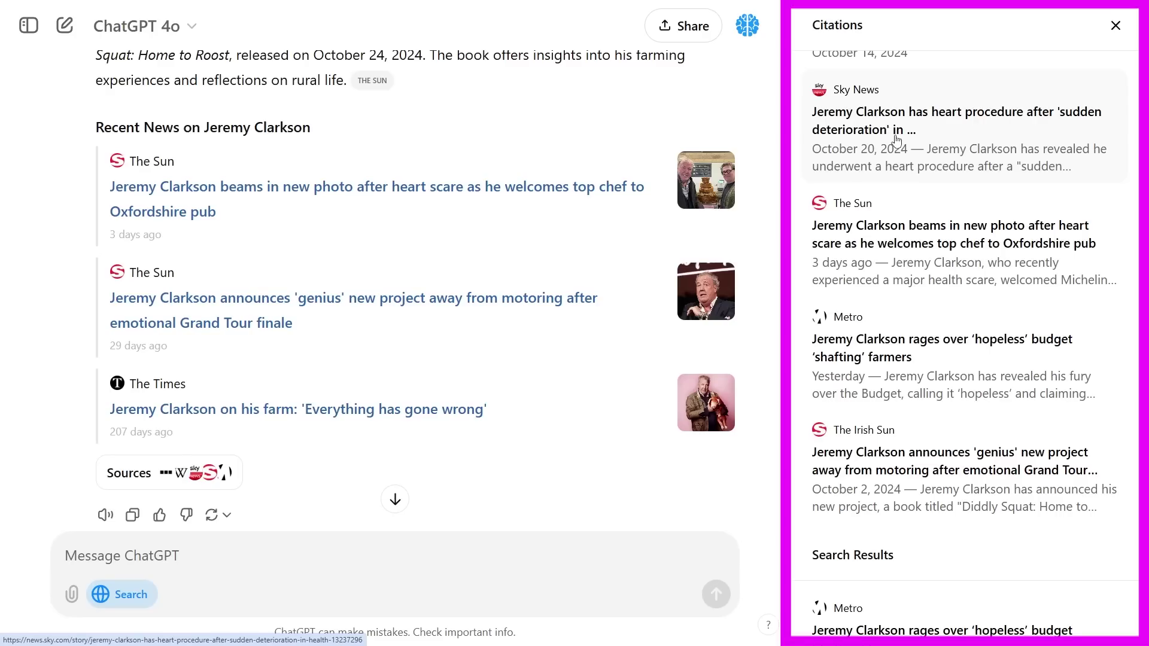
scroll(895, 140, down, 10)
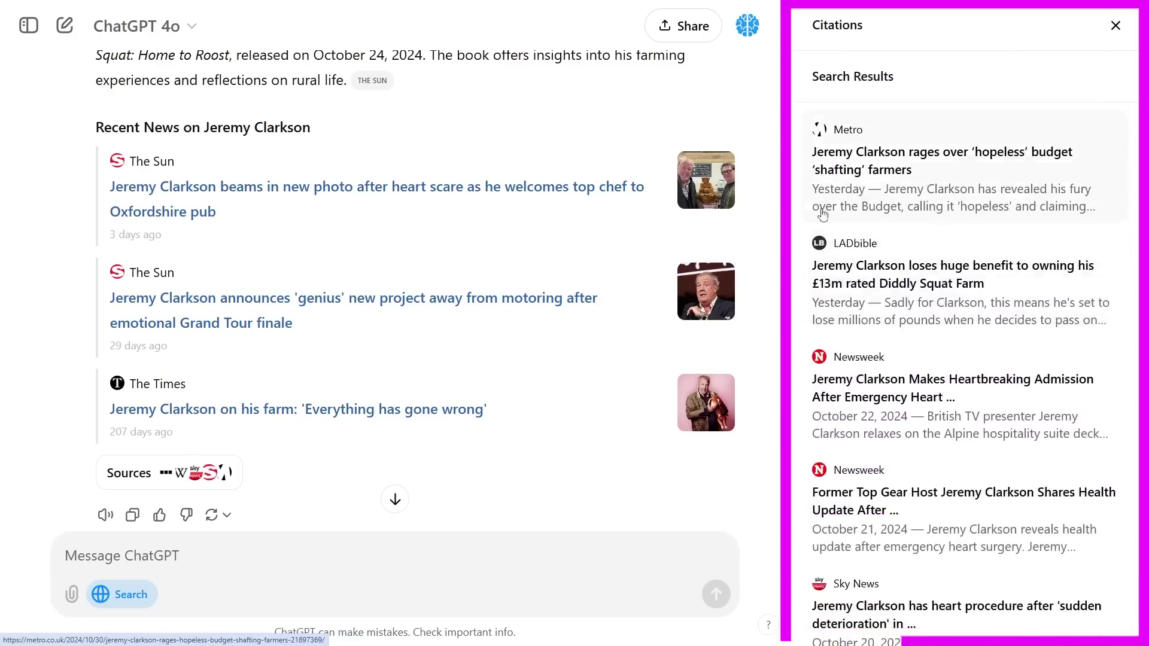
scroll(894, 191, down, 1)
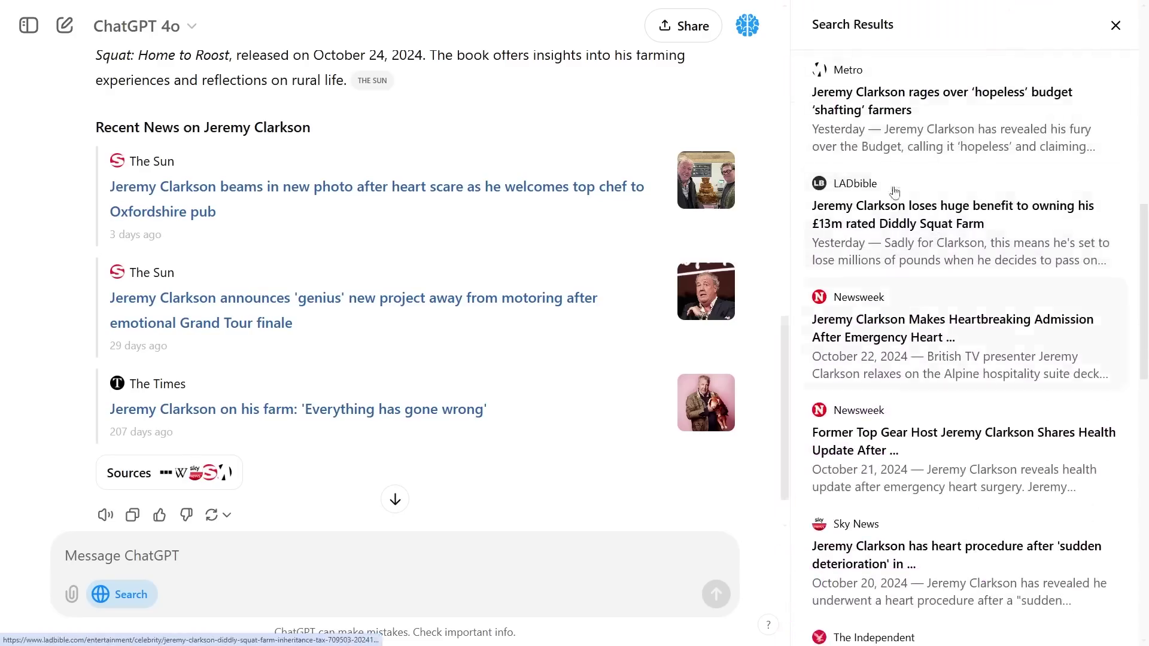
scroll(893, 192, down, 9)
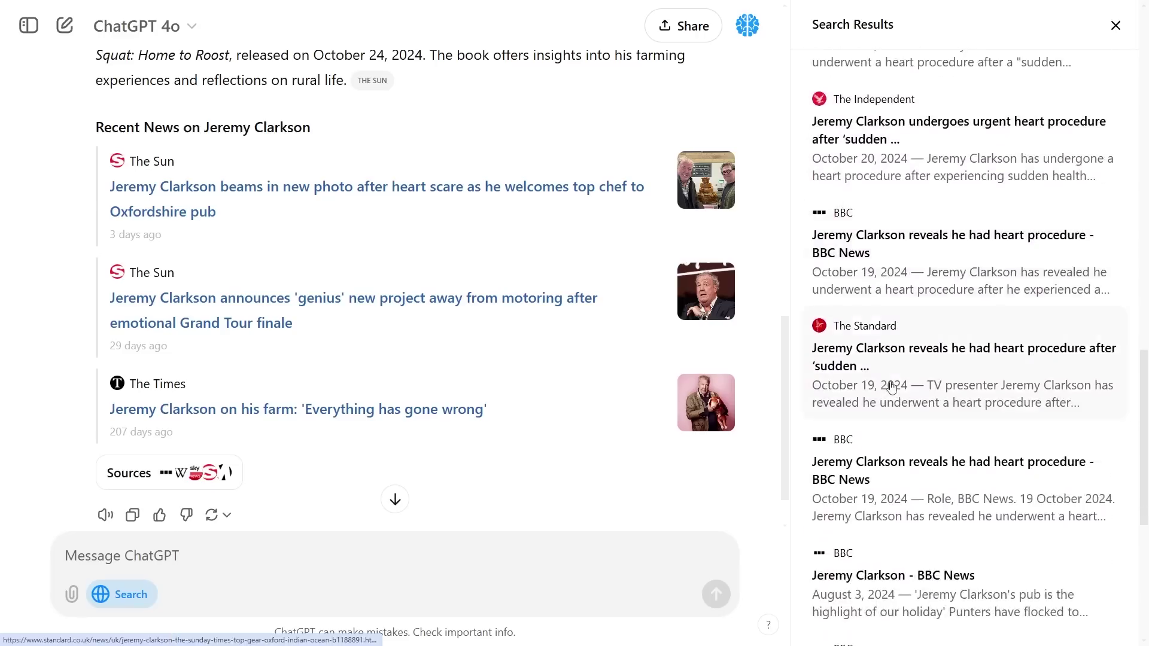
scroll(891, 387, down, 7)
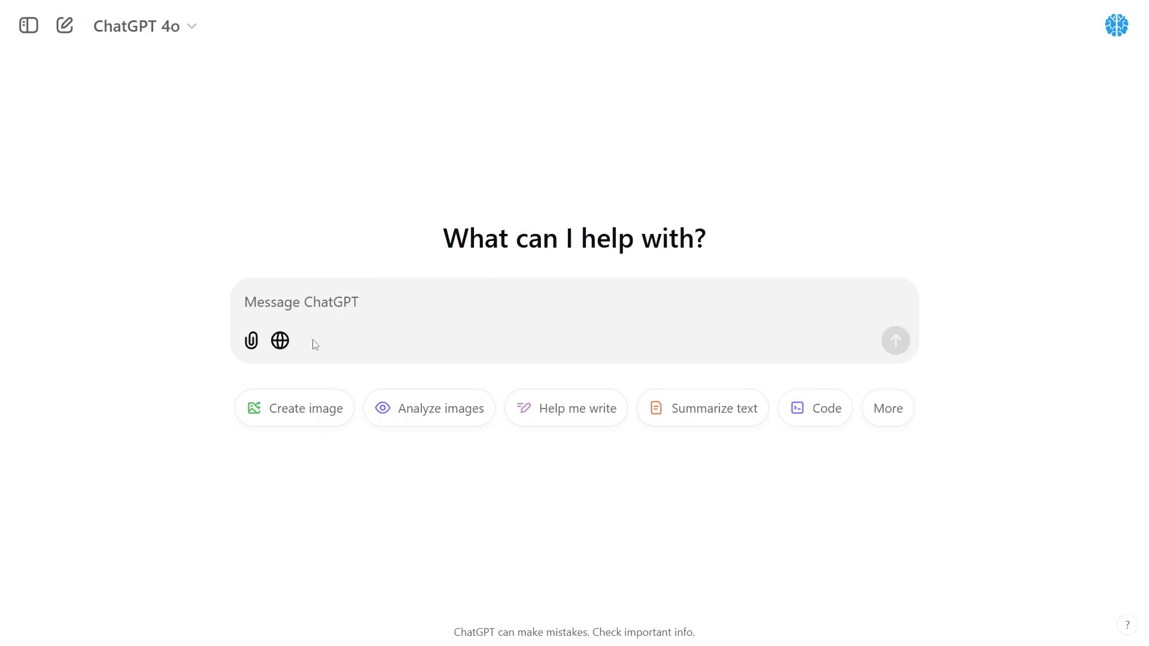
With Search enabled, send 'give me images of the new McLaren w1'.
click(280, 340)
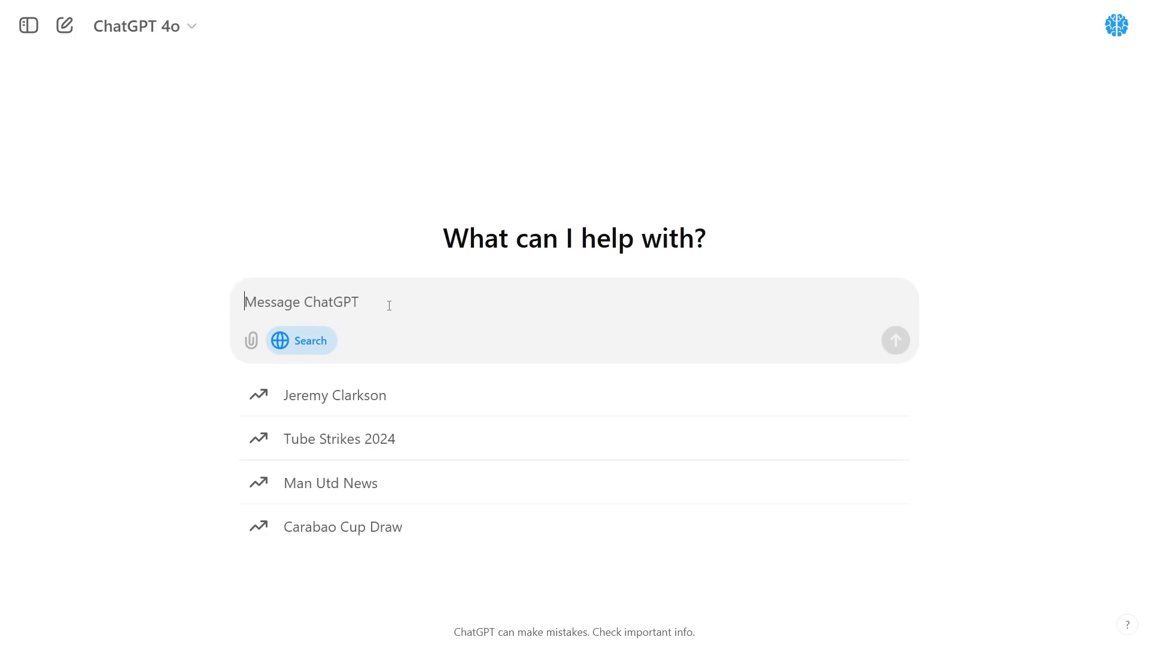
text(give me images of the  new McLaren w1)
key(BackSpace)
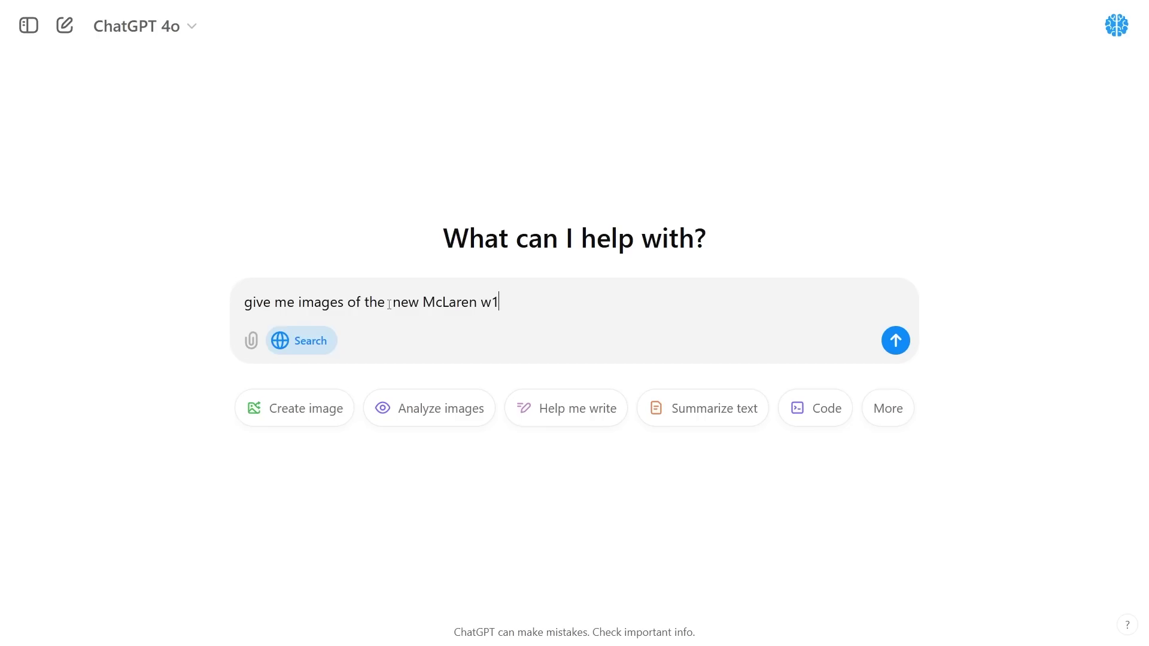
key(Return)
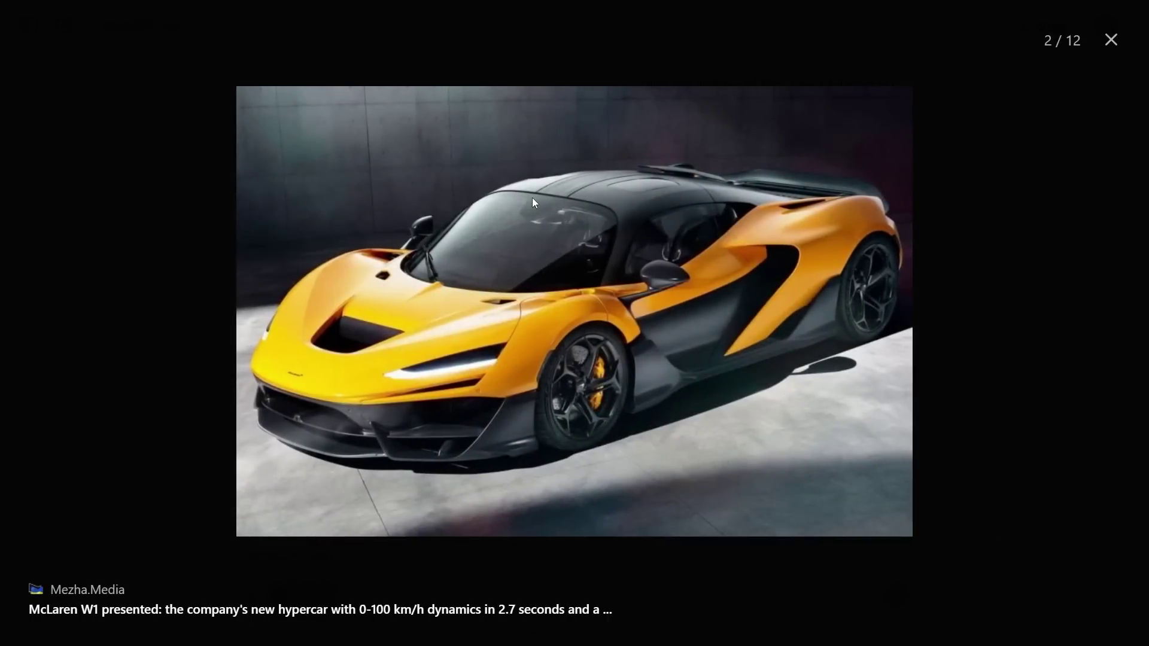
Step forward three McLaren W1 images in the lightbox, then back four.
key(Right)
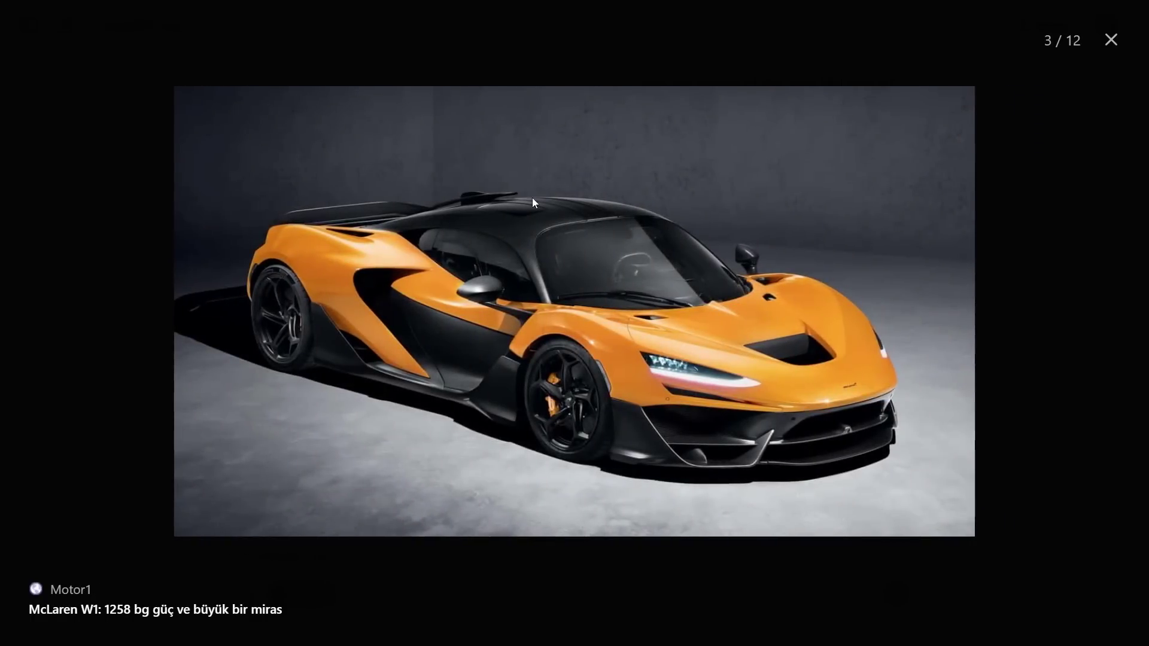
key(Right)
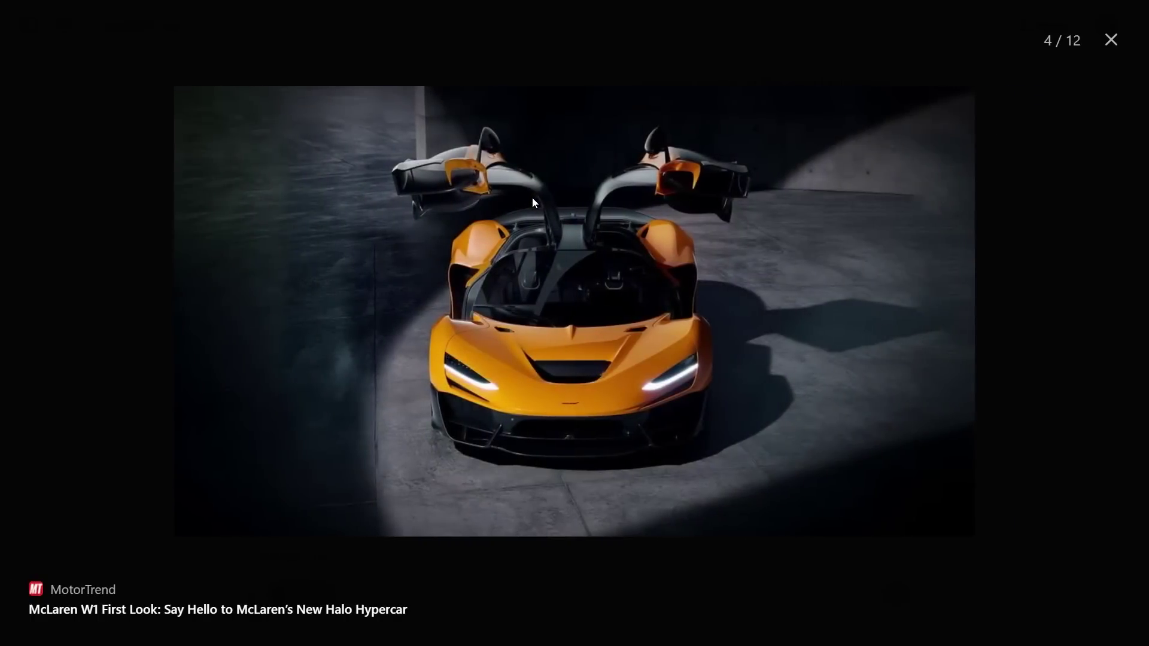
key(Right)
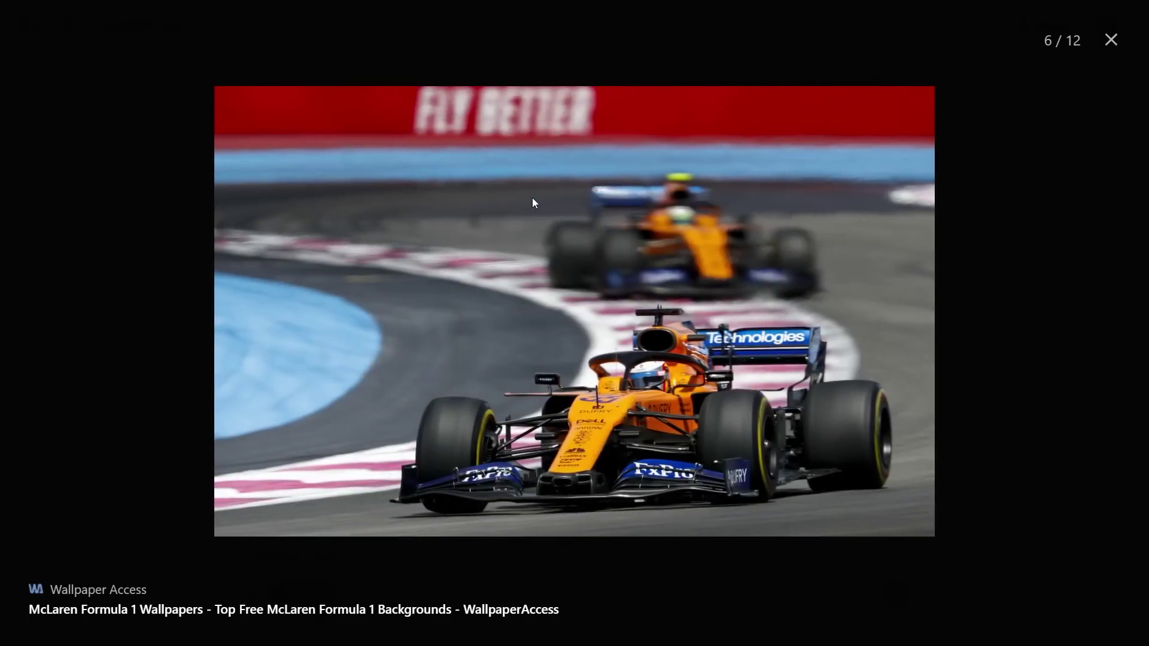
key(Left)
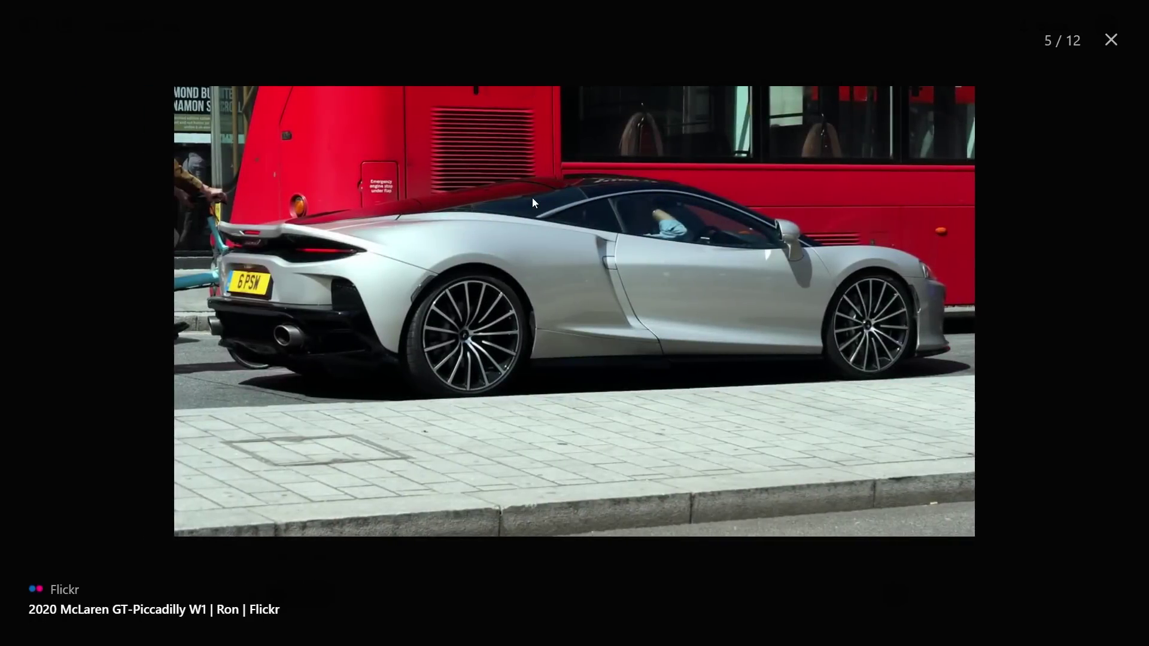
key(Left)
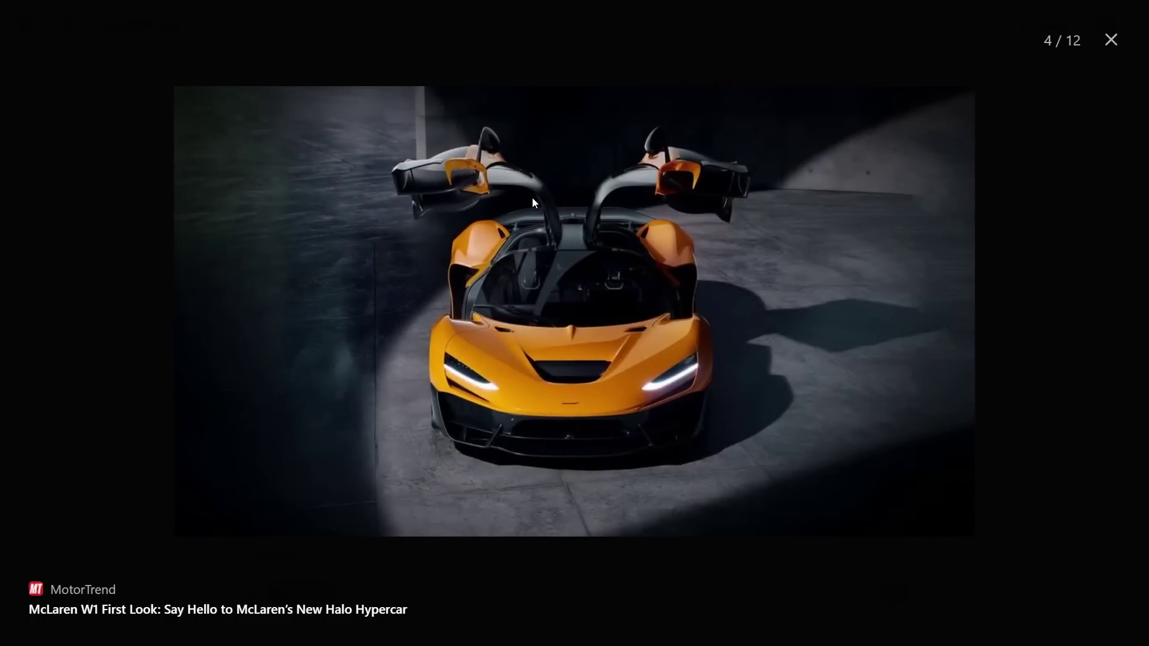
key(Left)
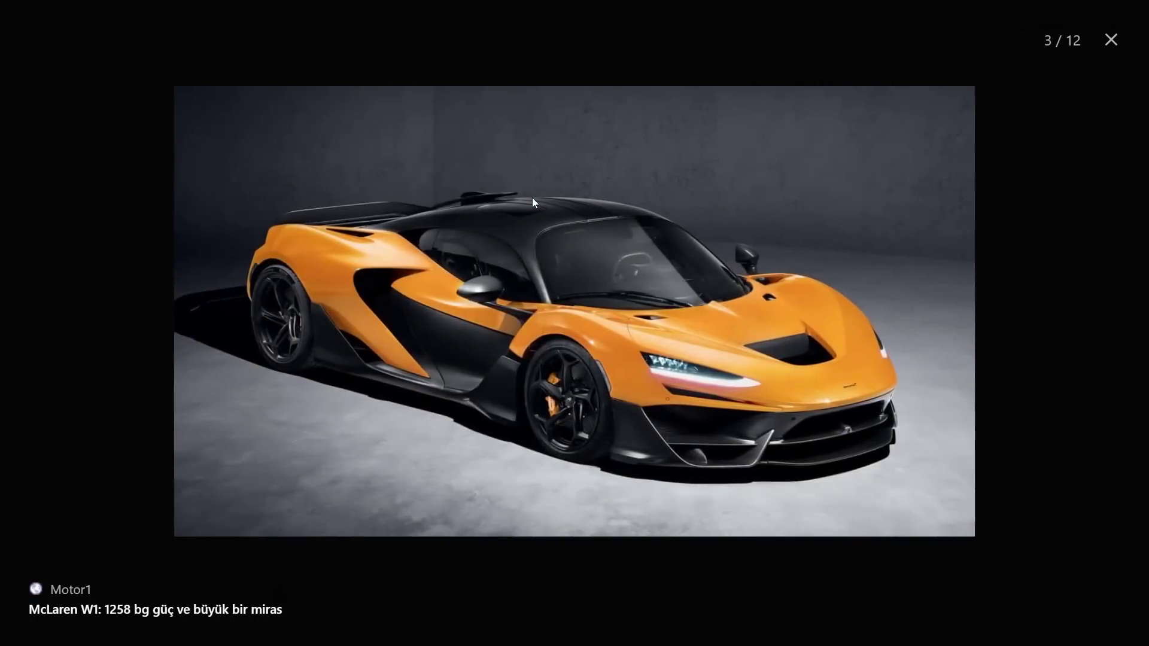
key(Left)
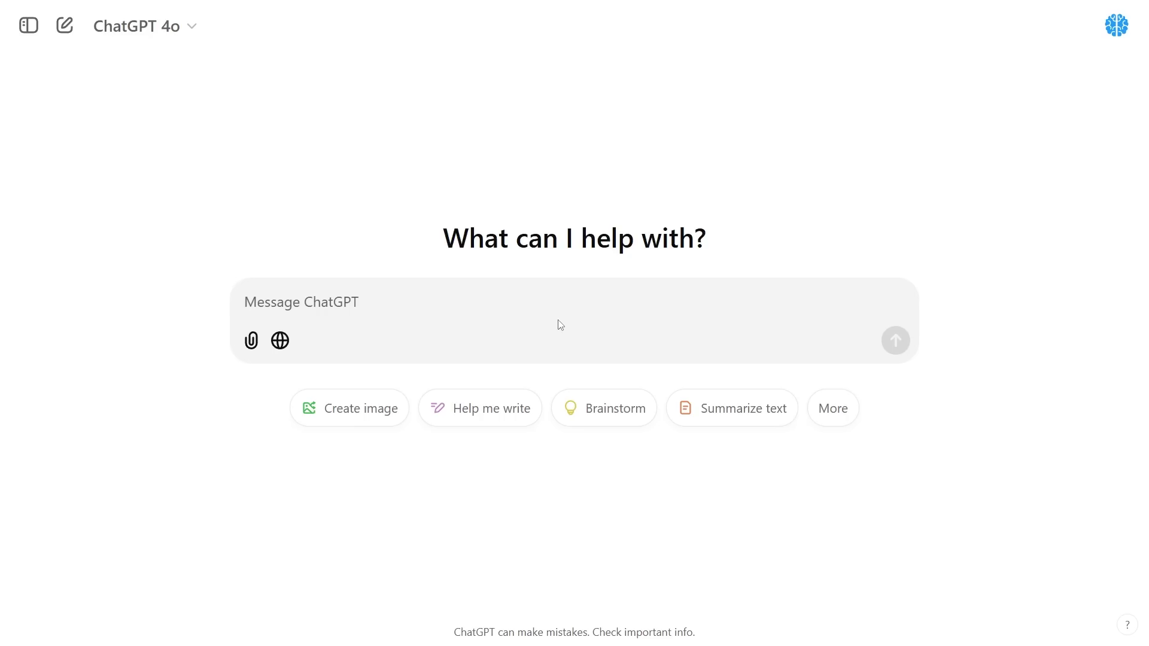
With Search on, ask 'What demo did boston dynamics recently do with atlas'.
click(280, 340)
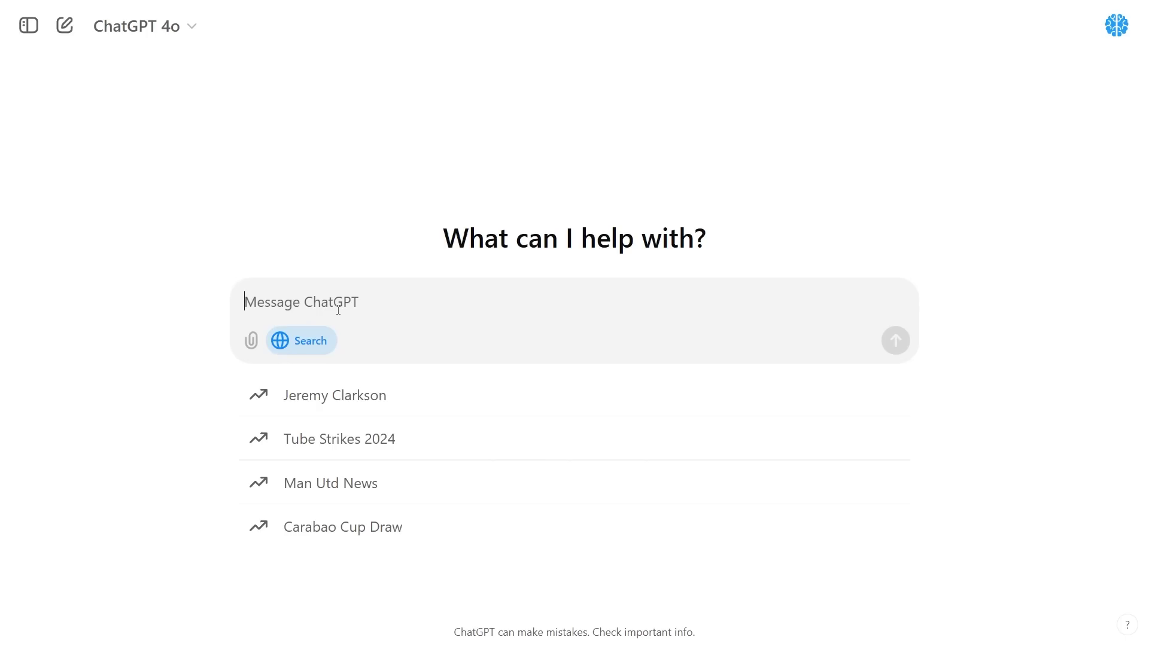
click(339, 309)
text(What demo did boston dynamics recently do with atlas)
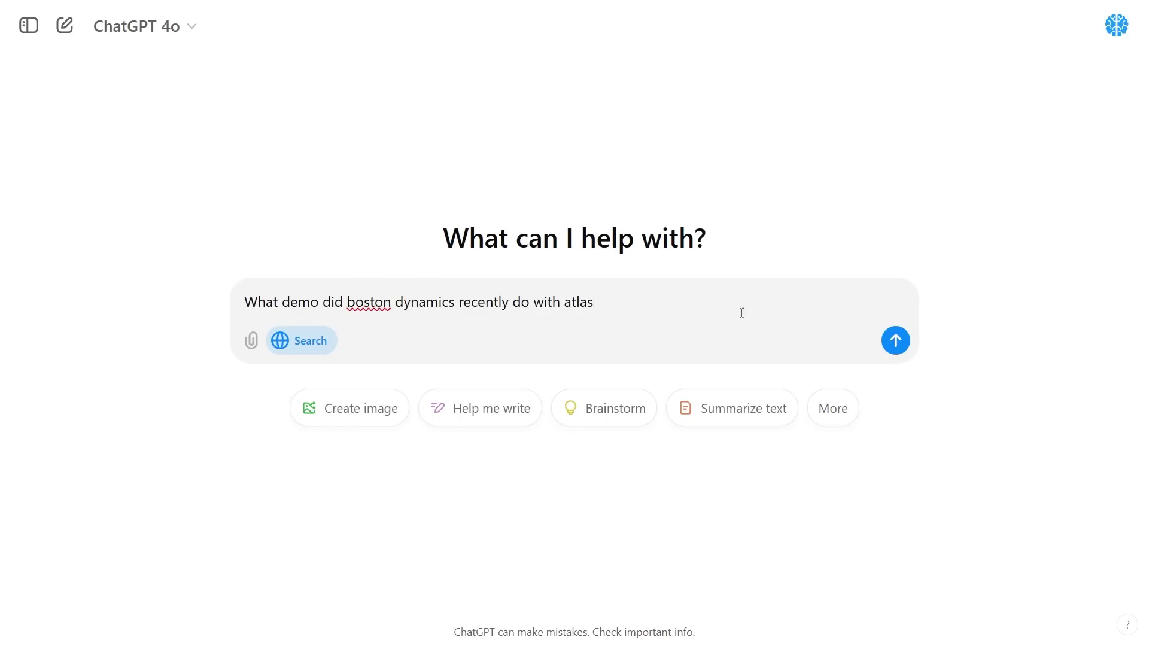
click(896, 341)
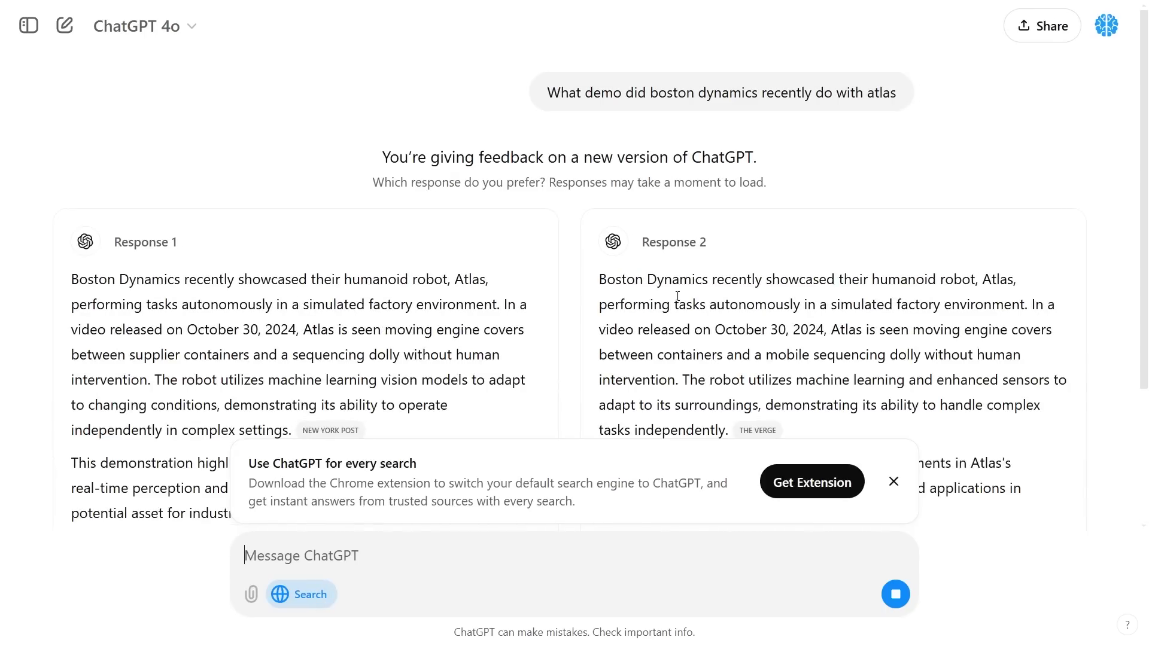
In full screen, mark Response 2 as the preferred Atlas answer.
key(F11)
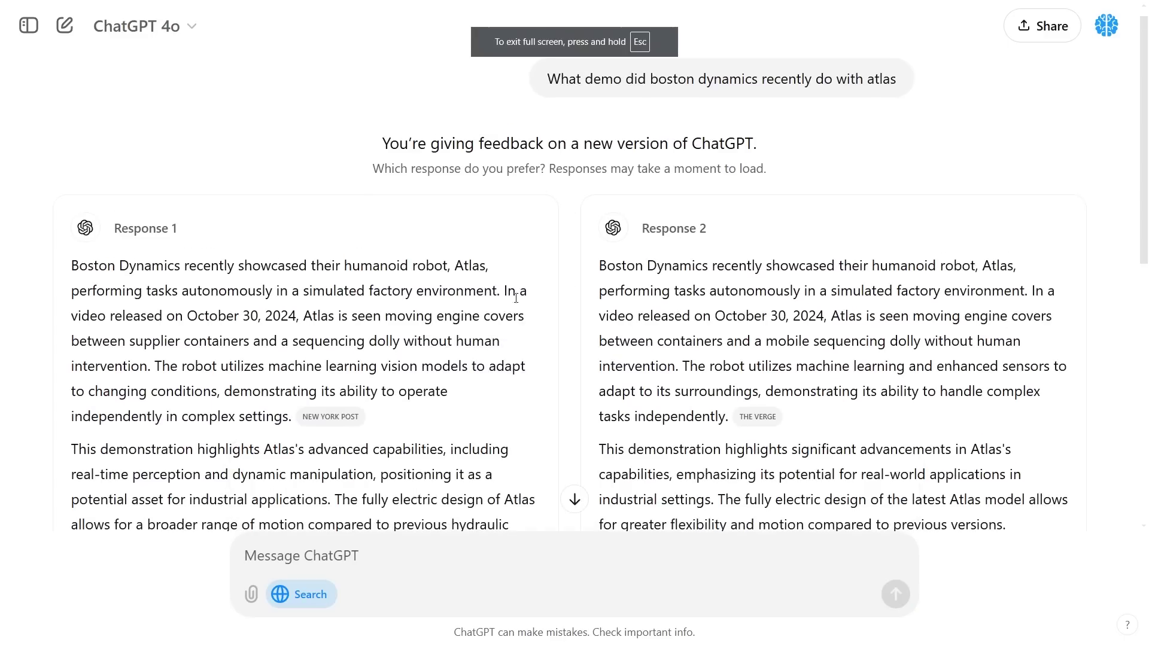
scroll(506, 310, down, 5)
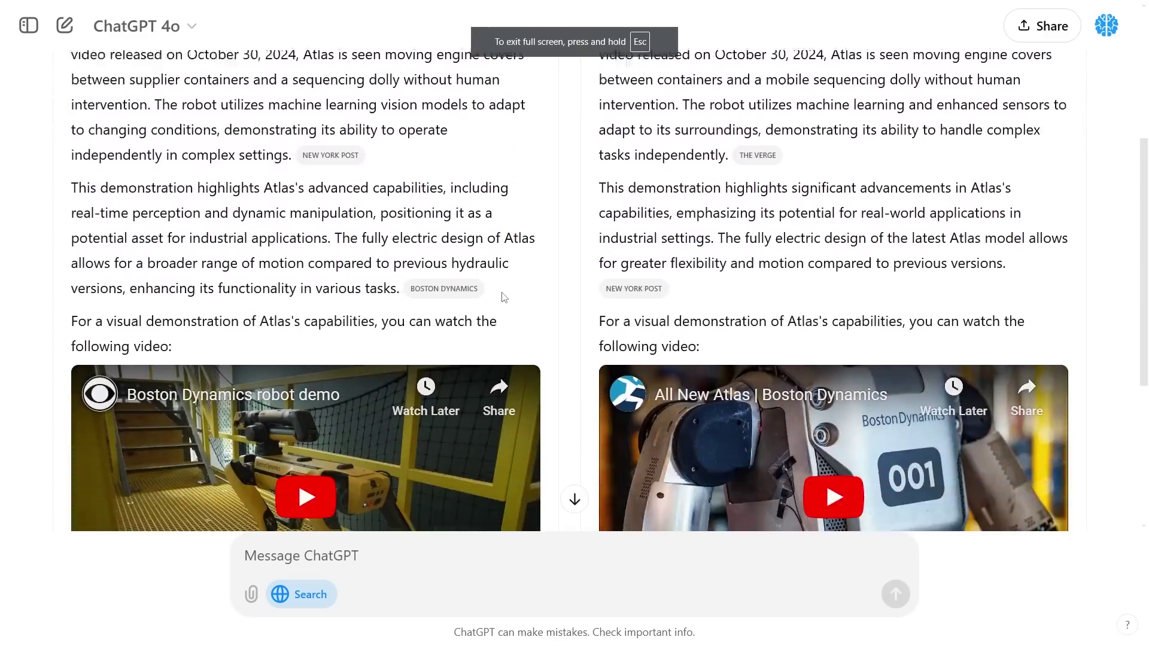
scroll(503, 291, up, 5)
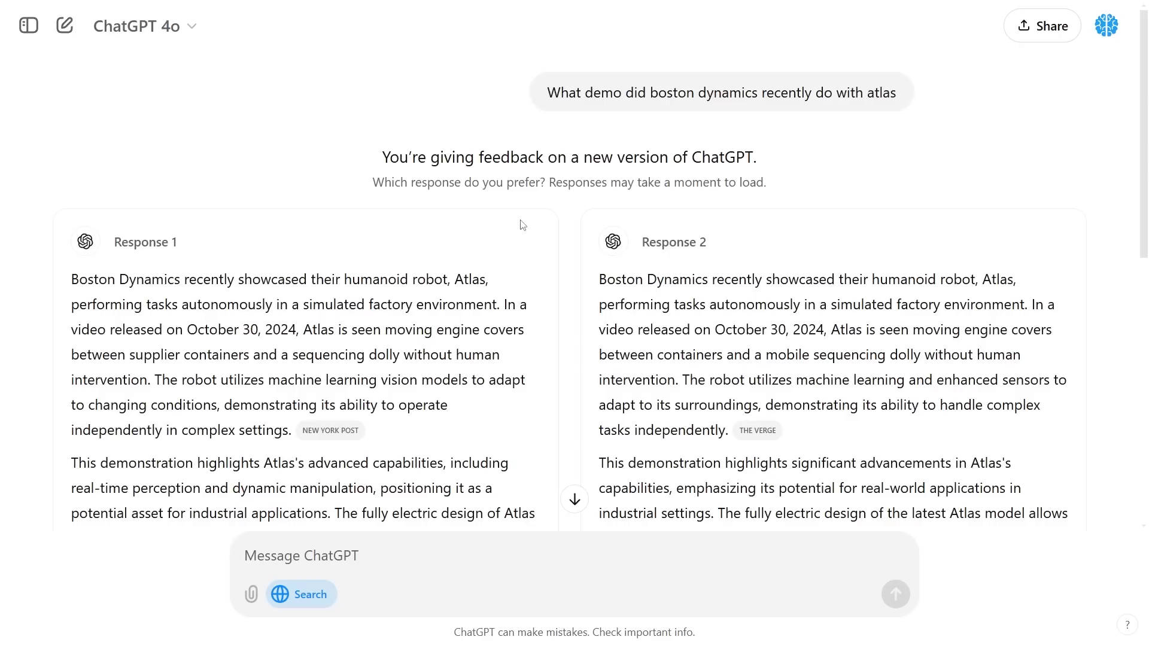
scroll(523, 225, down, 10)
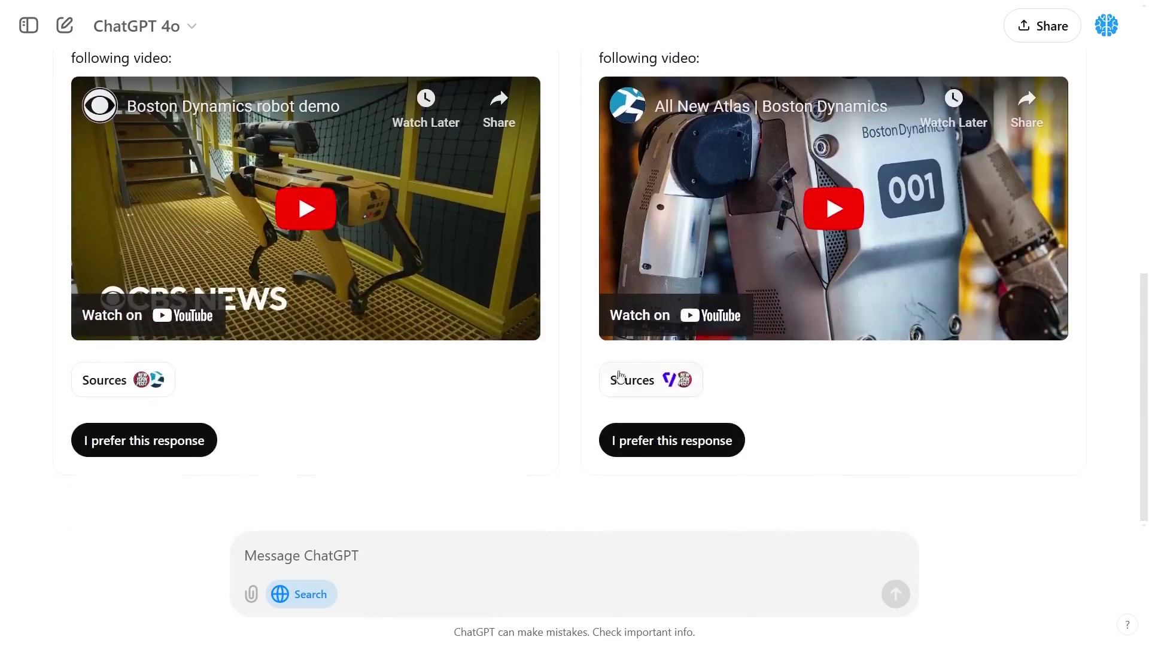
click(706, 443)
Send a follow-up asking ChatGPT to brainstorm video ideas about the Atlas demo.
scroll(541, 356, up, 6)
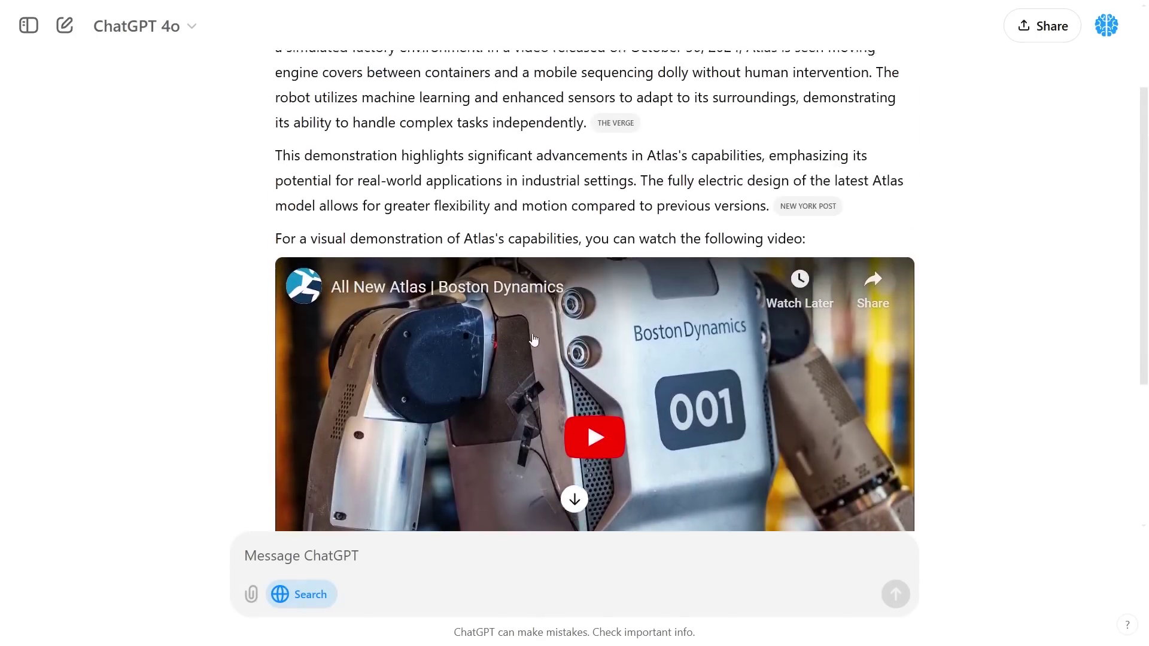
scroll(485, 335, down, 5)
scroll(487, 387, down, 1)
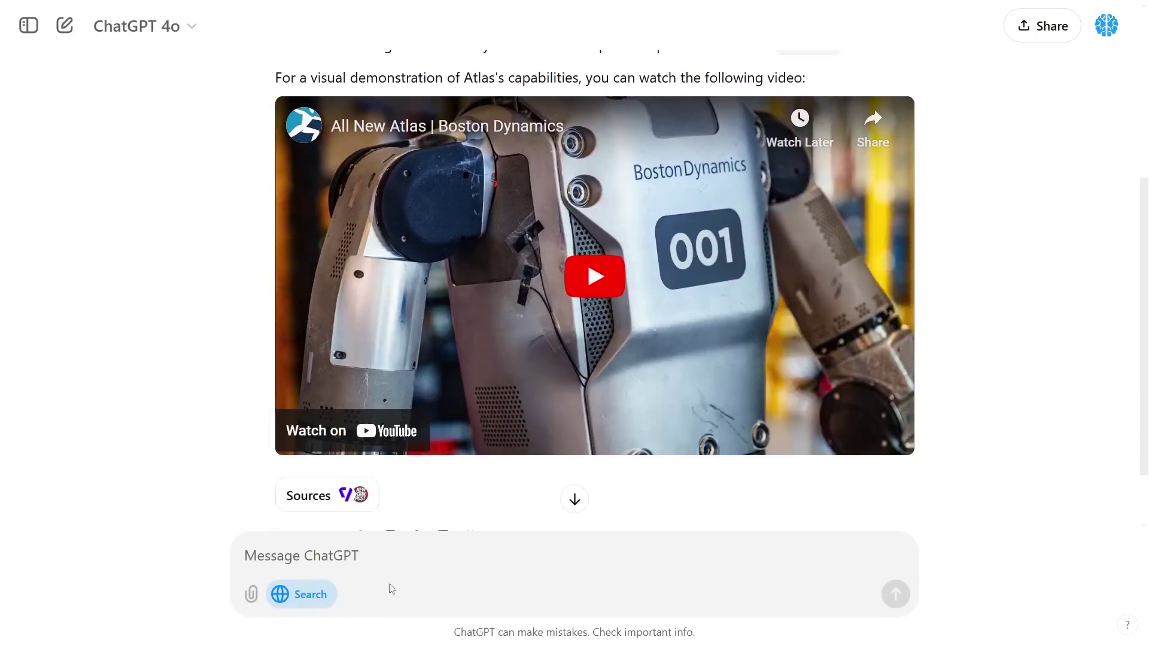
click(353, 543)
text(Ok help me create a video around this topic brainstorm some ideas)
key(Return)
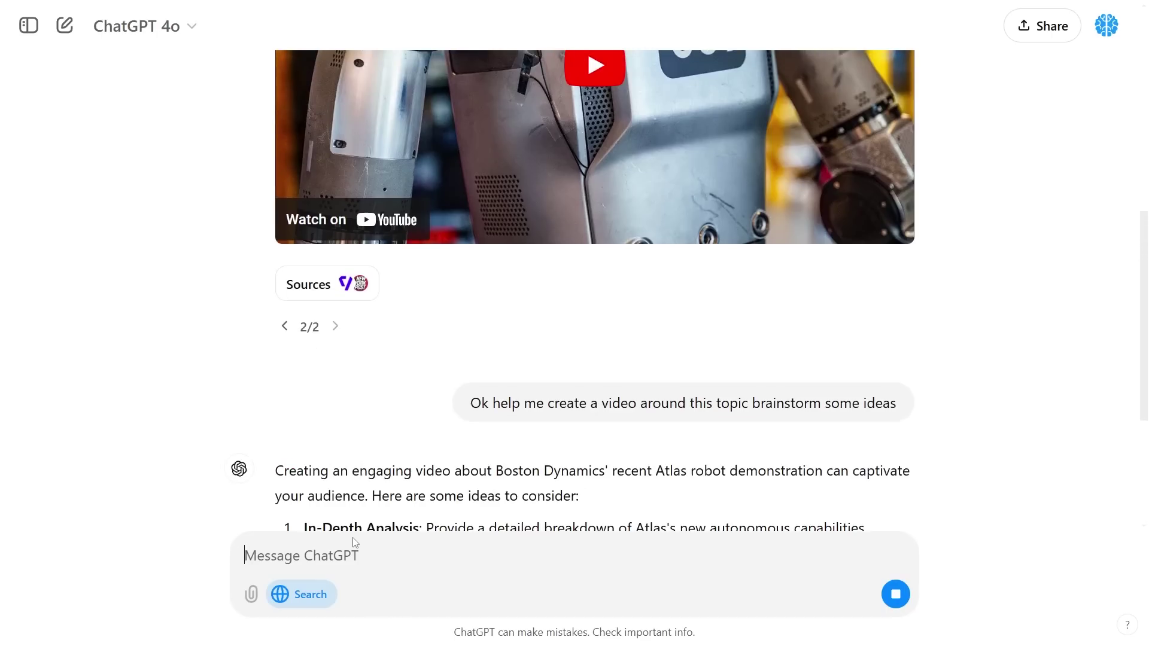
Read ideas 1 to 10, ending with Public Reaction Compilation, the closing summary and sources.
scroll(356, 488, down, 2)
scroll(356, 488, down, 1)
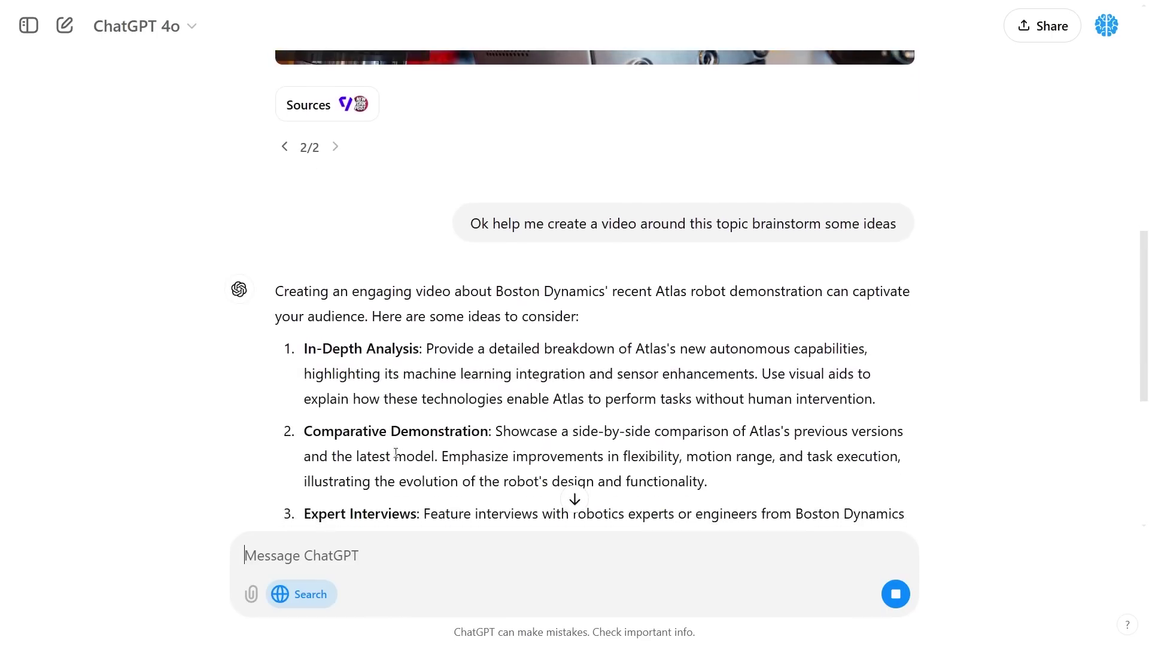
scroll(413, 446, down, 1)
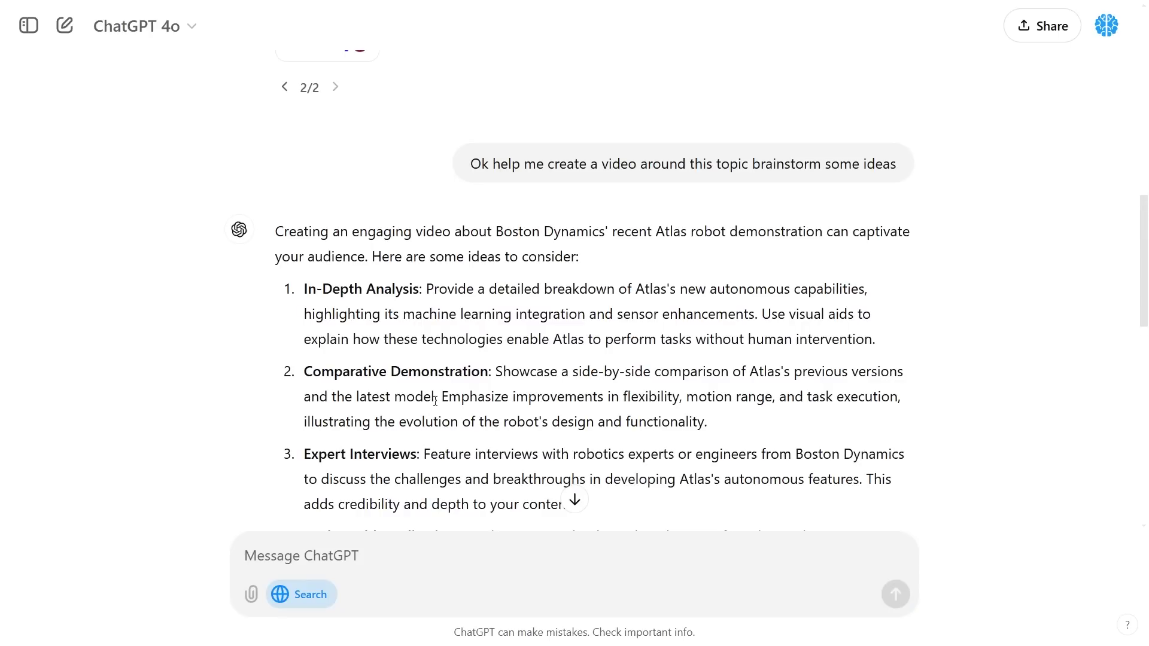
scroll(436, 397, down, 1)
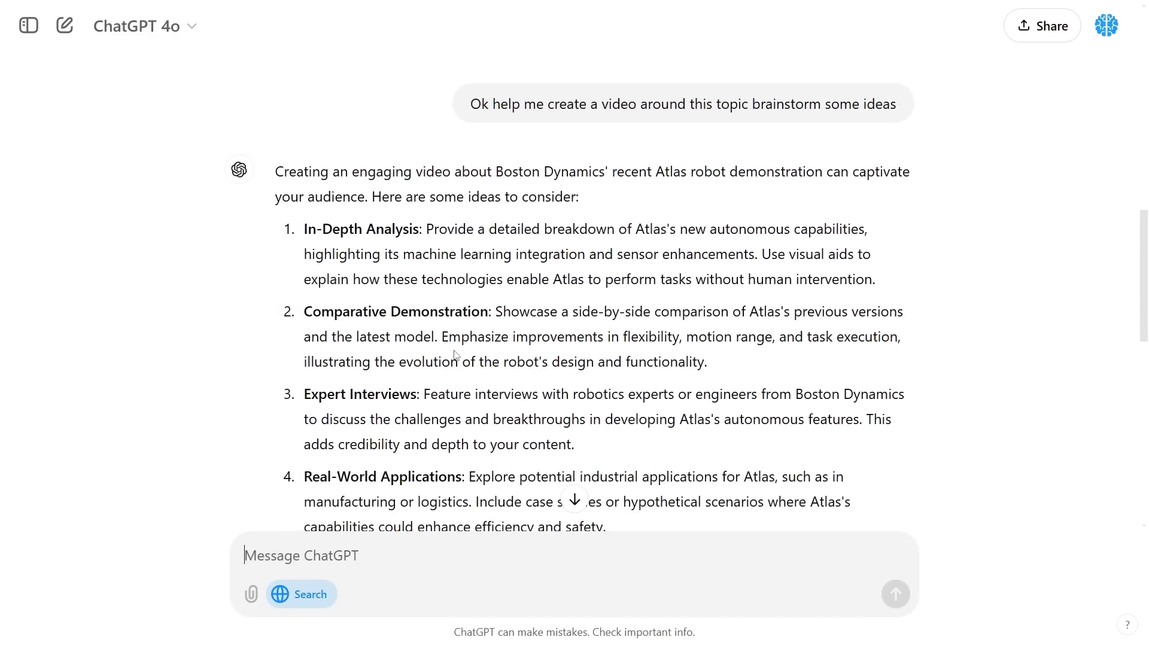
scroll(455, 355, up, 15)
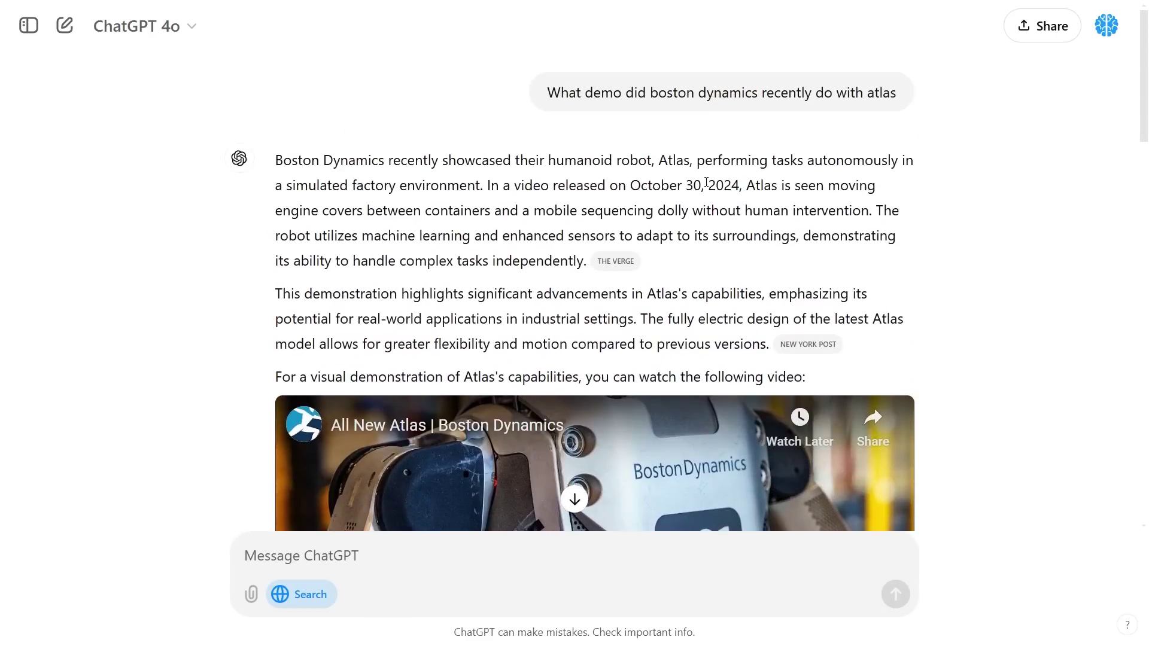
scroll(706, 182, down, 5)
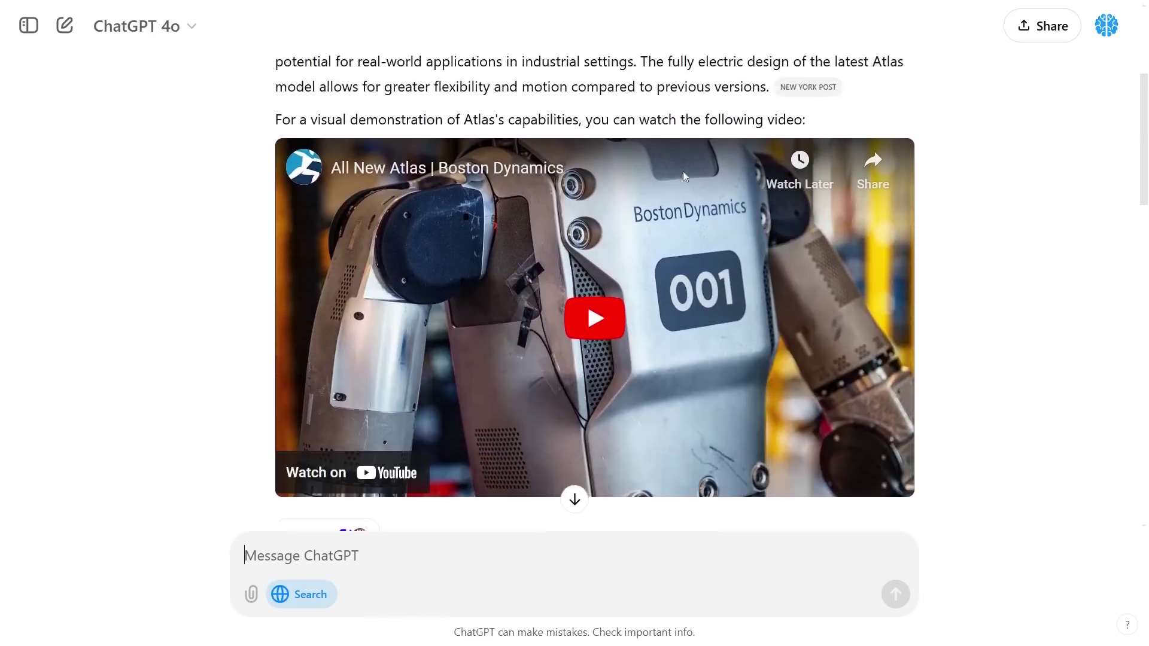
scroll(264, 133, up, 4)
scroll(585, 172, down, 12)
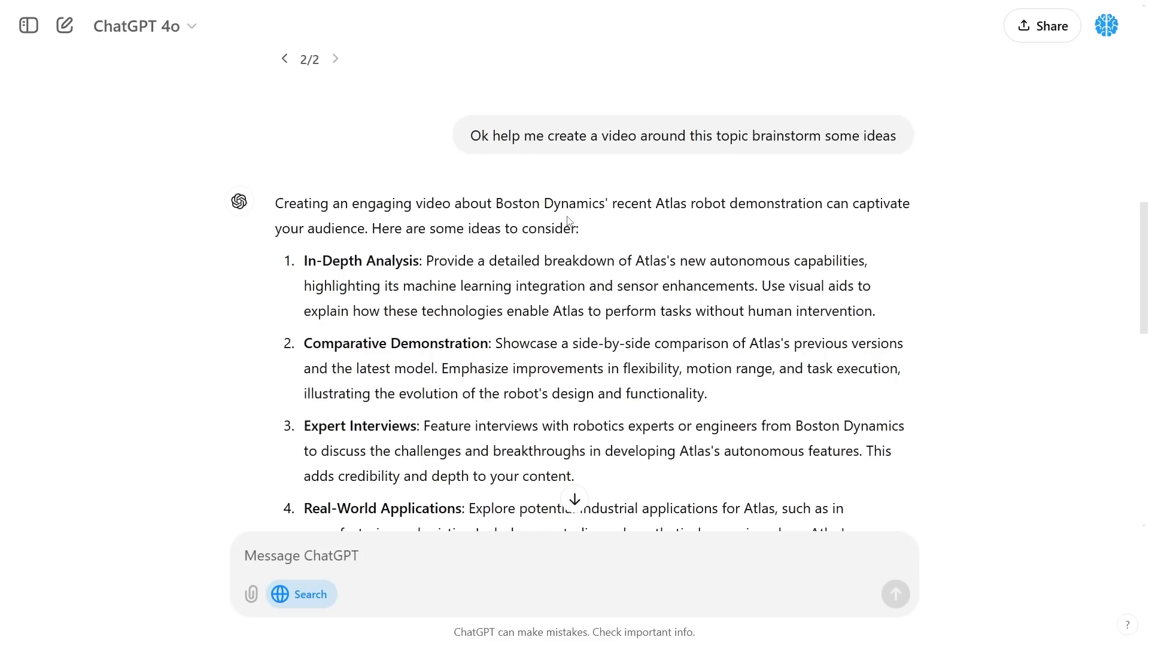
scroll(539, 227, down, 1)
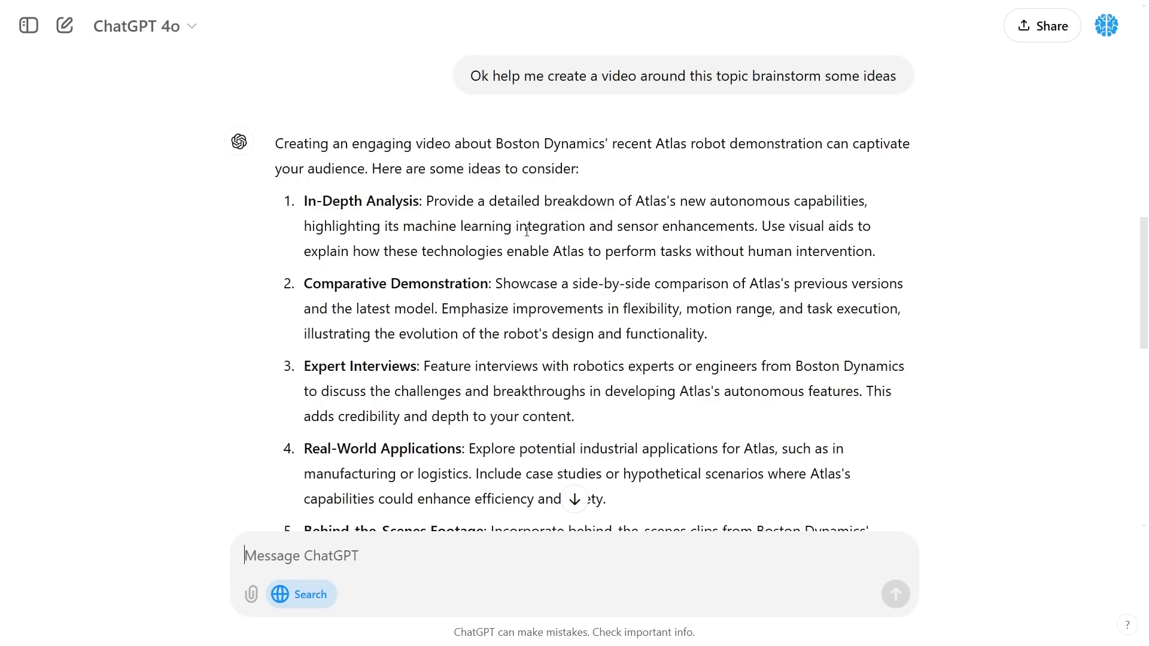
scroll(532, 228, down, 10)
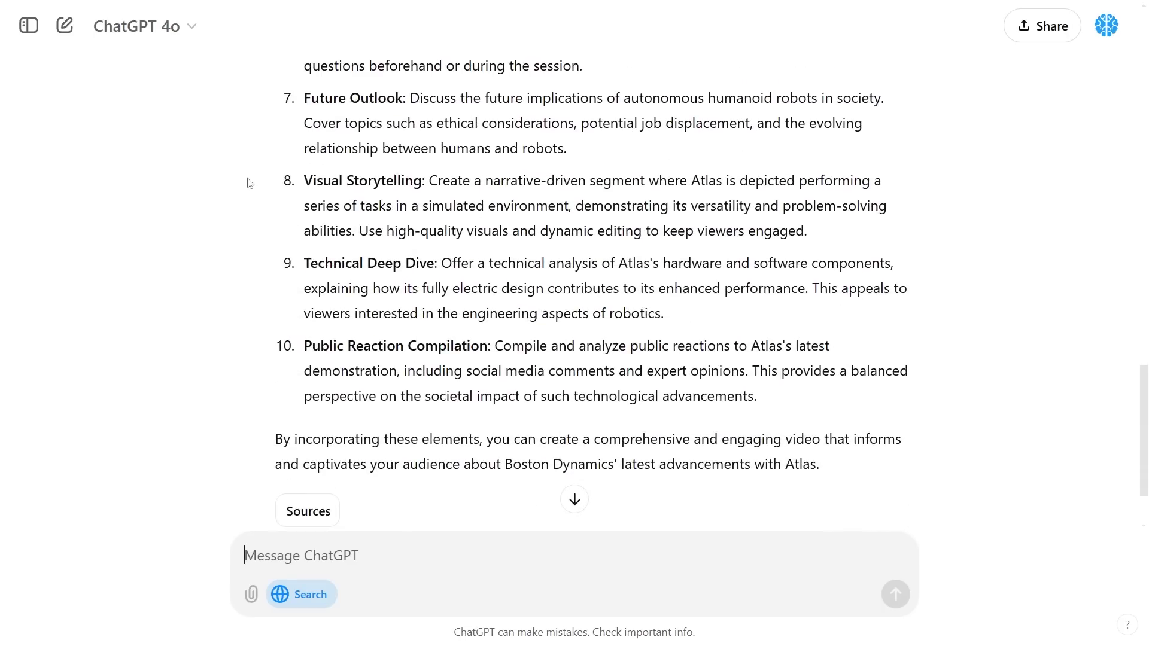
Request a short, engaging TikTok script about the new Atlas robot and read the reply.
click(277, 549)
text(Create me a short tiktok script about thisnew robot and make it as engaging as possible)
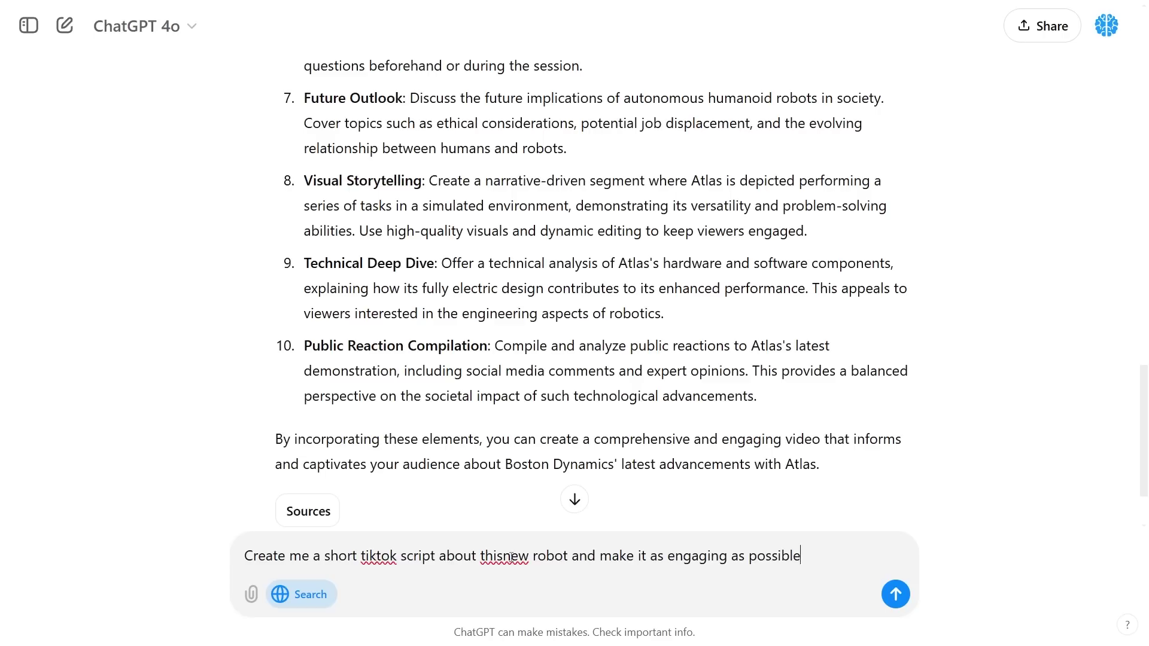
key(Return)
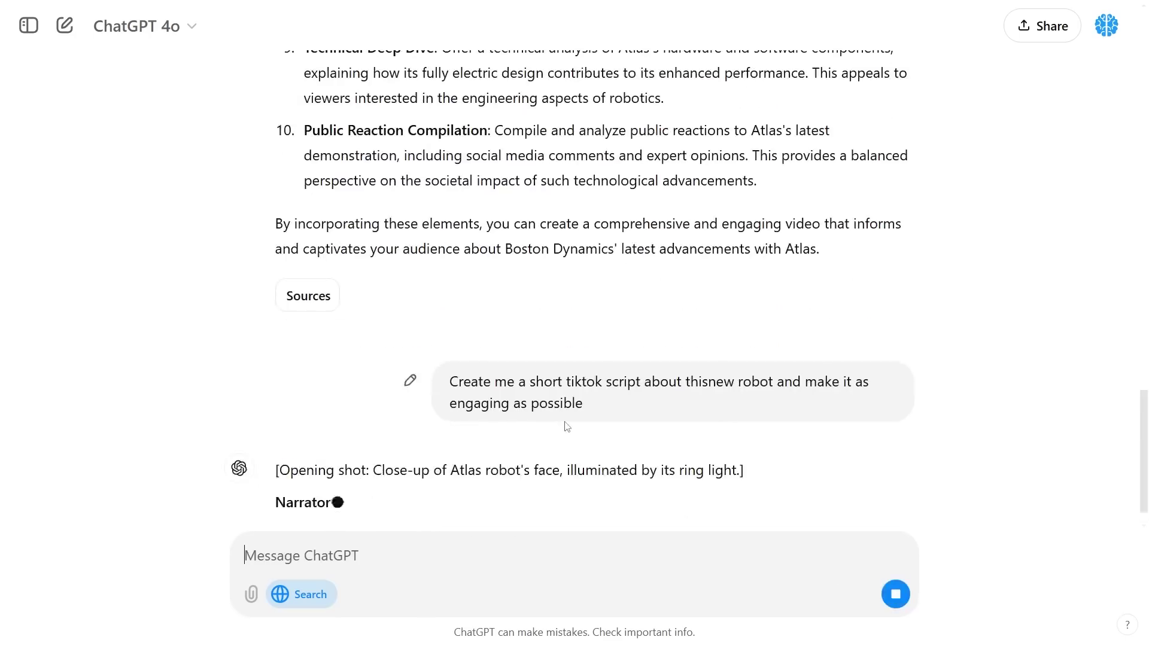
scroll(566, 425, down, 2)
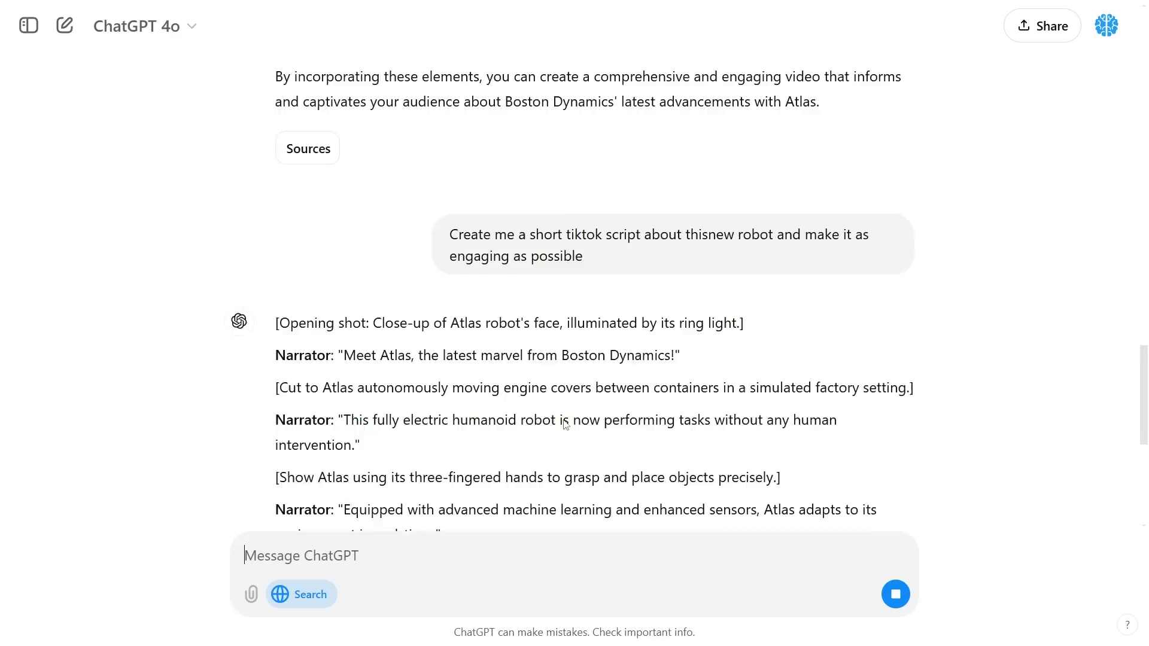
scroll(566, 425, down, 2)
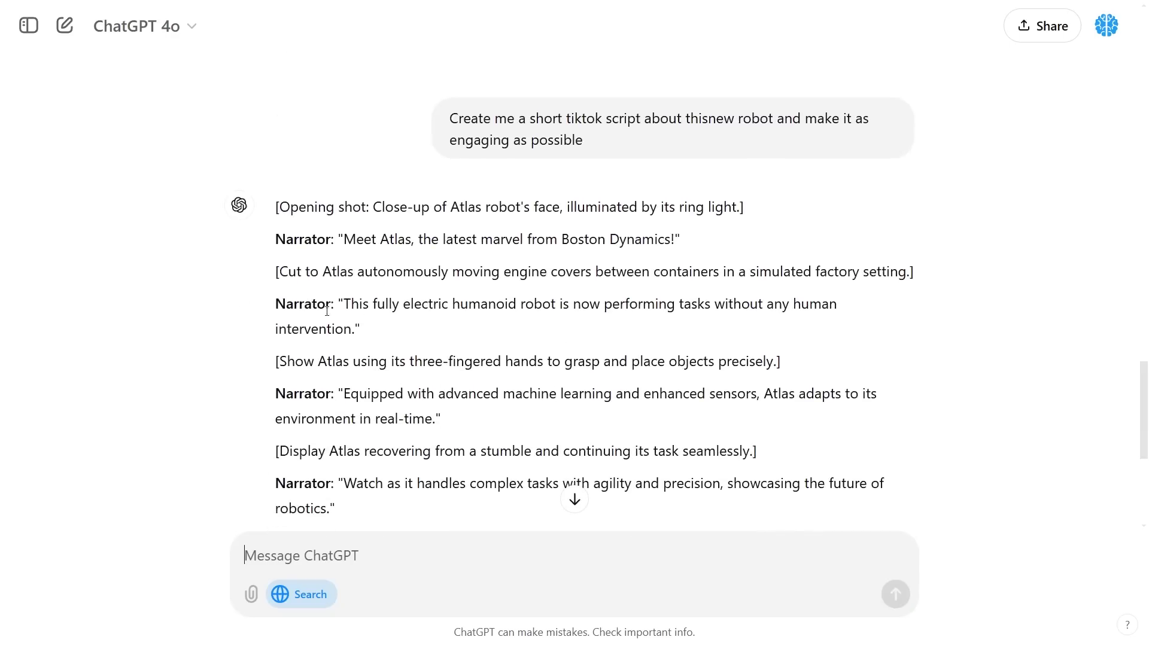
scroll(325, 307, down, 5)
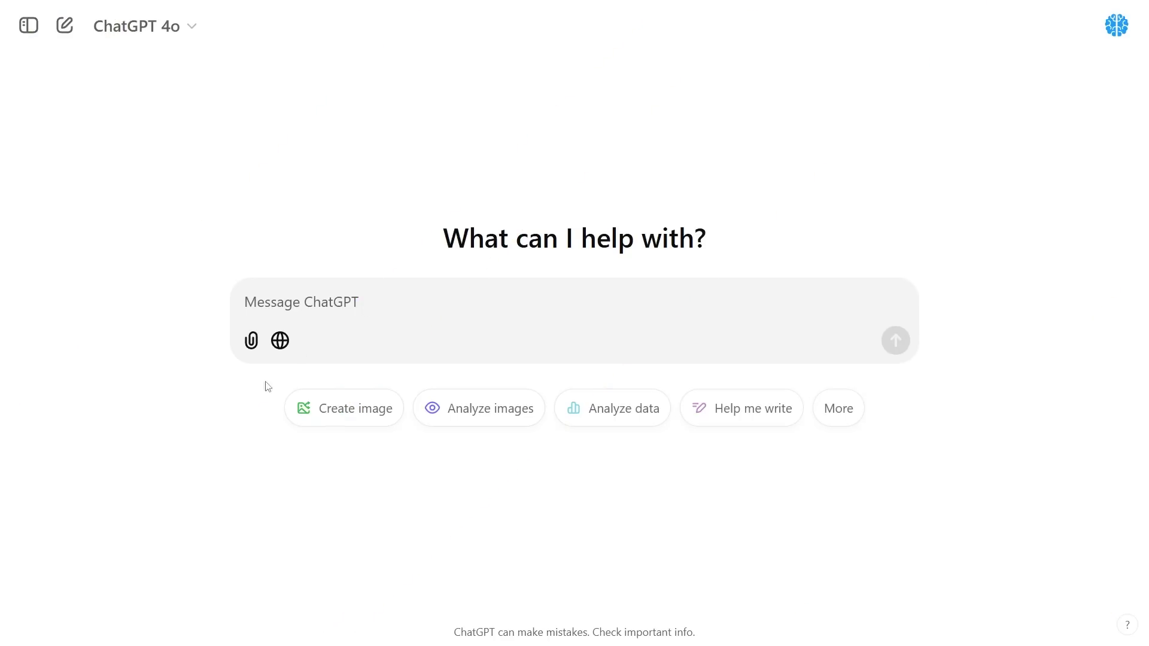
With Search enabled, ask for the best Indian restaurants in London near Soho.
click(279, 342)
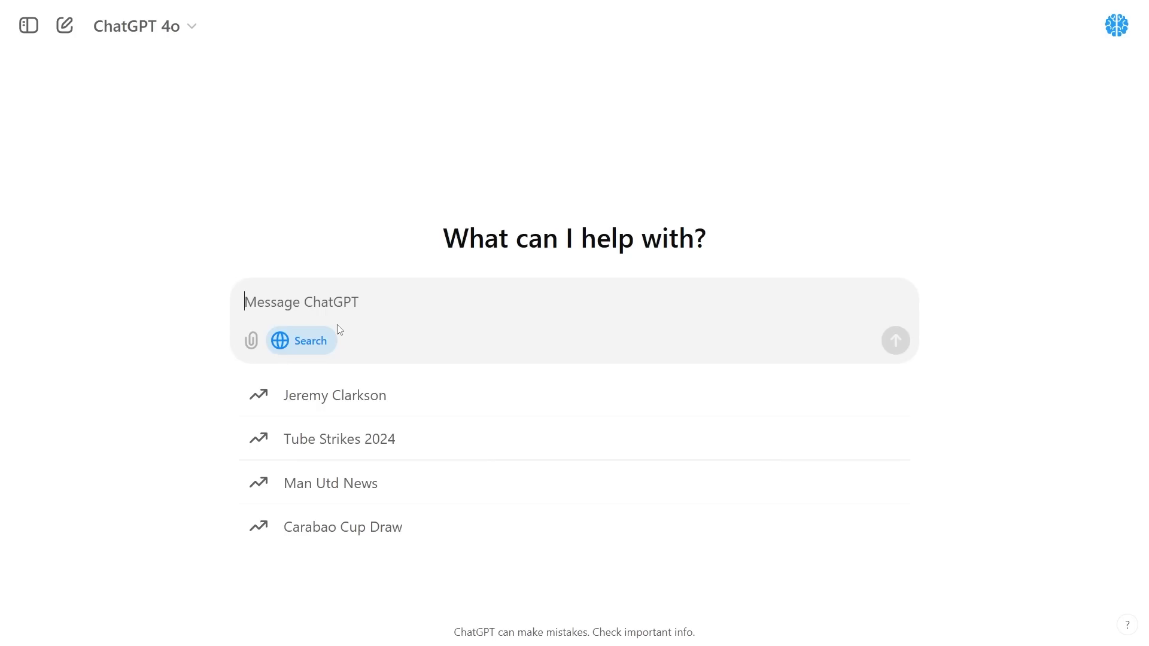
text(what are the best indian spots in london near soho)
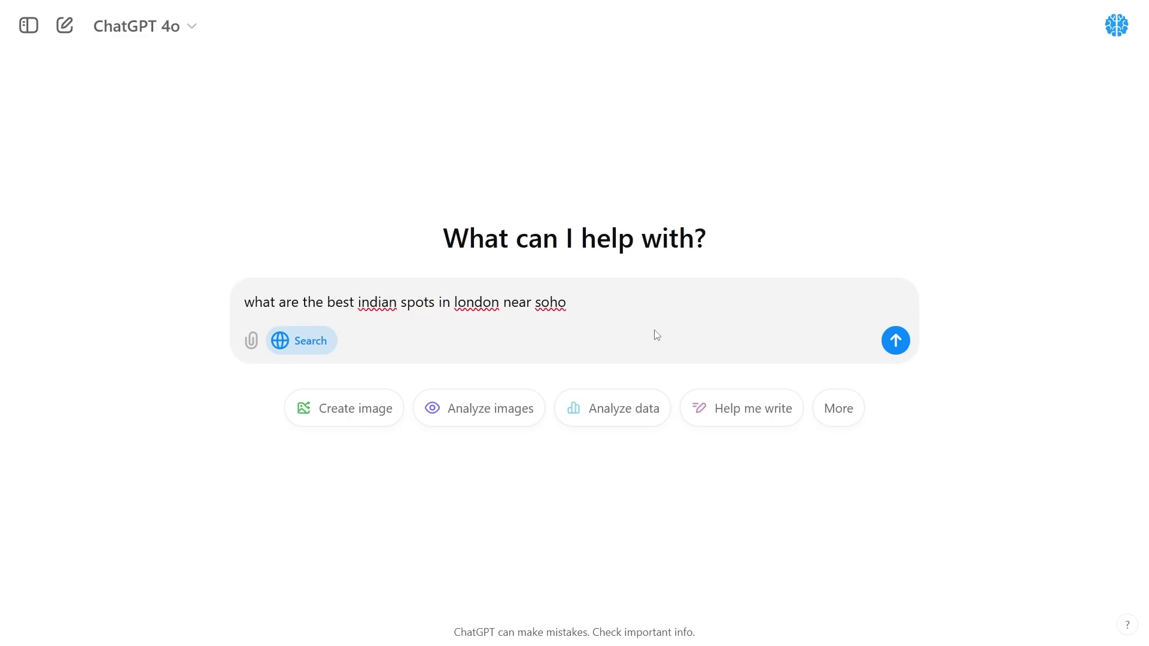
click(896, 346)
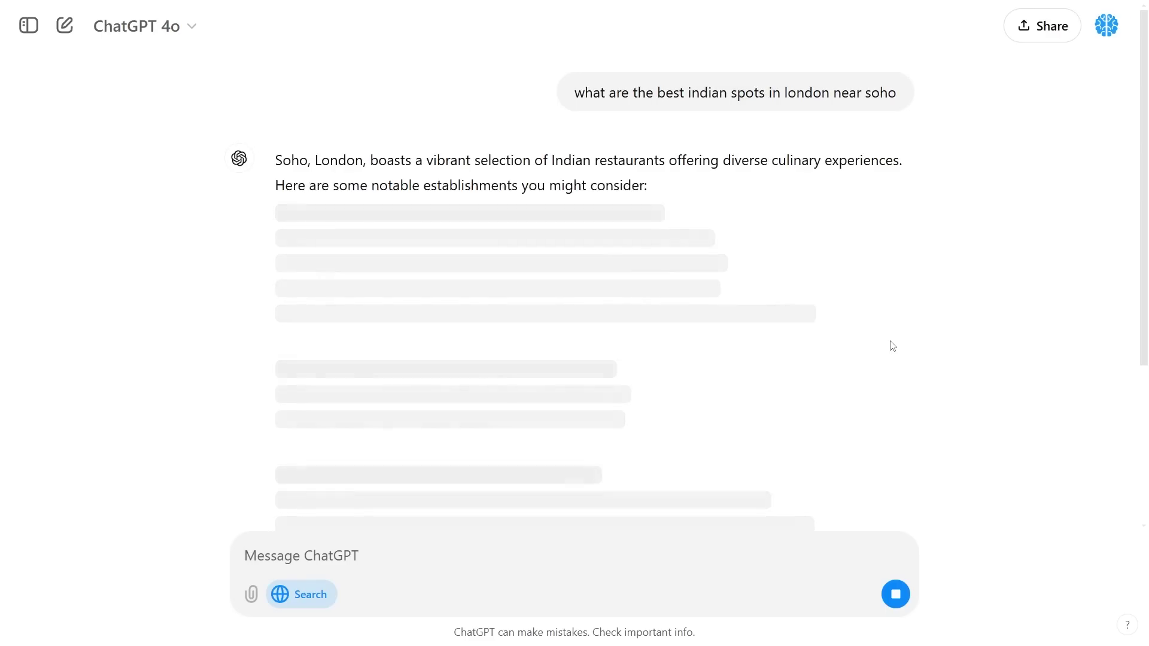
Scroll down the restaurant answer to the map of Indian spots around Soho.
scroll(892, 346, down, 1)
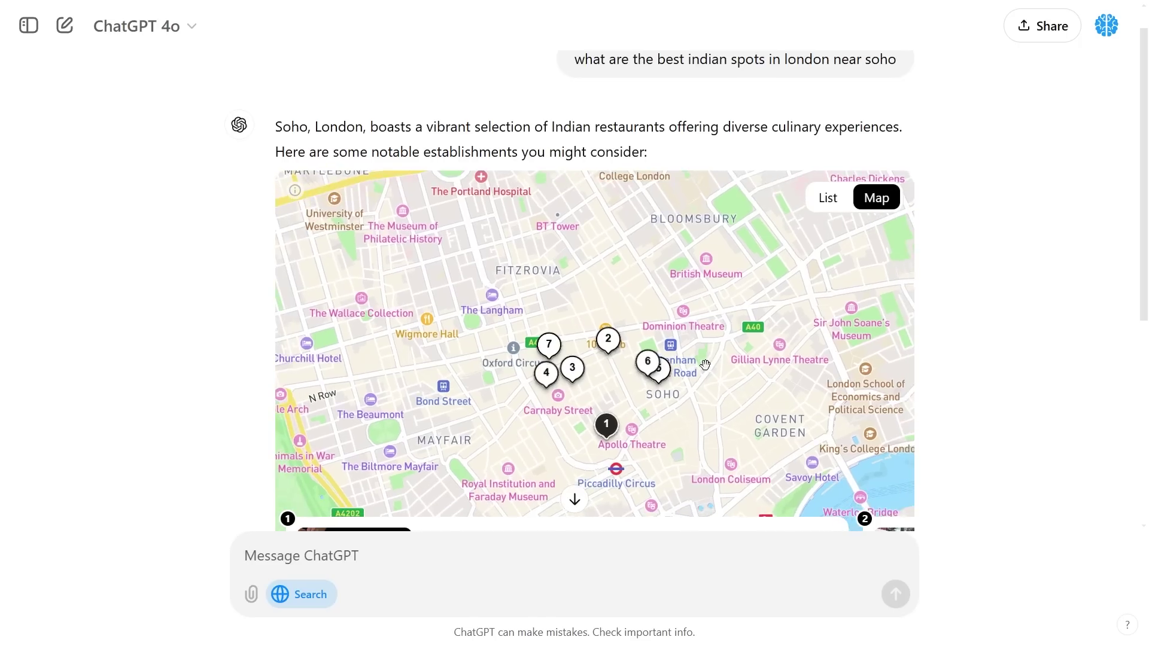
scroll(941, 384, down, 1)
scroll(941, 384, down, 1)
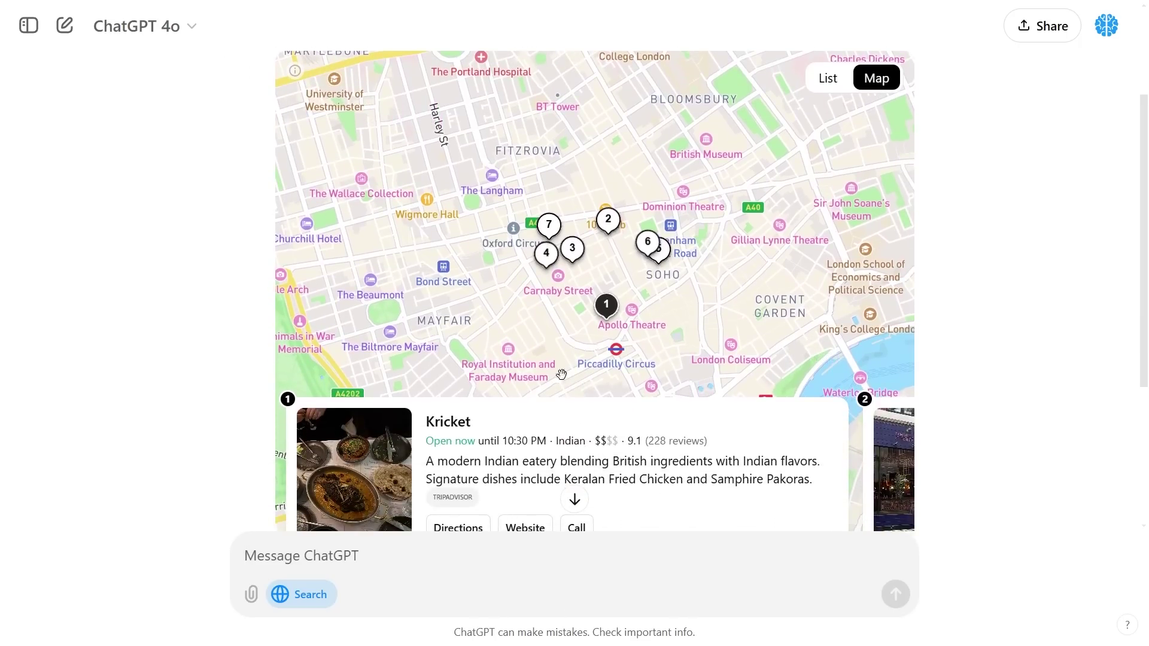
scroll(625, 312, up, 1)
scroll(614, 317, up, 1)
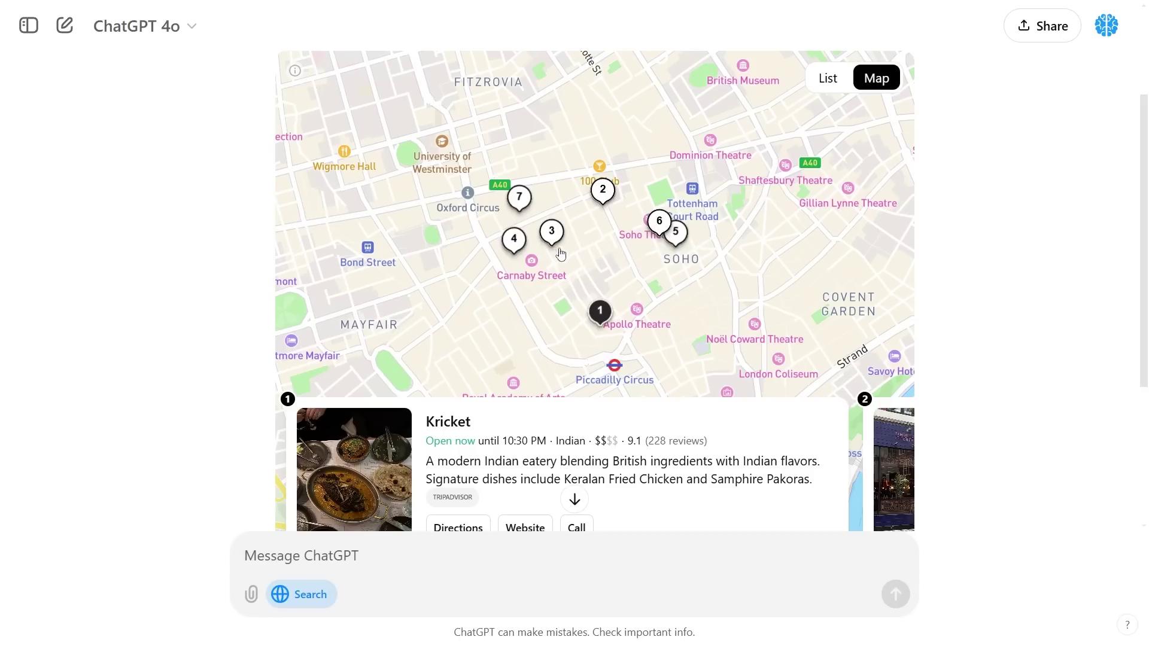
scroll(371, 346, down, 2)
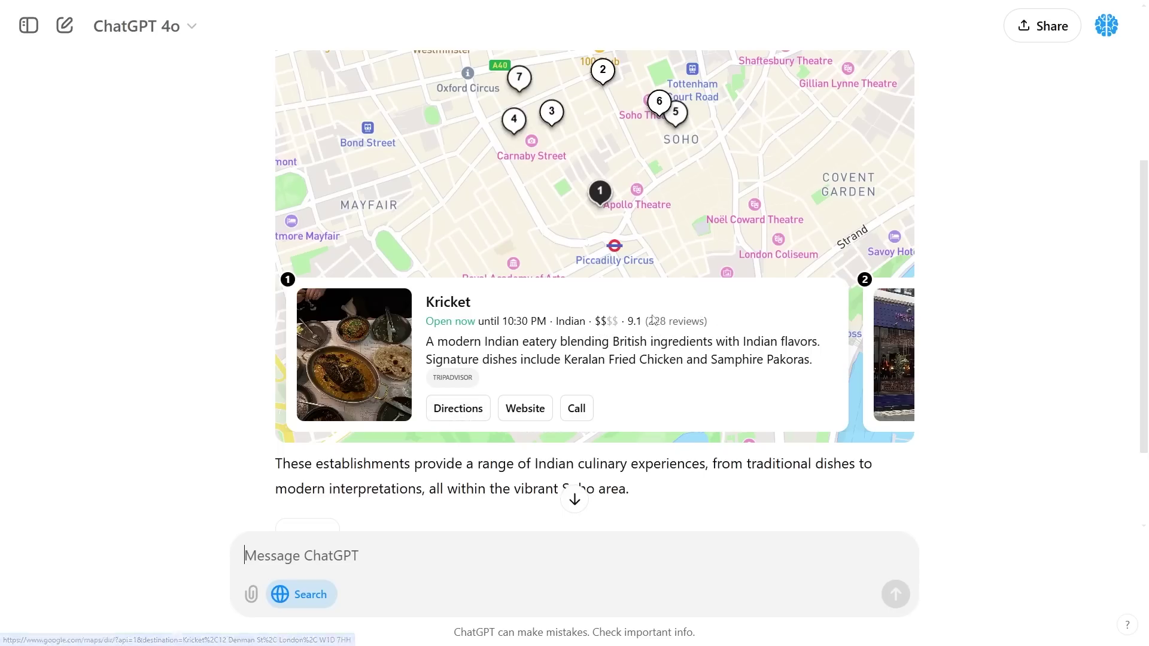
Open the second restaurant card and browse through the place carousel.
click(886, 335)
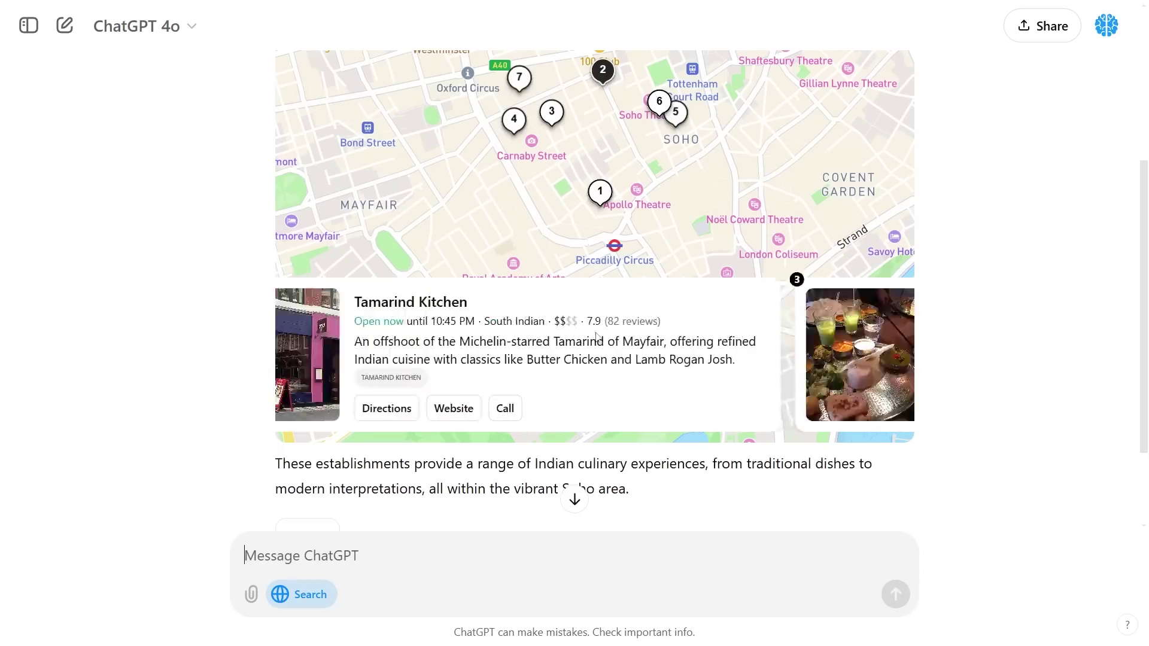
scroll(595, 337, left, 5)
scroll(574, 323, right, 5)
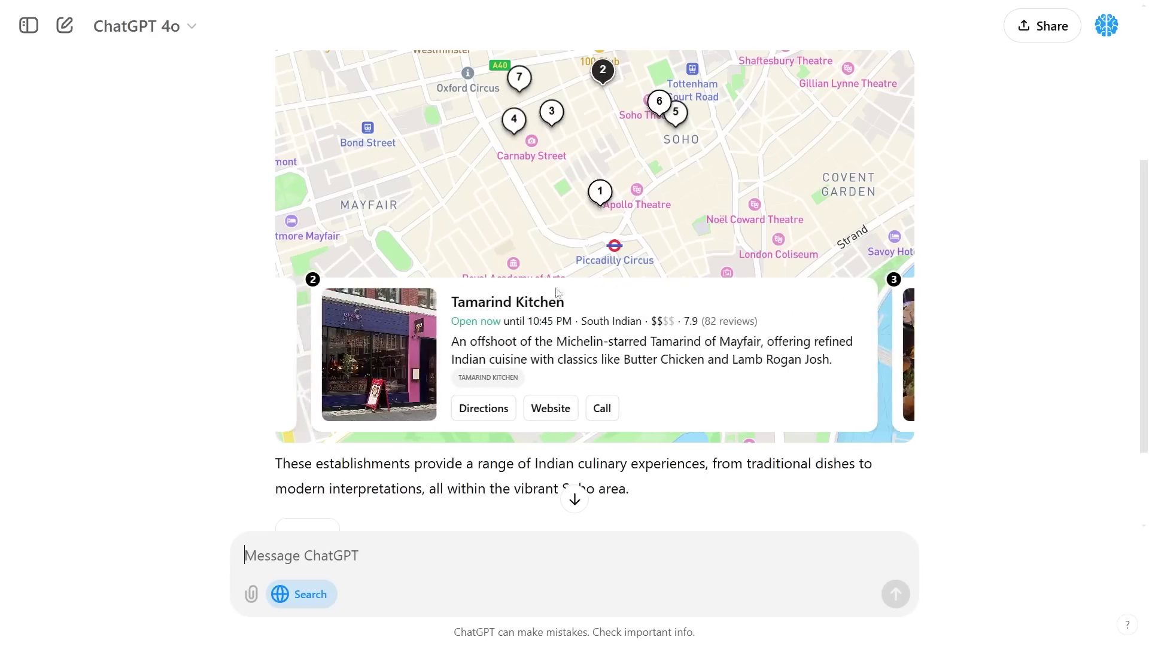
scroll(742, 373, up, 1)
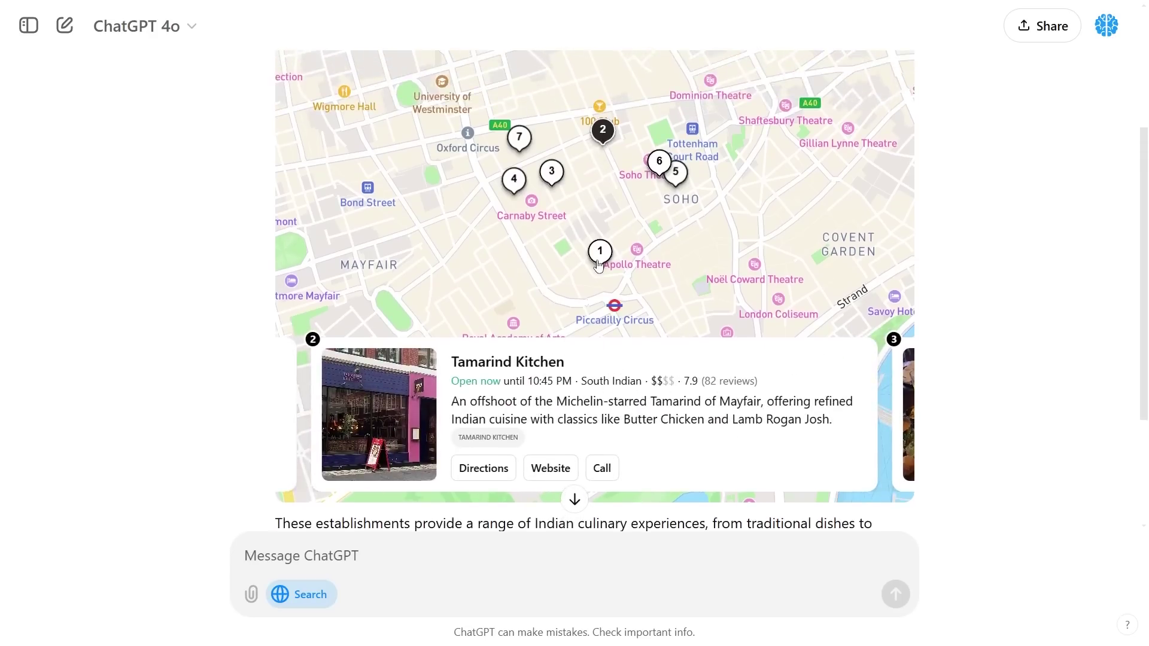
scroll(633, 382, down, 1)
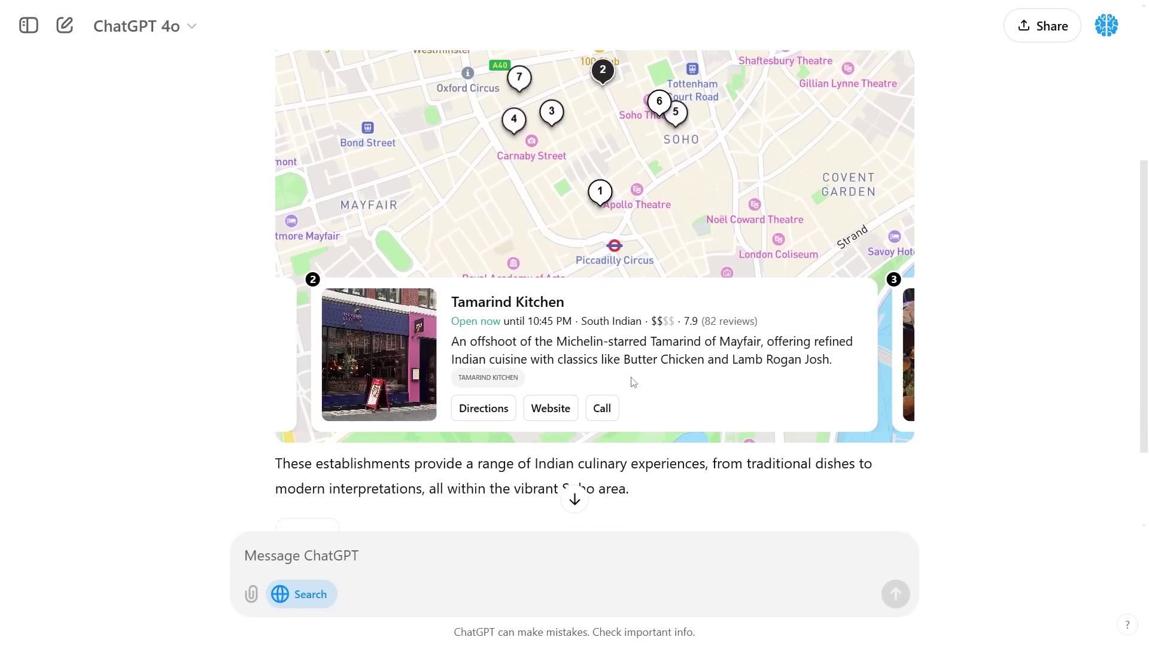
scroll(553, 360, right, 1)
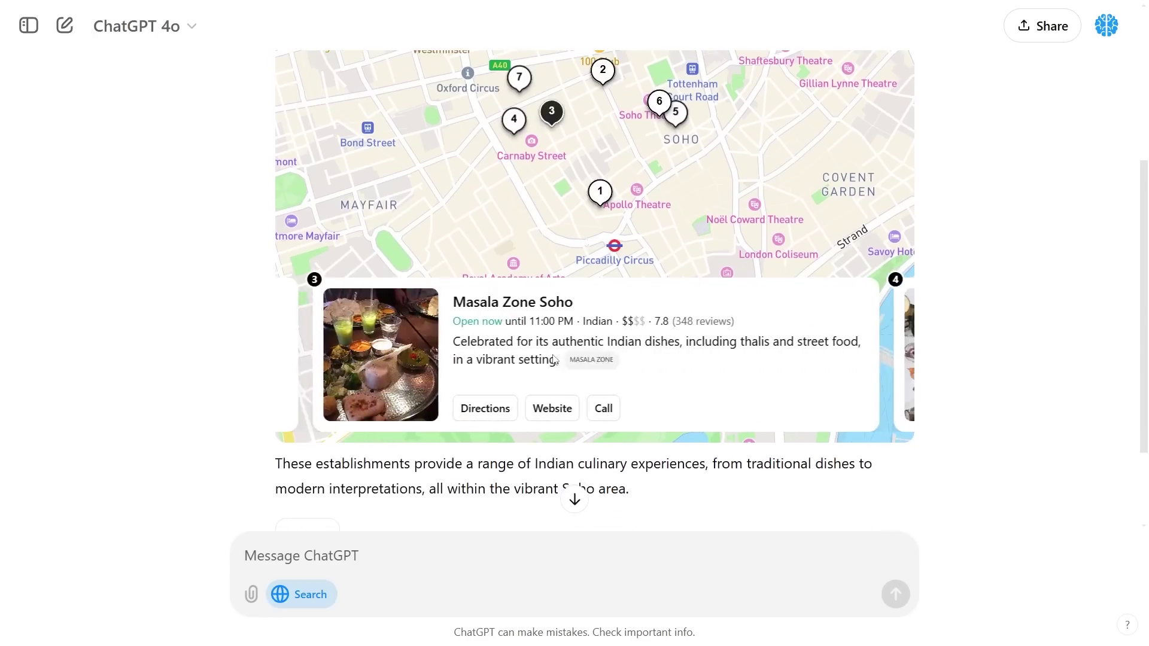
scroll(568, 364, right, 1)
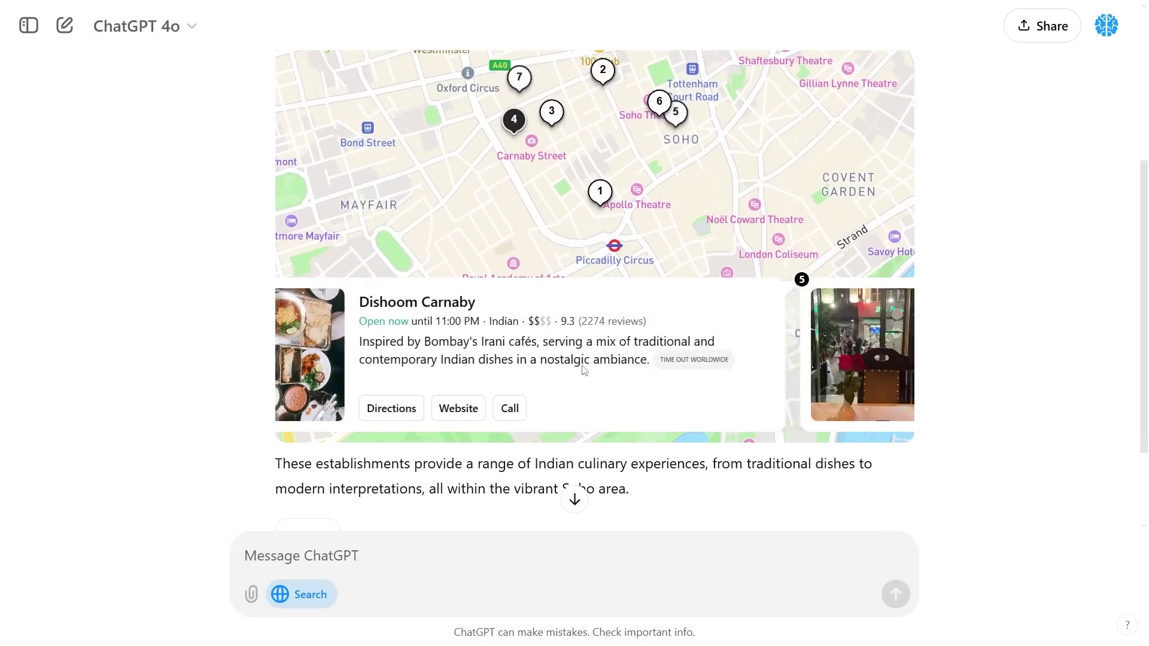
scroll(599, 366, right, 1)
scroll(638, 365, right, 1)
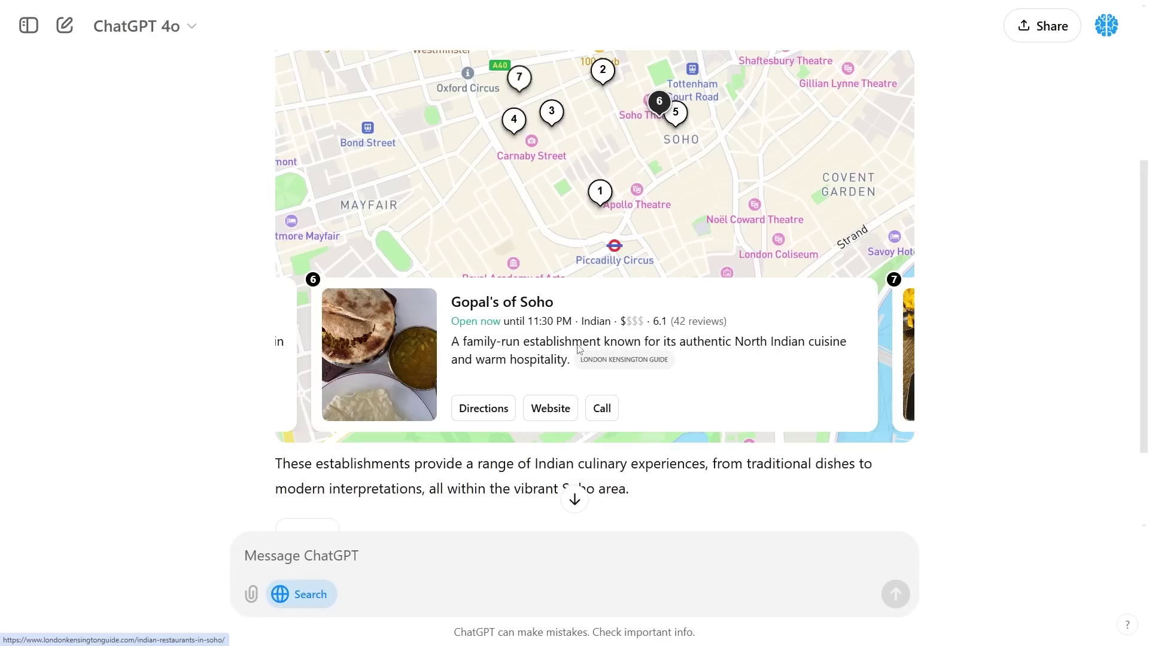
scroll(576, 347, right, 1)
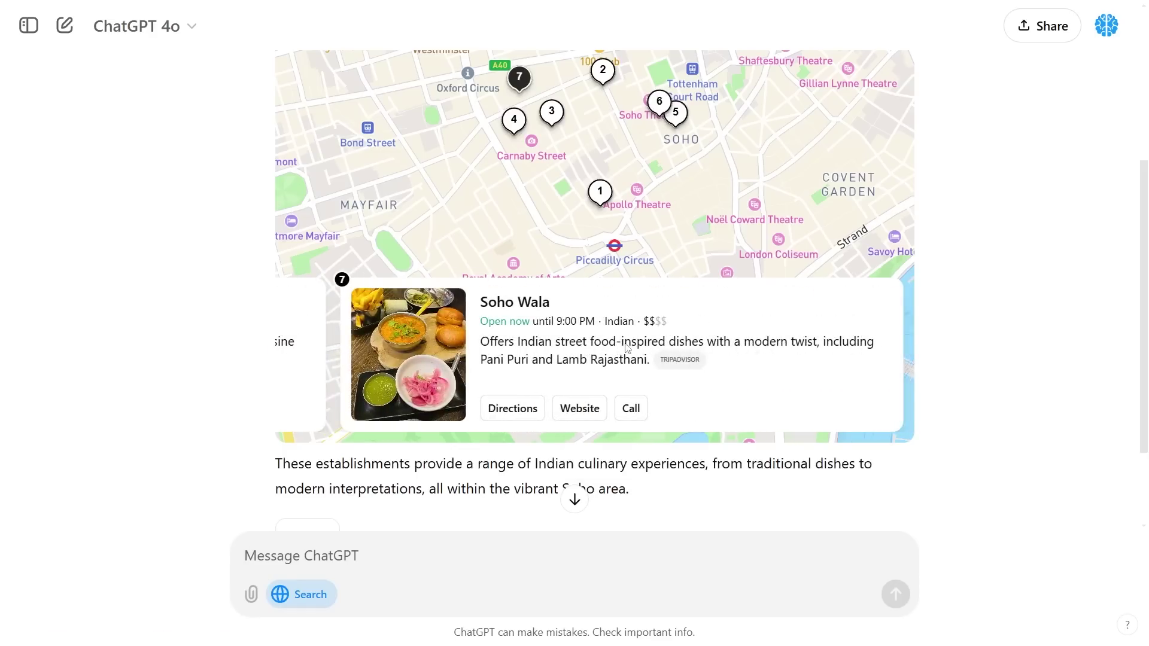
Switch the browser to full screen and keep browsing the restaurant cards.
key(F11)
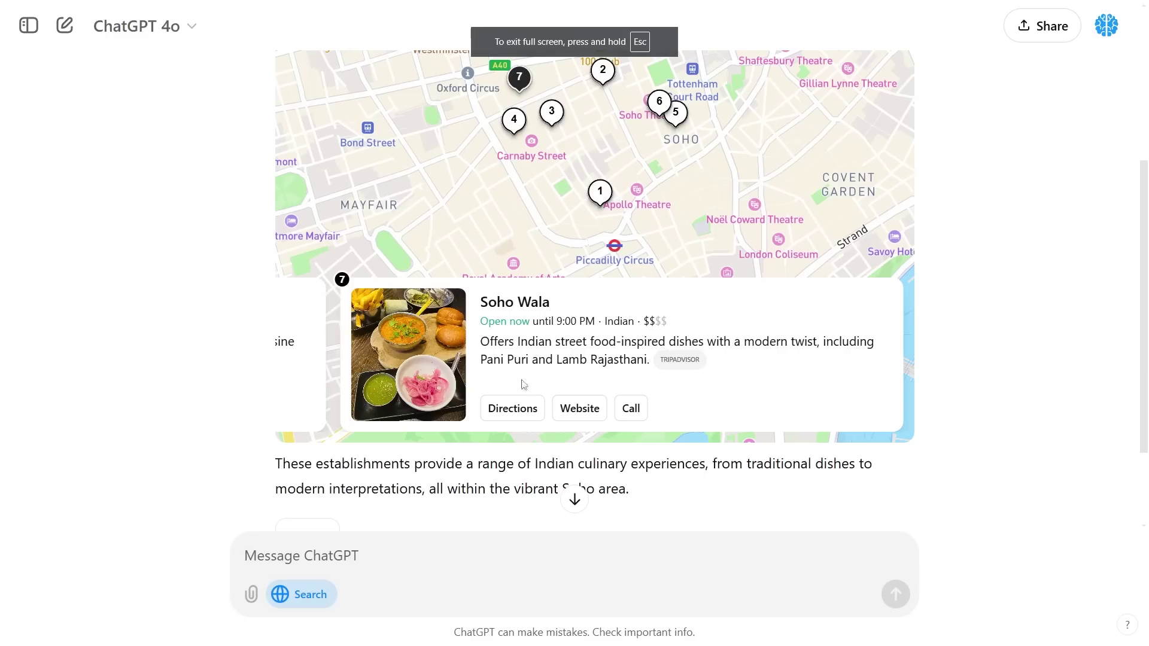
scroll(520, 383, left, 4)
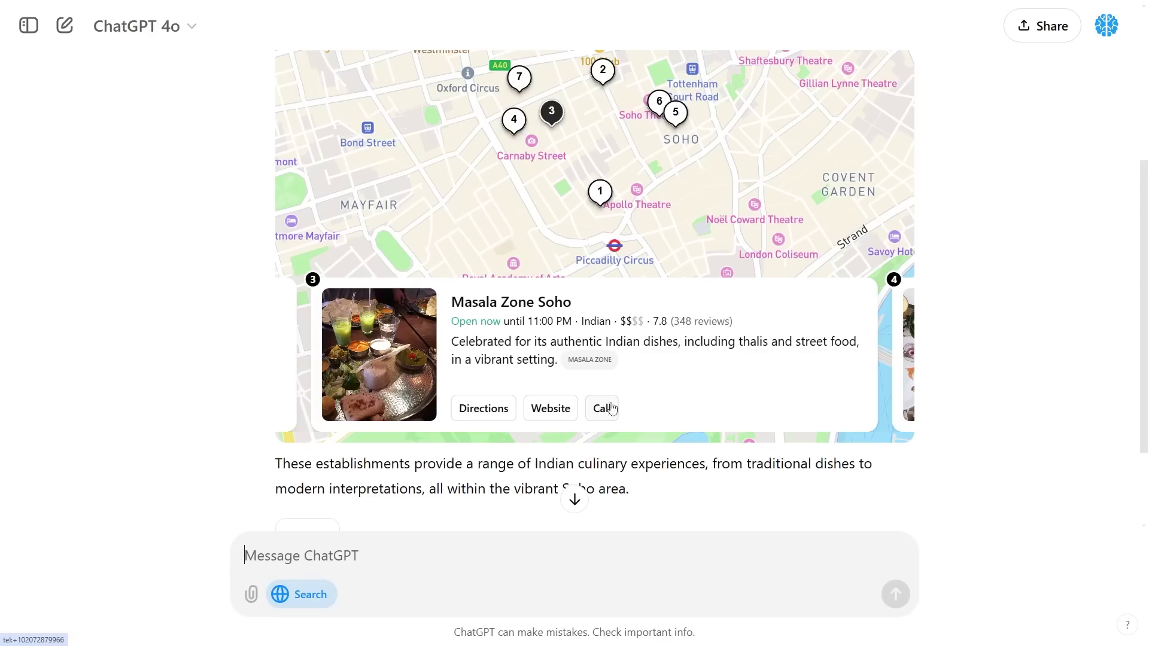
scroll(782, 379, right, 3)
scroll(797, 321, down, 2)
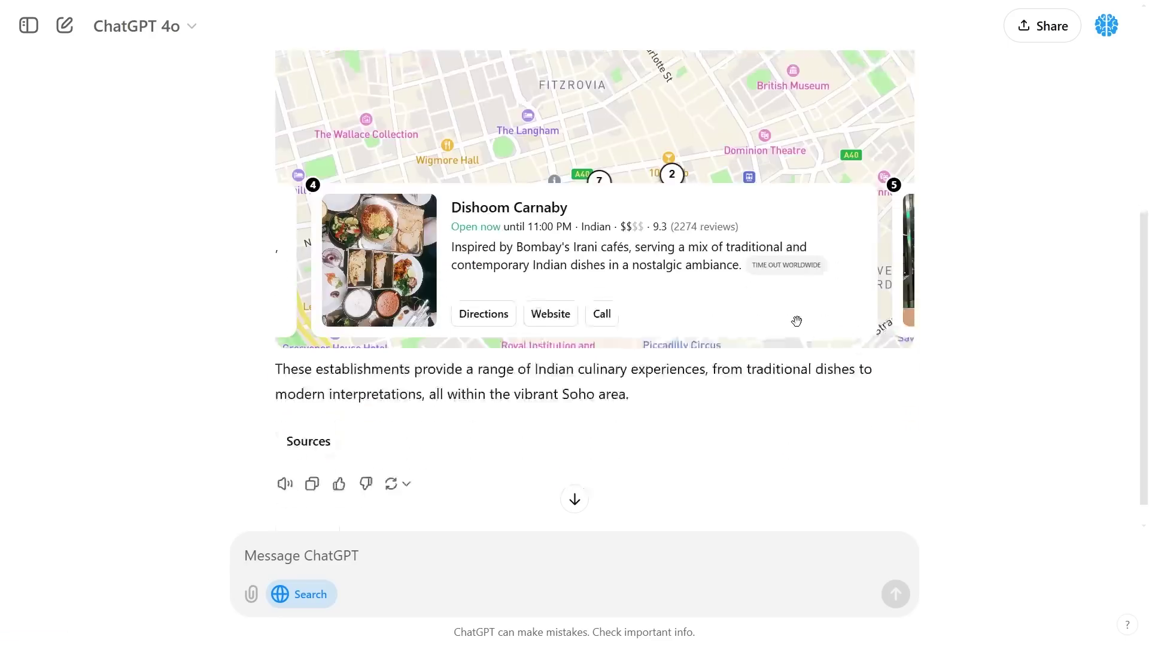
scroll(797, 321, up, 4)
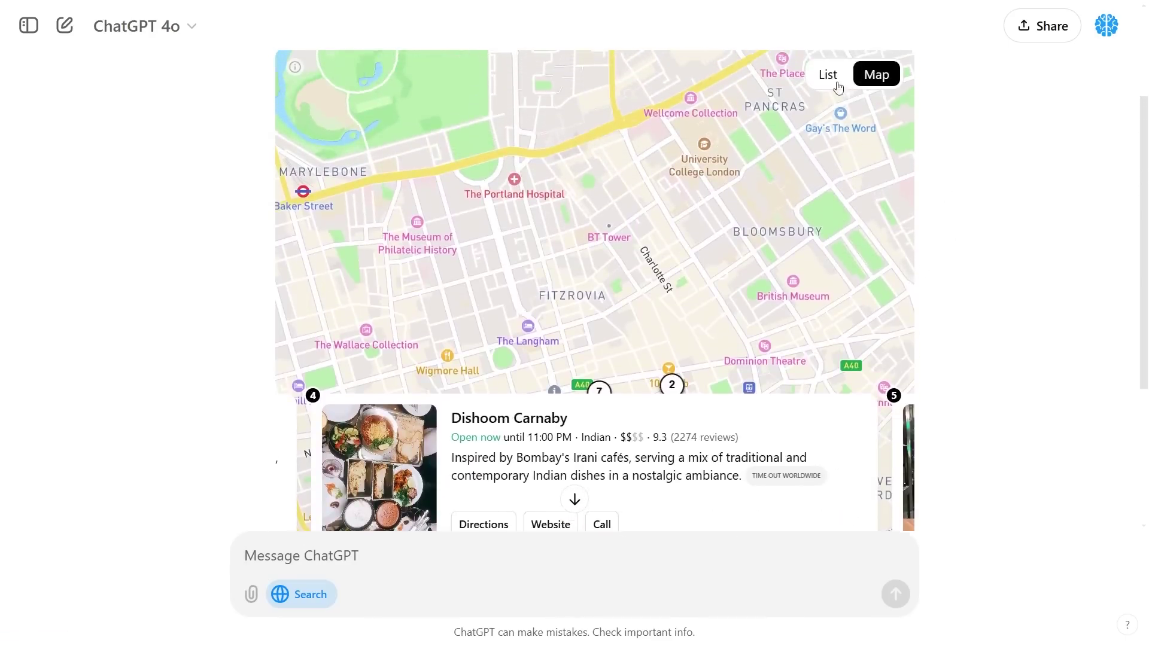
Show the Soho Indian restaurants as a list and scroll through it.
click(837, 87)
scroll(467, 346, up, 1)
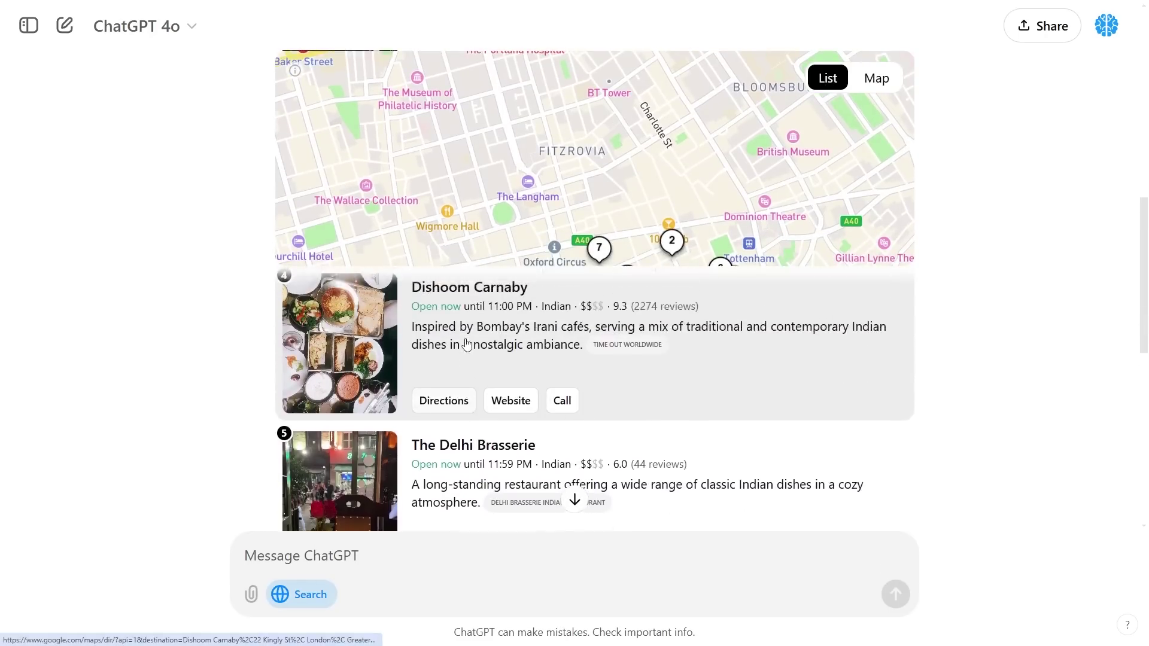
scroll(467, 345, up, 10)
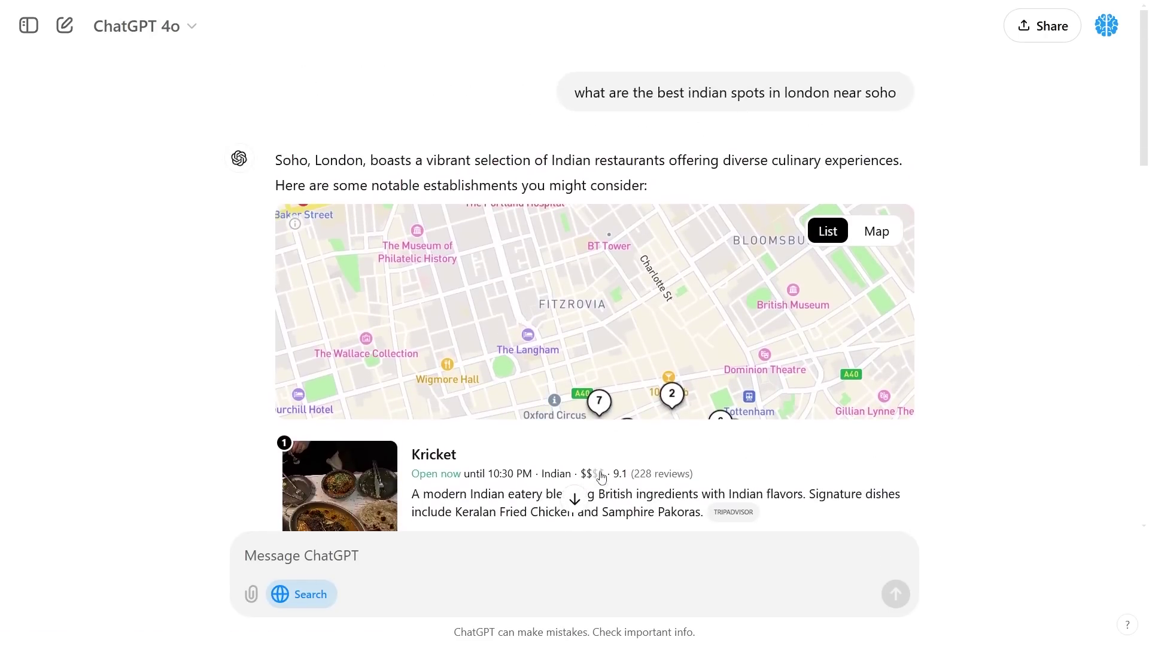
scroll(600, 477, down, 7)
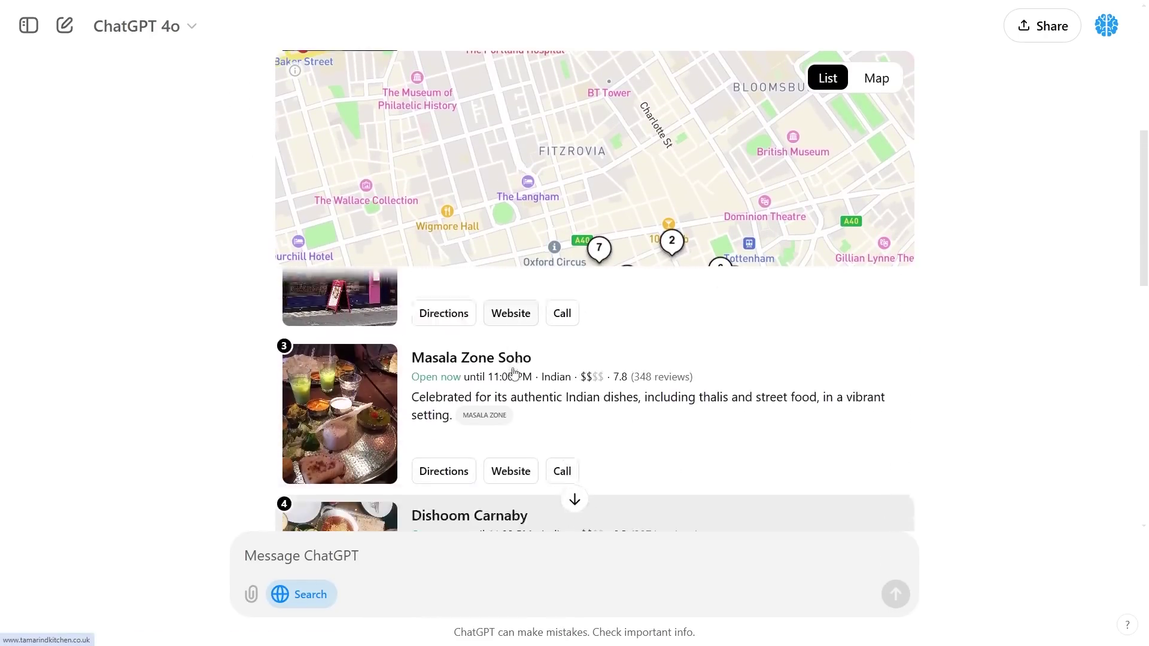
scroll(514, 372, down, 10)
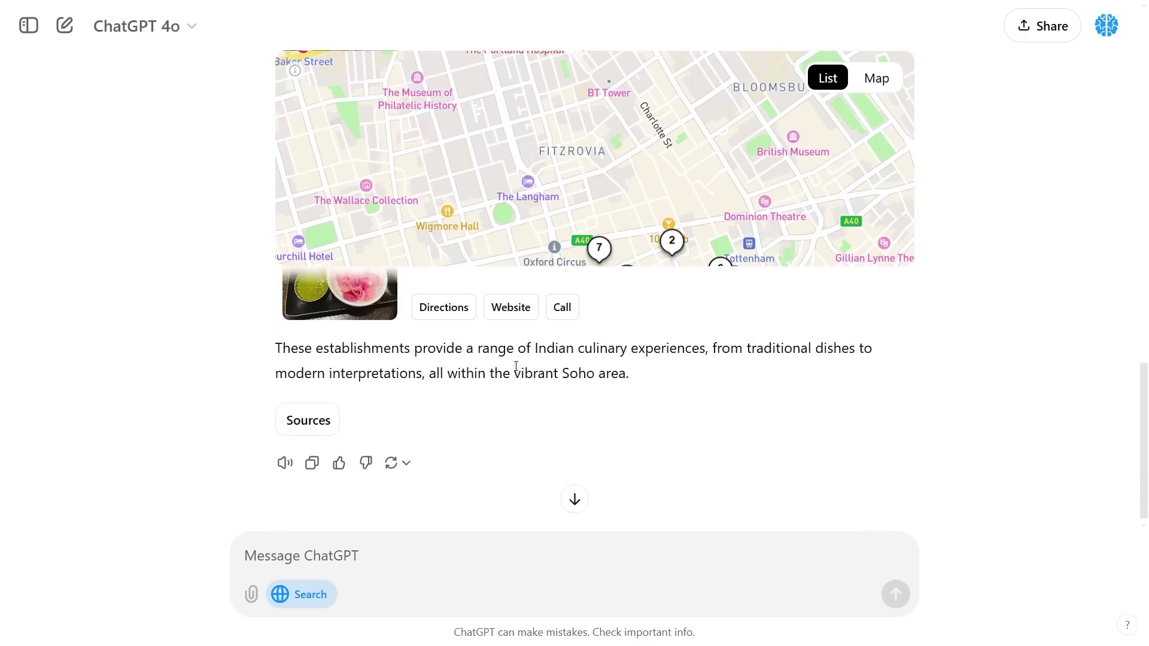
Open the Sources panel to review the web search results behind the answer.
click(308, 420)
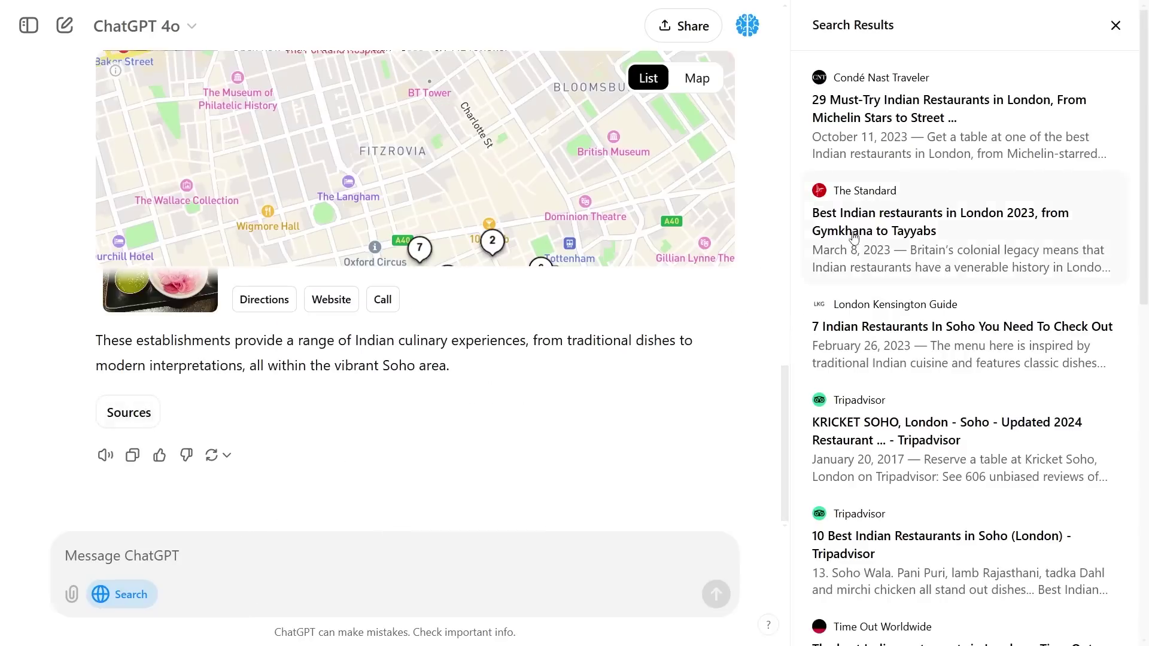
scroll(854, 238, down, 10)
scroll(886, 278, up, 4)
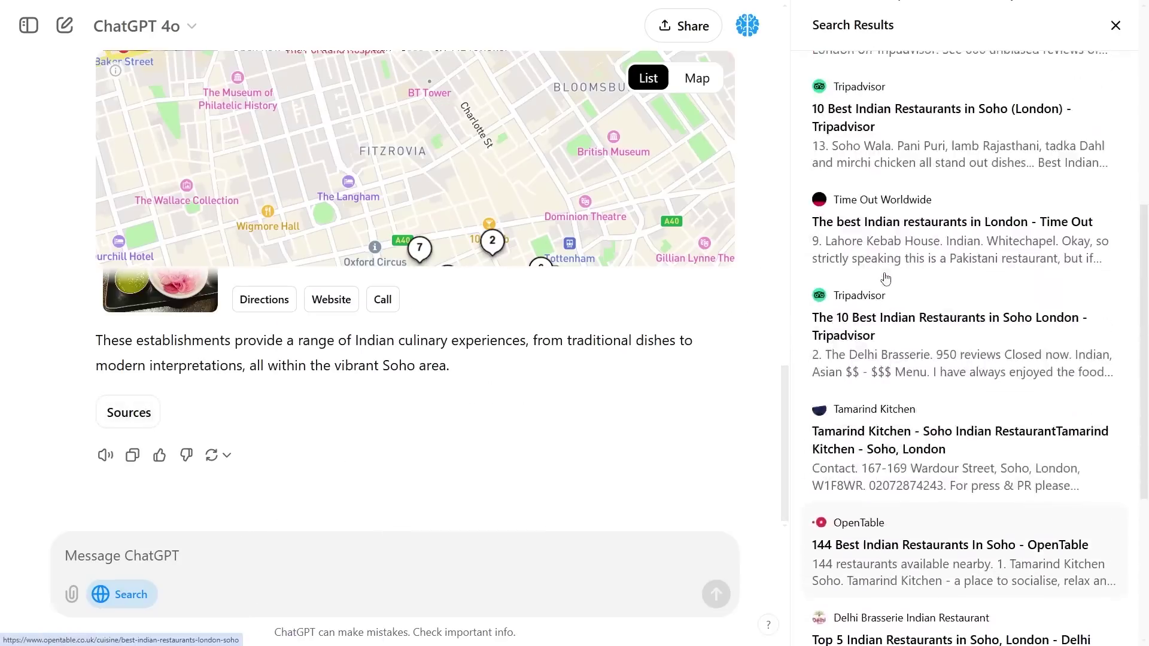
scroll(886, 278, up, 3)
scroll(395, 501, up, 3)
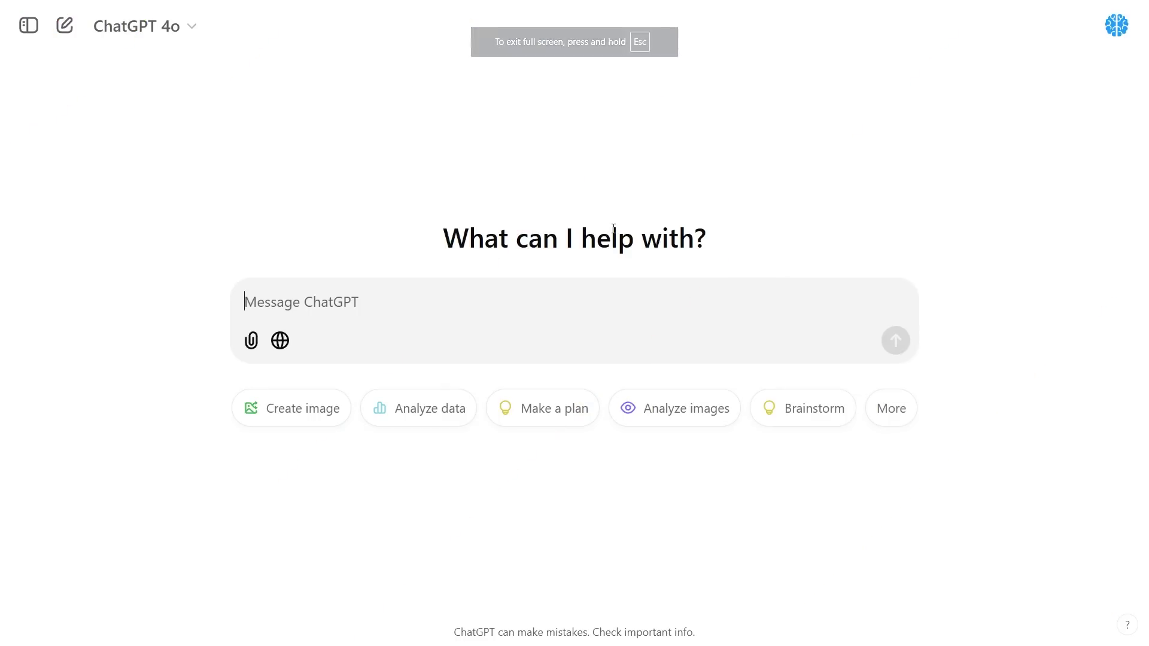
Ask 'What is the weather like in london' today.
text(What )
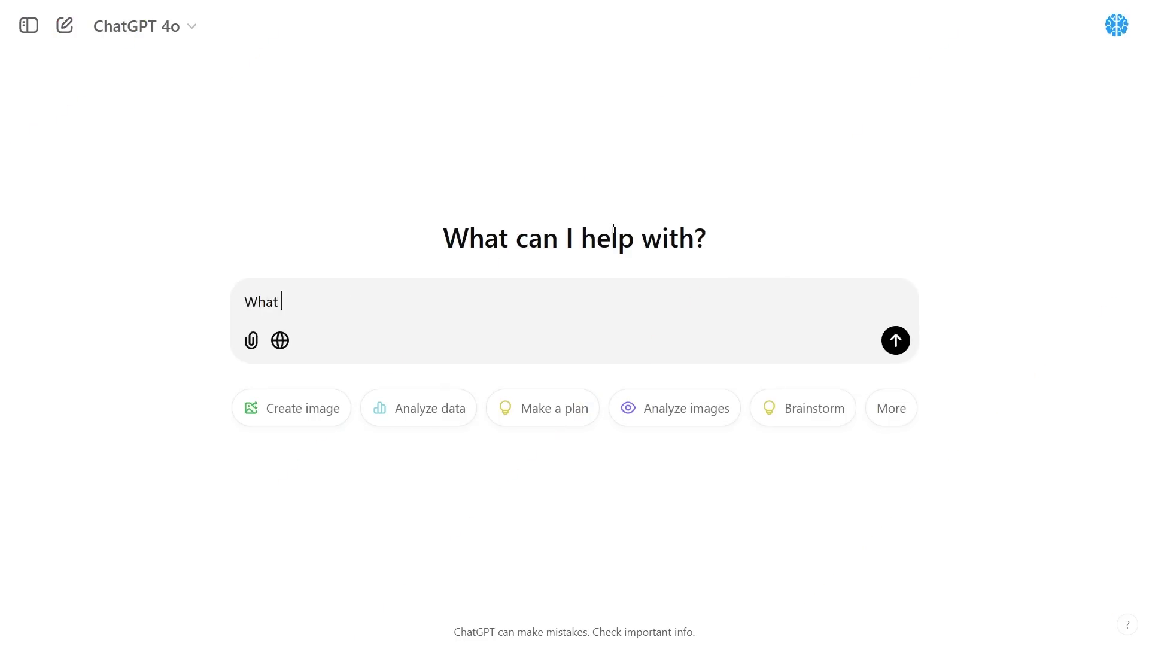
text(is the weather like in london)
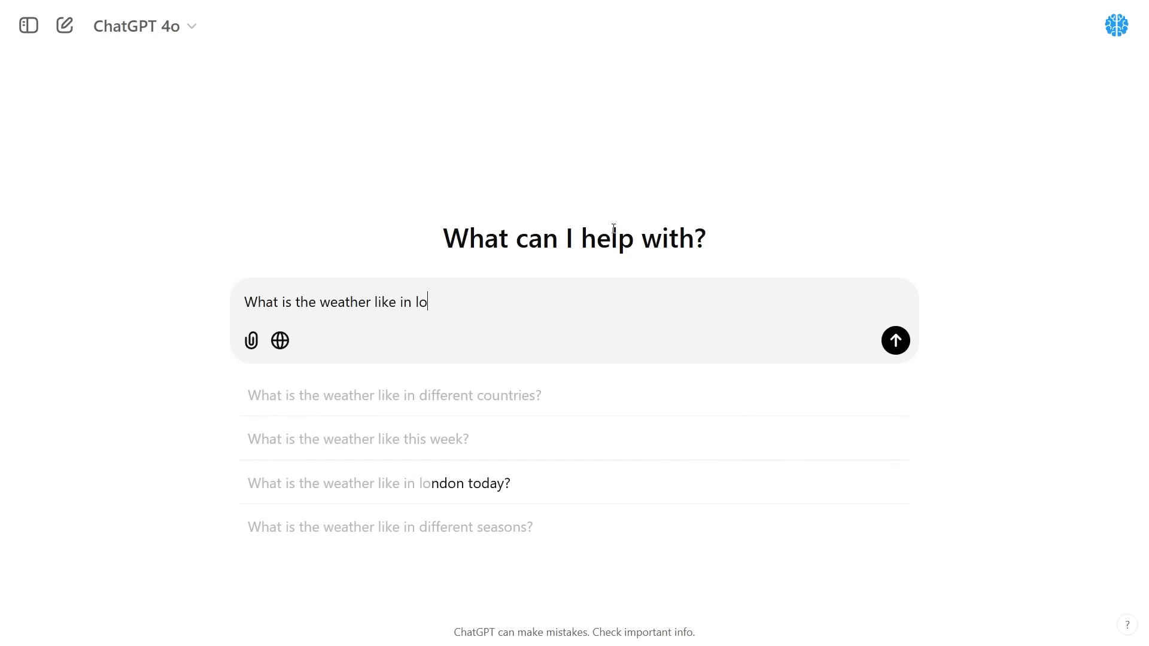
click(443, 489)
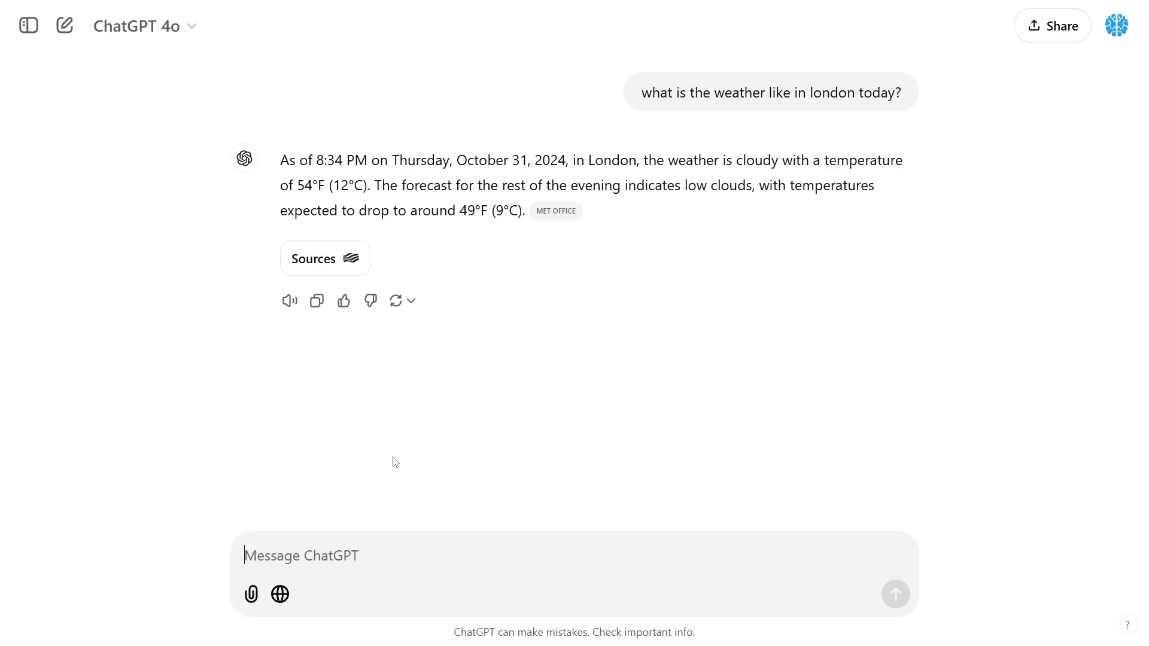
Ask the follow-up 'What about this week?' and read the weekly forecast.
text(What about this week?)
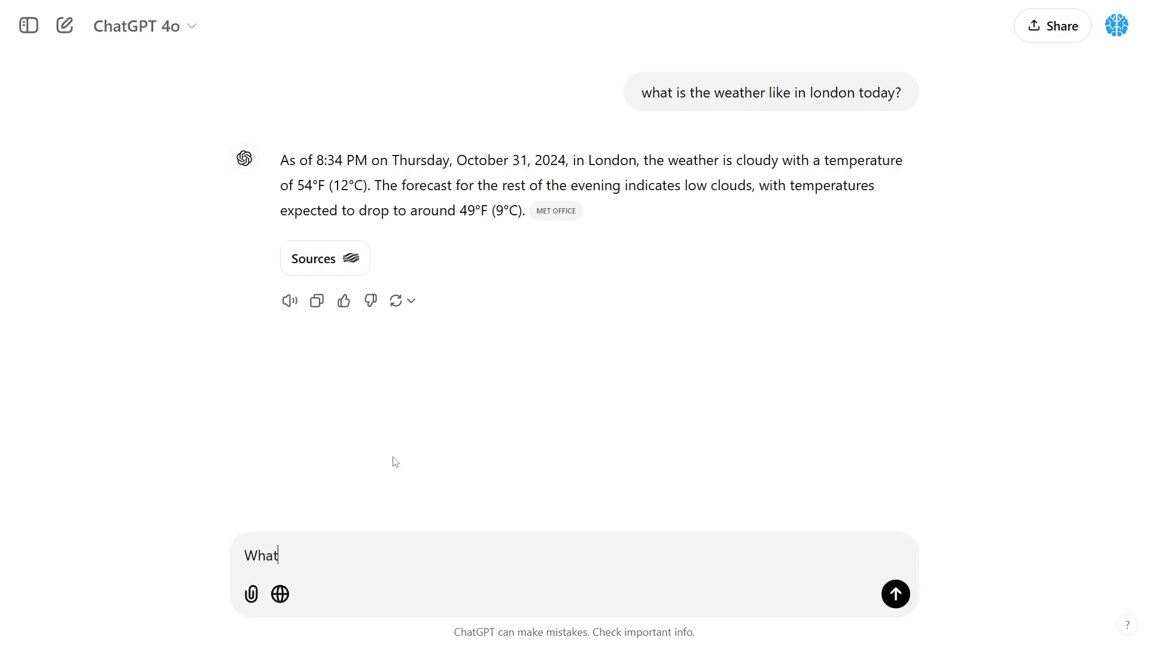
key(Return)
scroll(539, 407, up, 2)
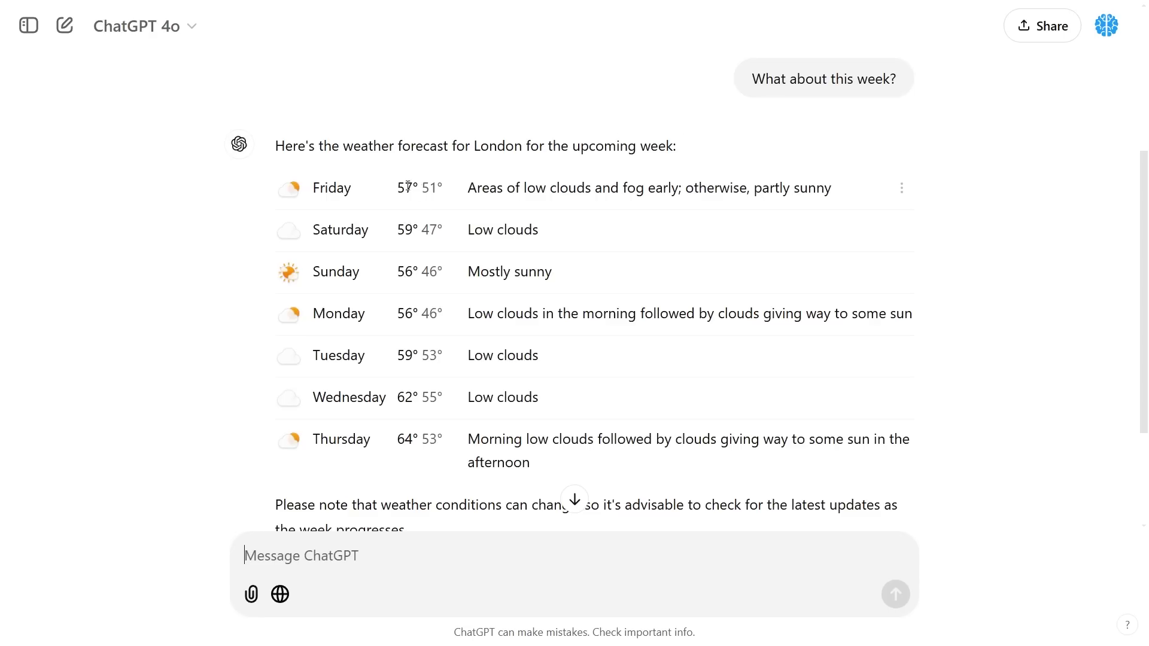
scroll(448, 216, down, 1)
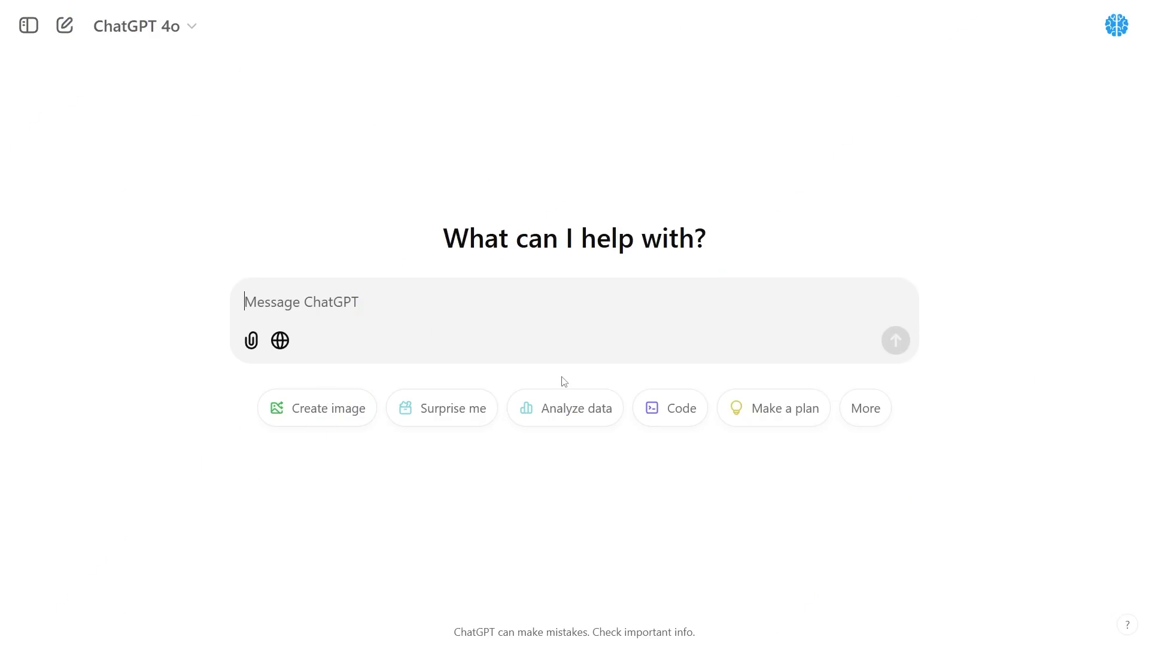
Ask 'What is the latest price of Nvidia' and read the $132.76 stock chart.
text(What is the latest price of Nvidia)
key(Return)
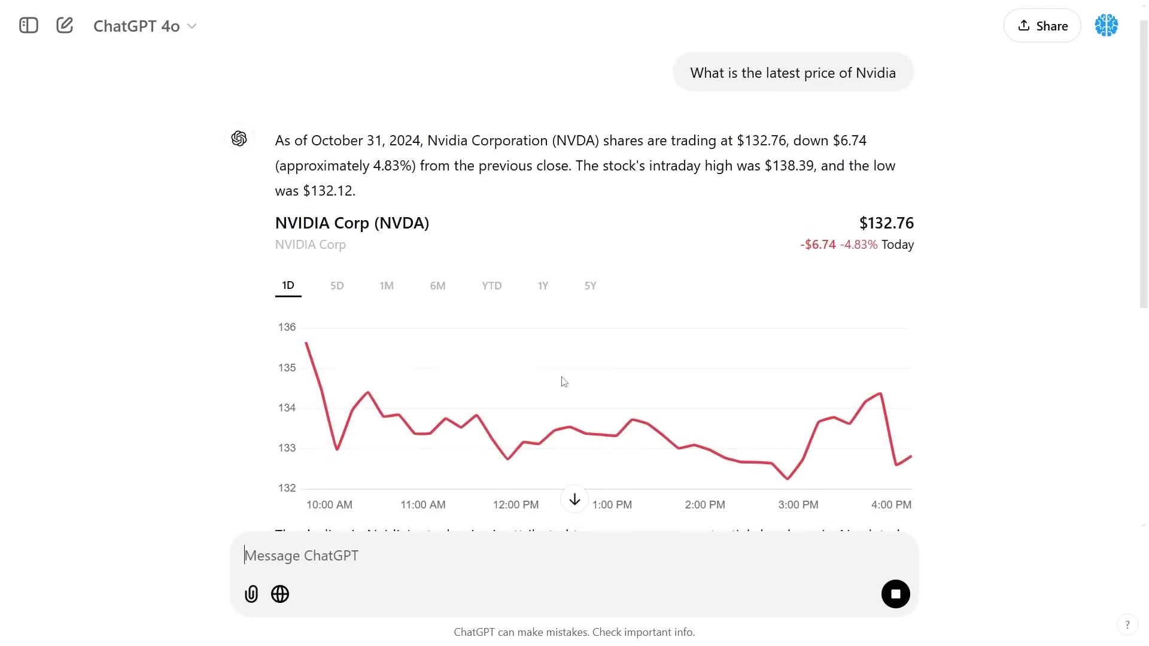
mouse_move(567, 382)
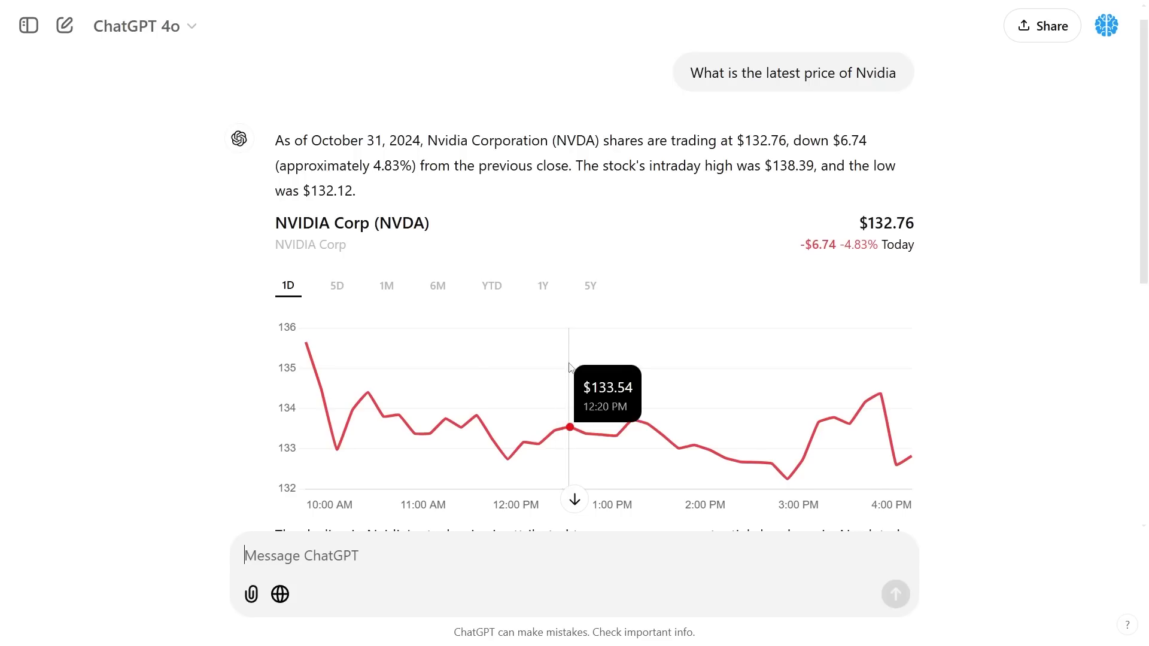
scroll(599, 347, down, 1)
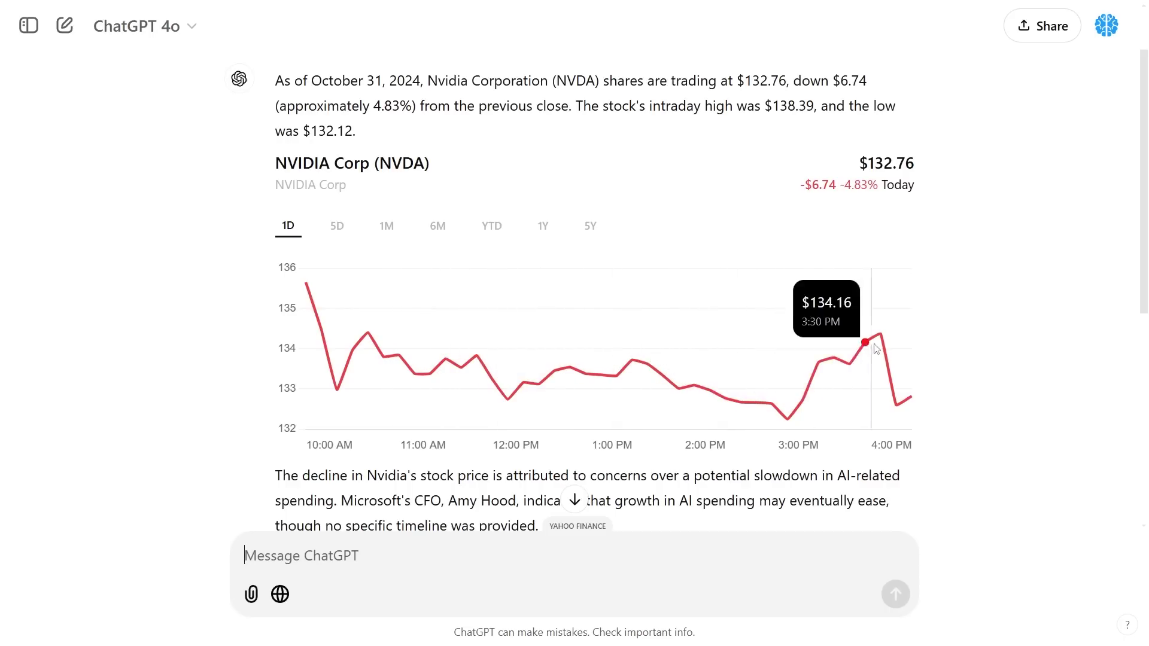
Cycle the NVDA chart through 5D, 1M, 6M, YTD, 1Y and back to 1M.
click(338, 226)
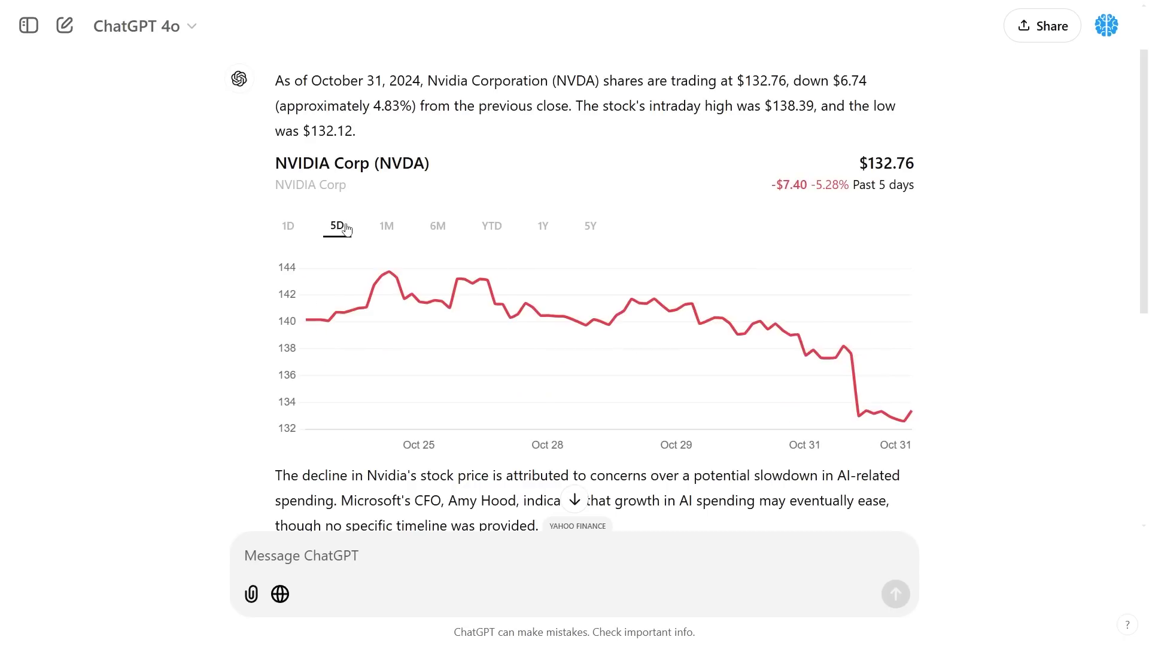
click(387, 230)
click(438, 230)
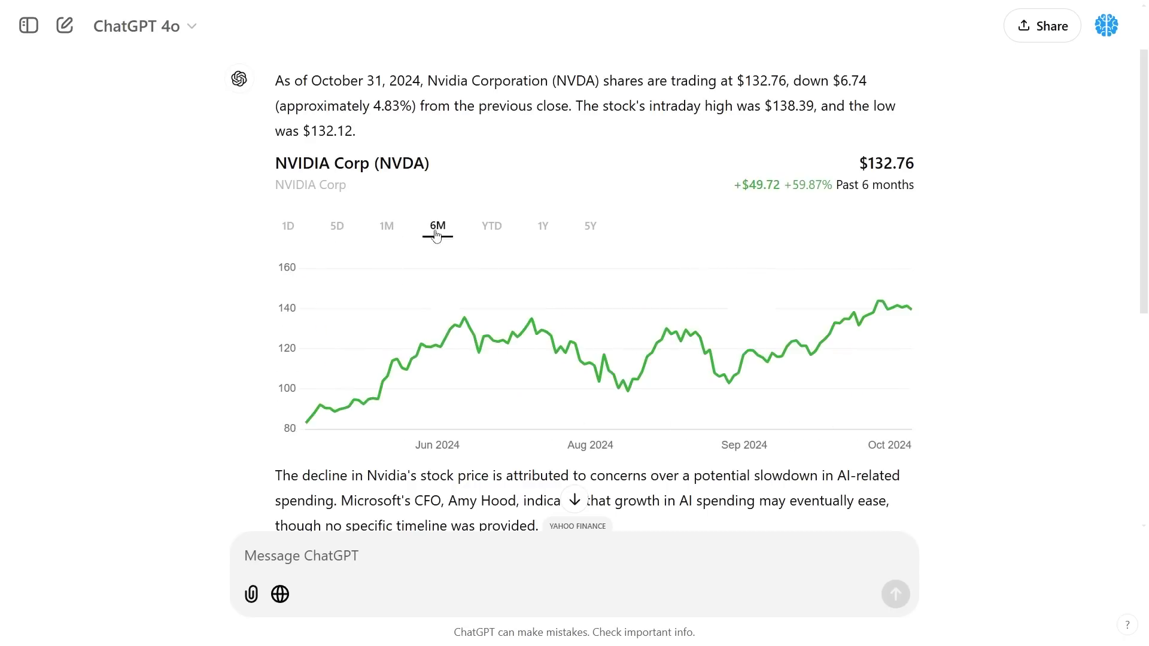
click(492, 230)
click(543, 230)
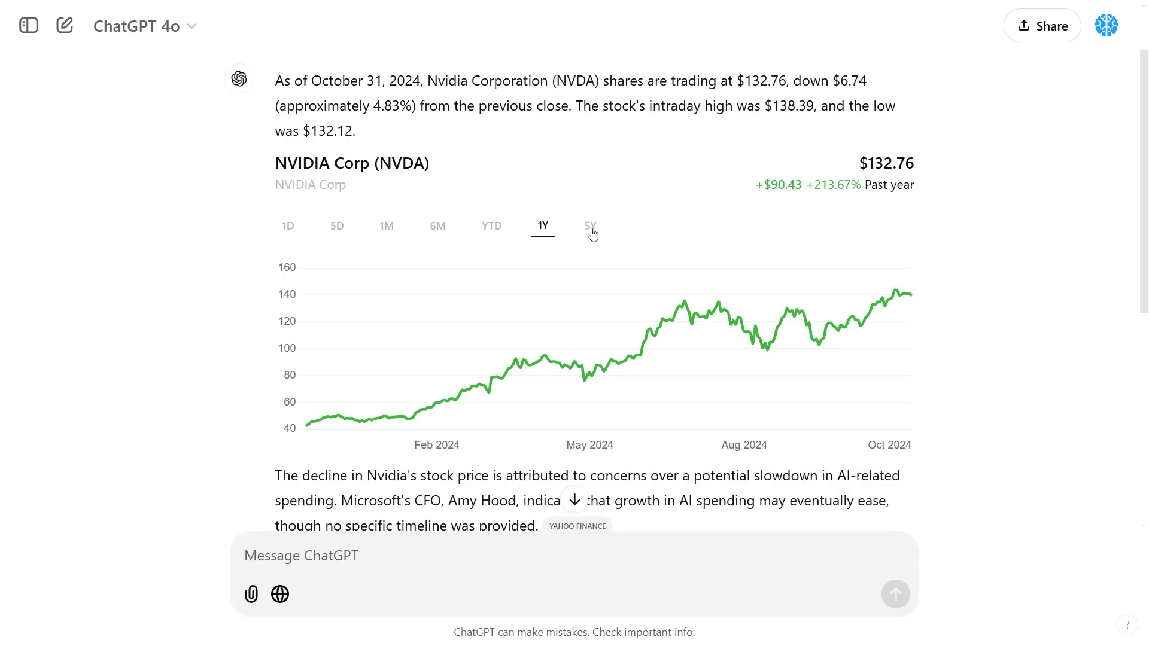
click(387, 226)
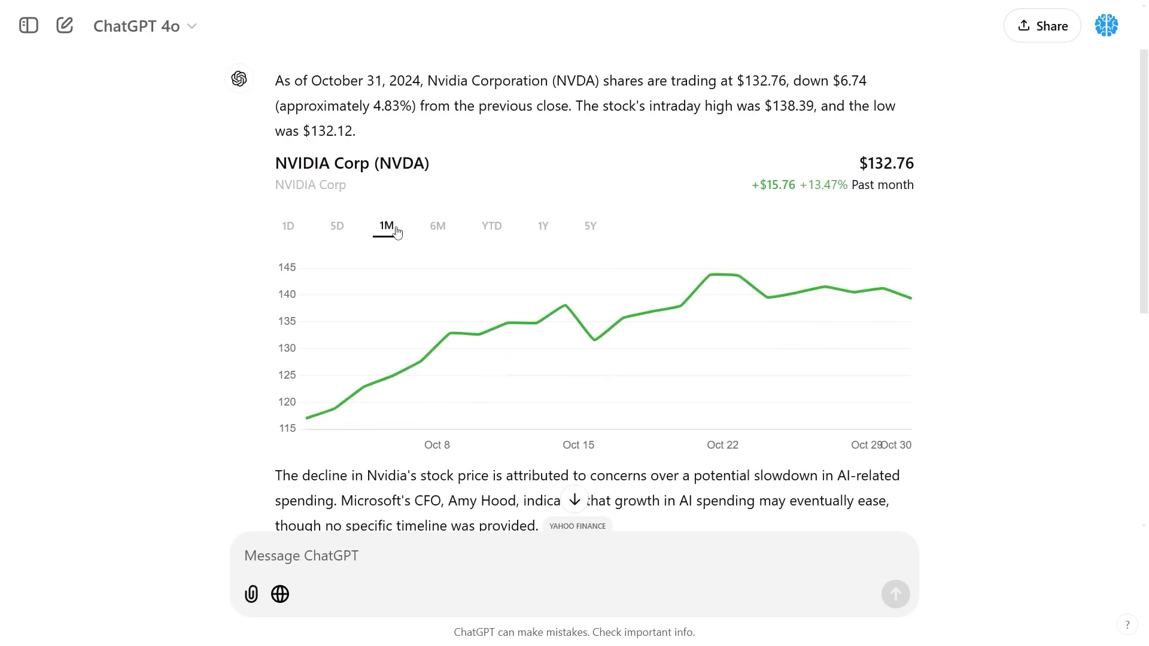
Set the Nvidia chart back to YTD and scroll down to the Sources.
drag(806, 186, 910, 180)
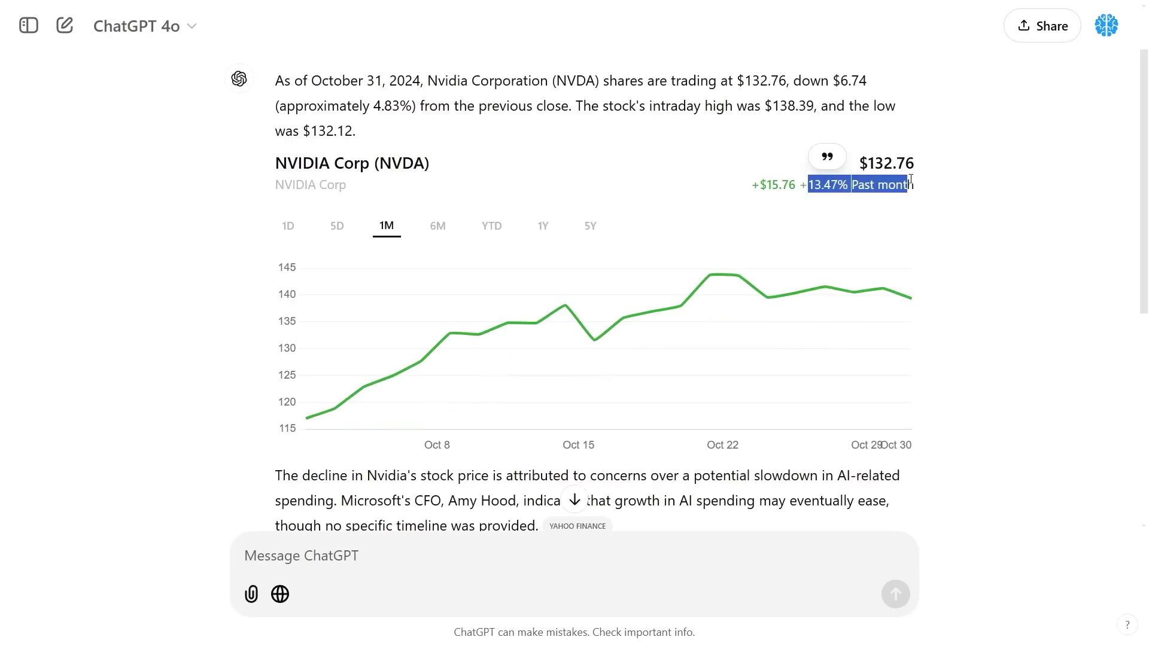
click(795, 181)
click(492, 226)
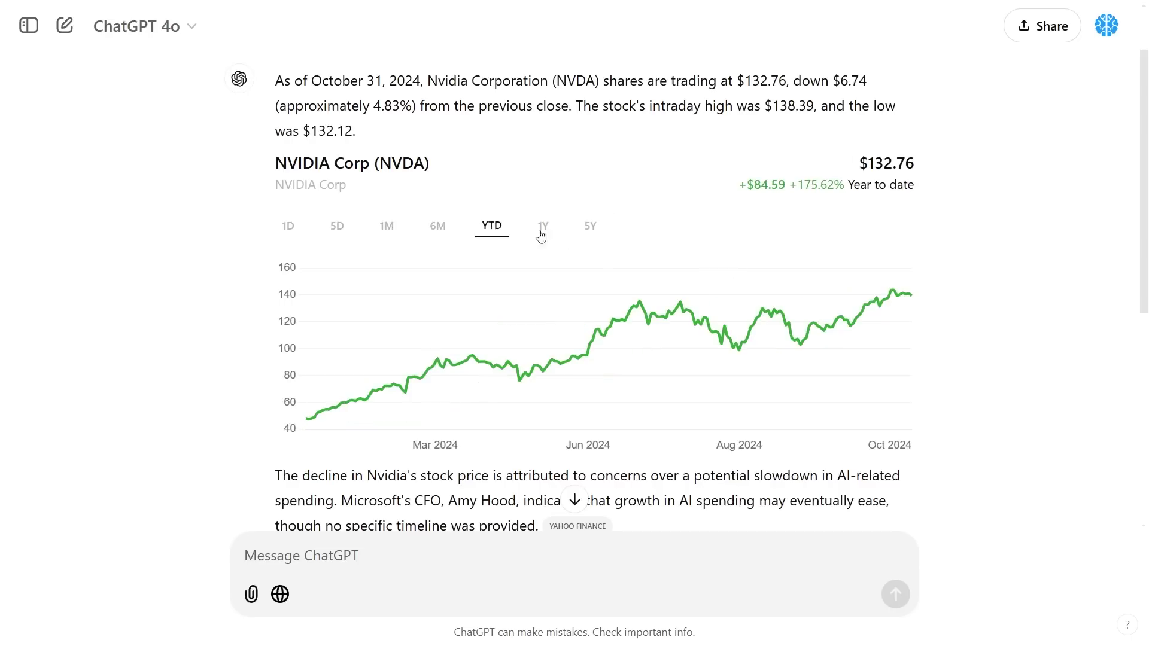
scroll(578, 246, down, 2)
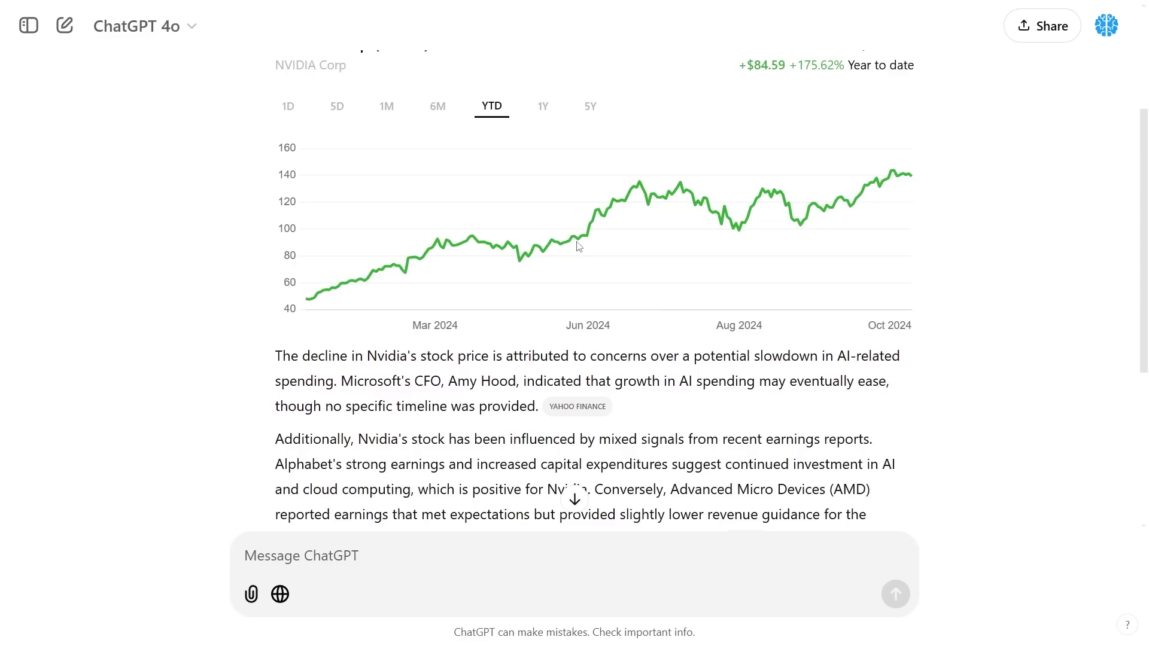
scroll(579, 251, down, 3)
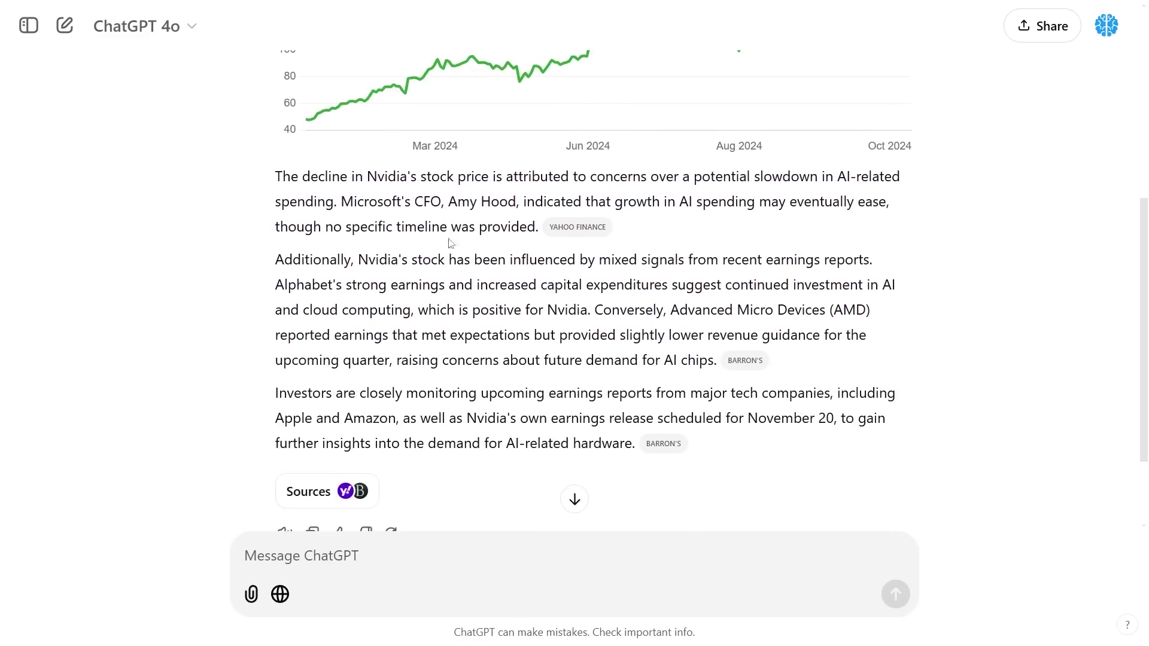
Quote the 'Additionally…' mixed-earnings sentence in a reply, then dismiss it.
drag(279, 265, 900, 260)
click(295, 232)
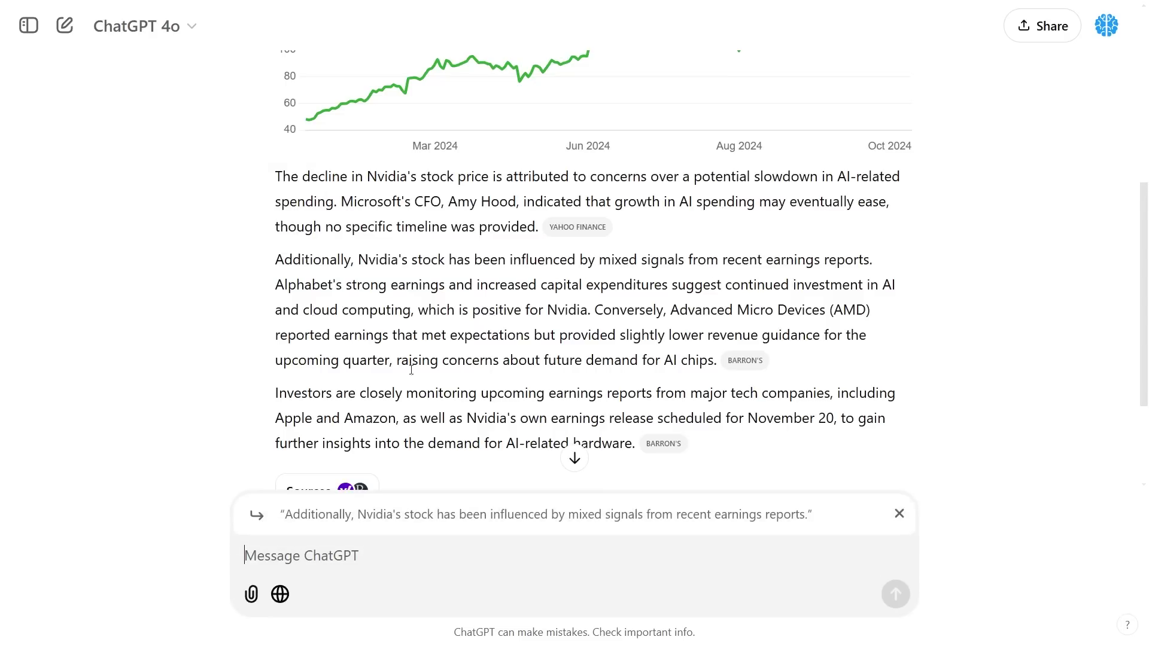
click(898, 513)
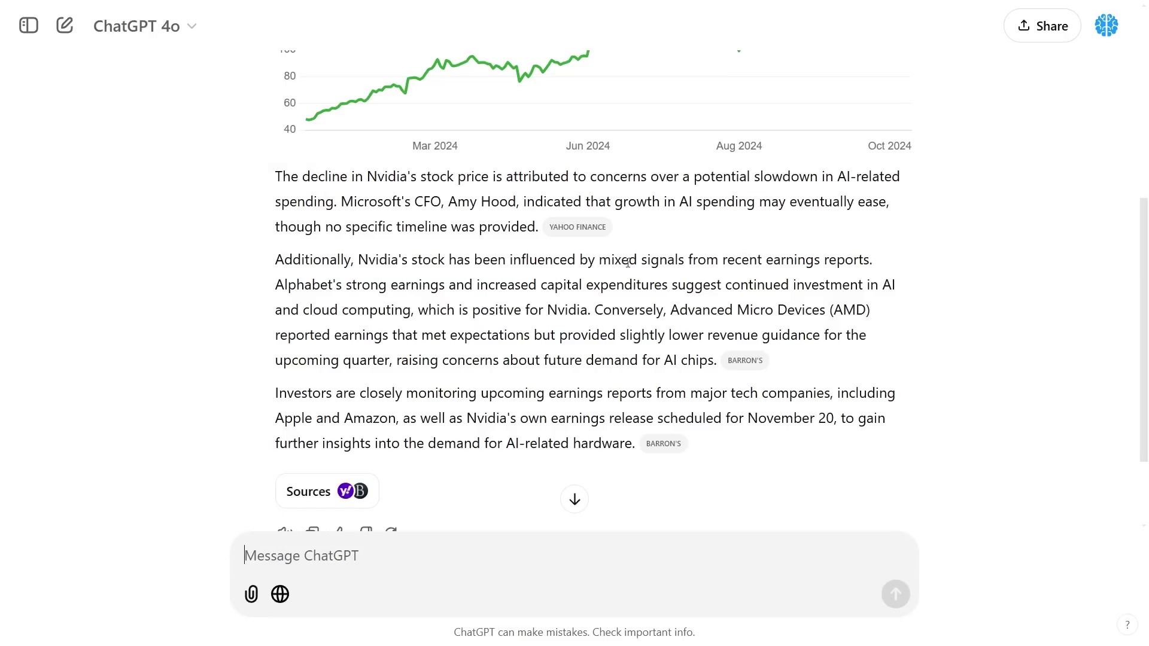
Quote the sentence again, ask 'What do you mean why would this happen?', and read the answer.
drag(277, 264, 870, 266)
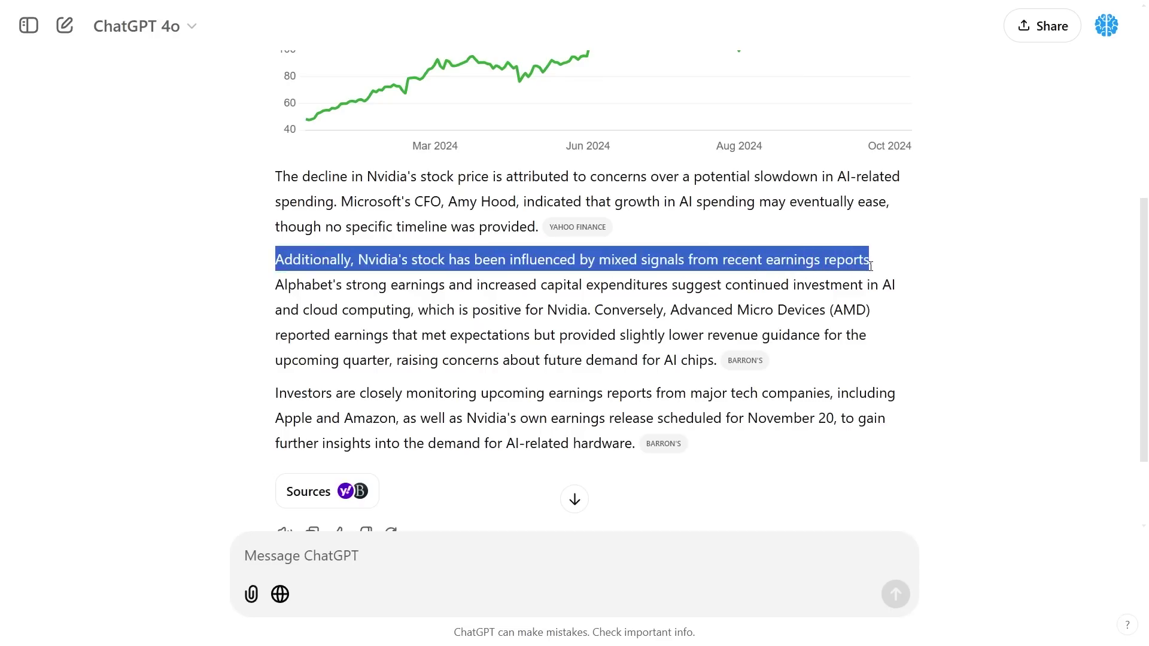
click(293, 229)
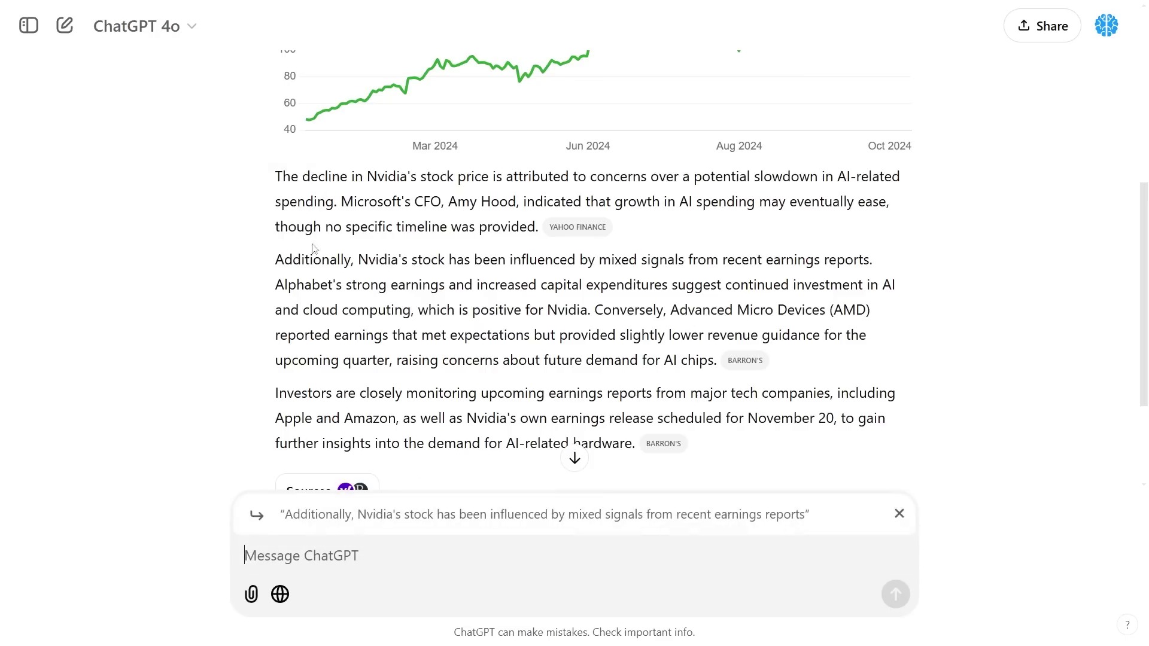
text(What do y)
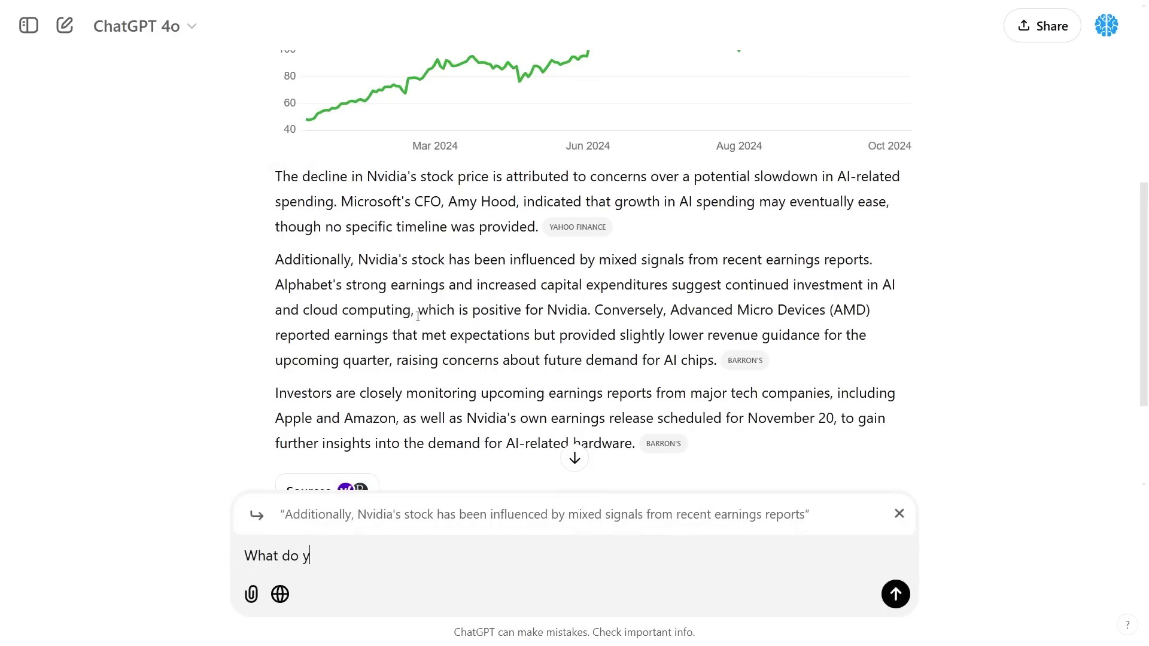
text(ou mean why wo)
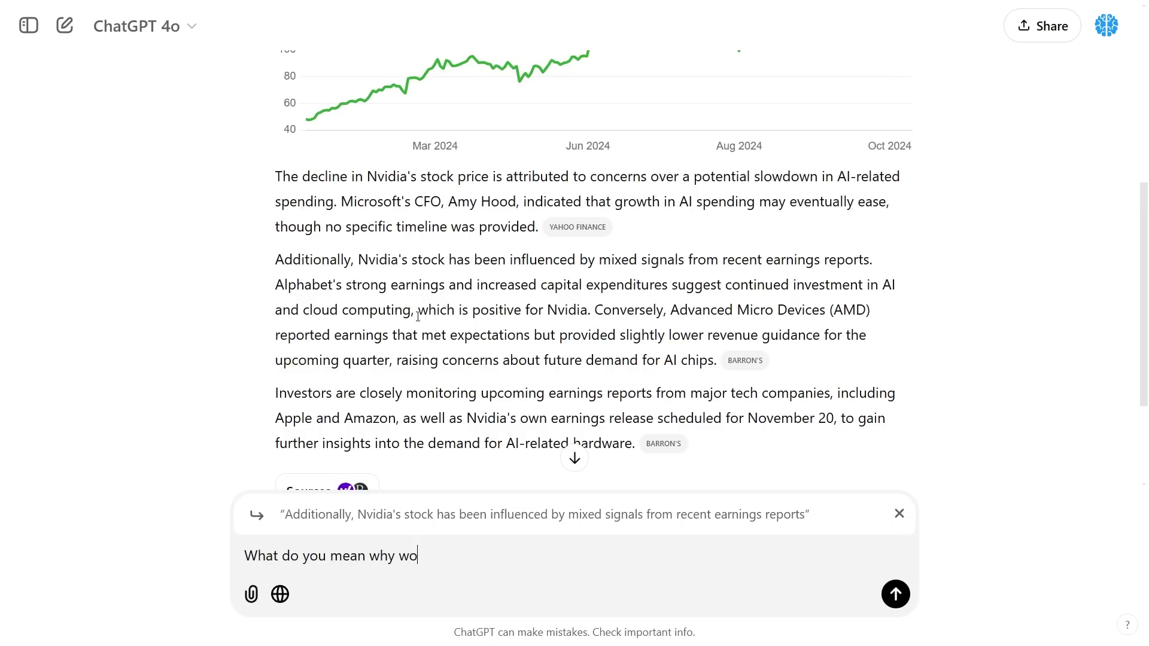
text(uld this happen?)
key(Return)
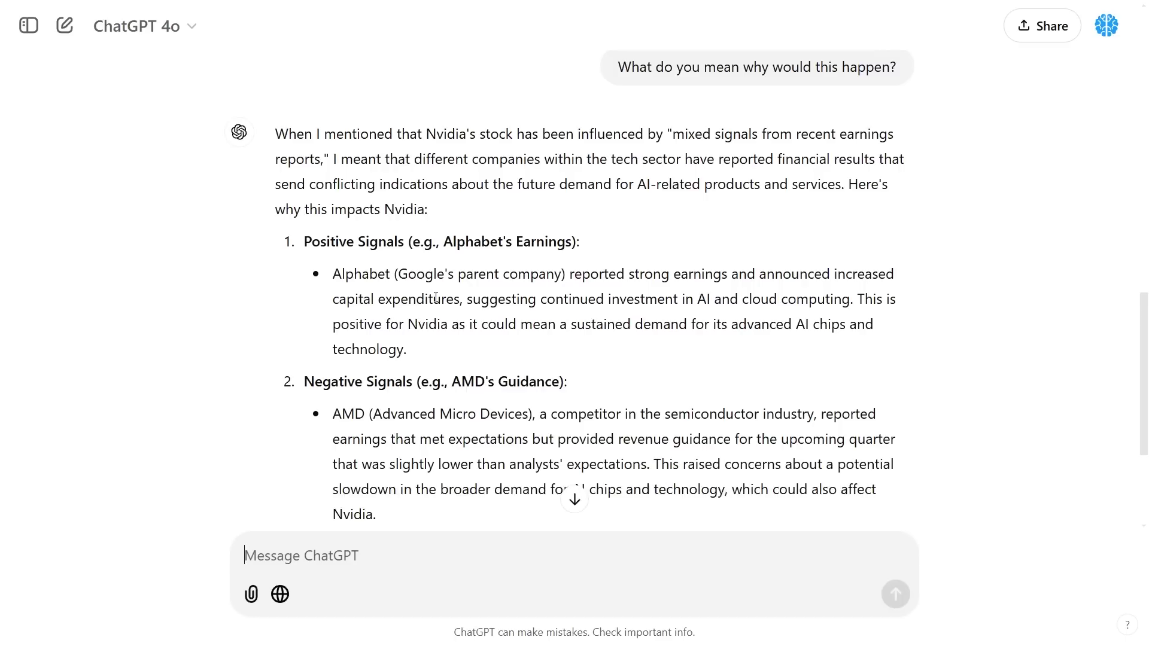
scroll(446, 281, down, 3)
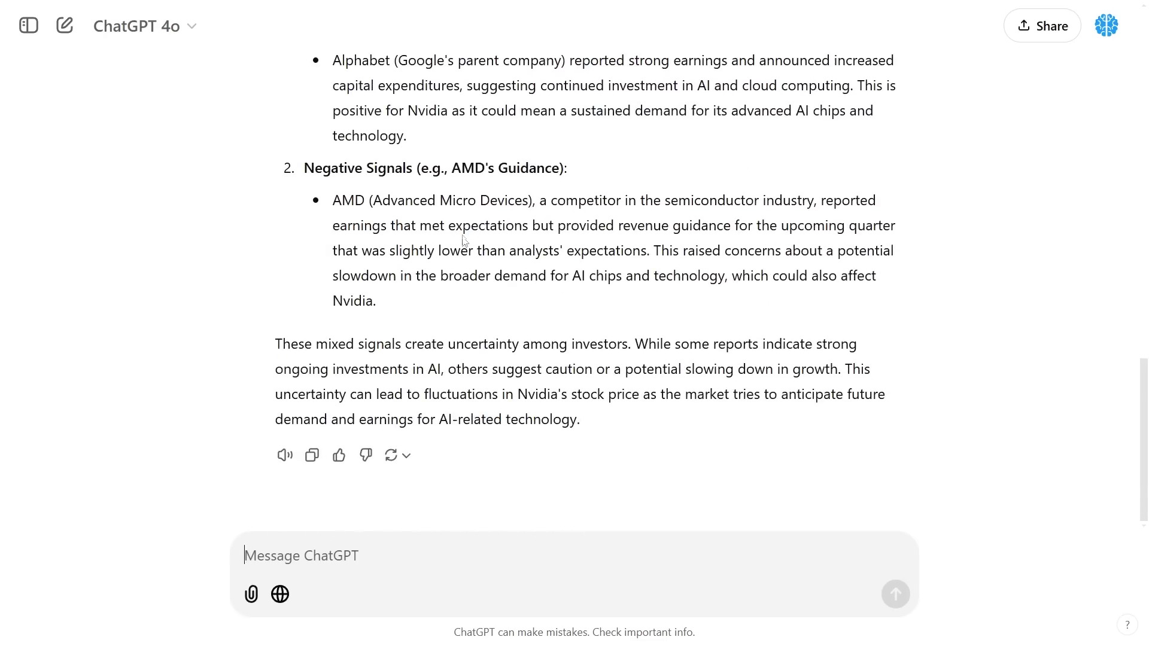
scroll(464, 240, up, 15)
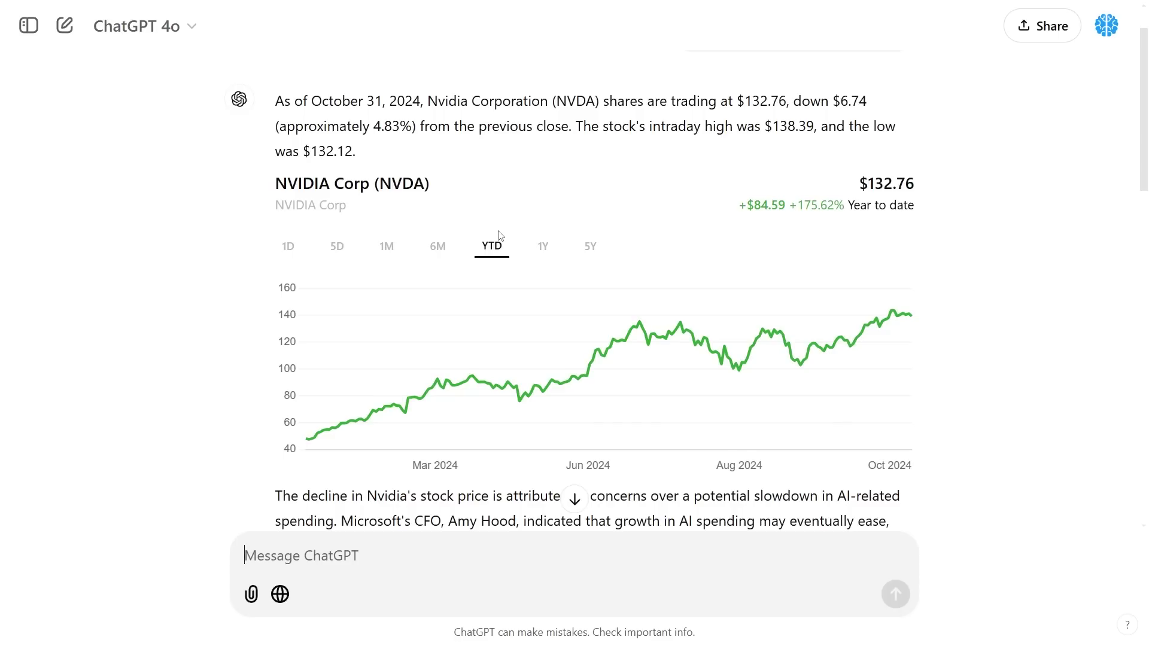
scroll(500, 235, up, 1)
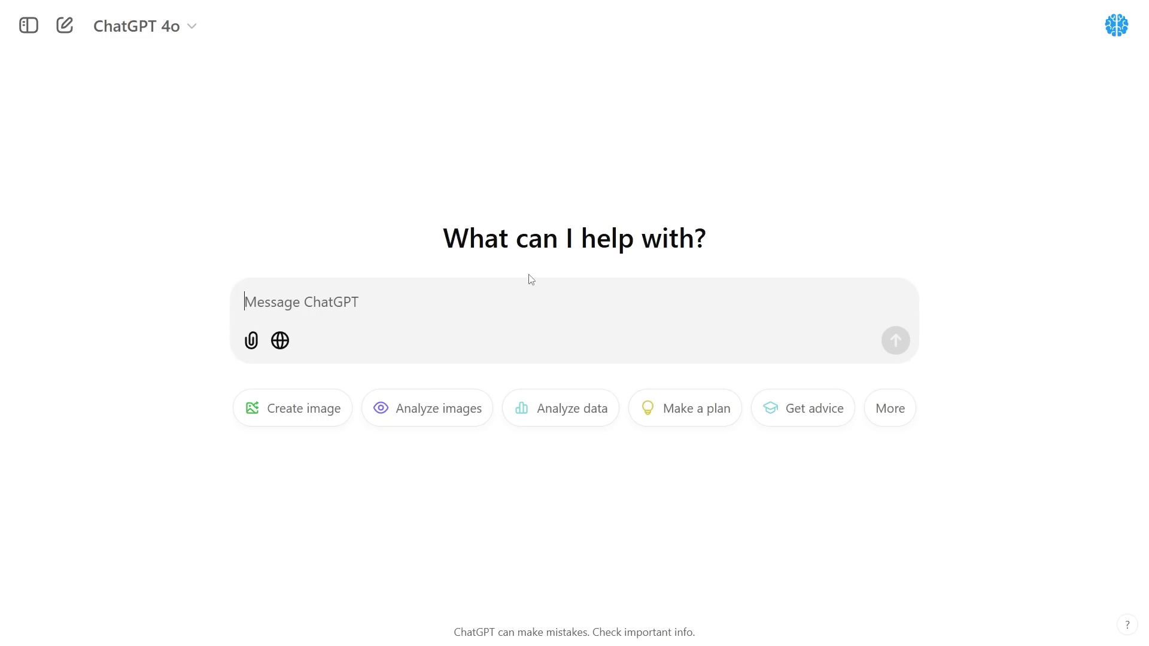
Paste and send the prepared chip stocks question, then scroll through the October 31 list.
text(Give me all recent chip stocks that moved today)
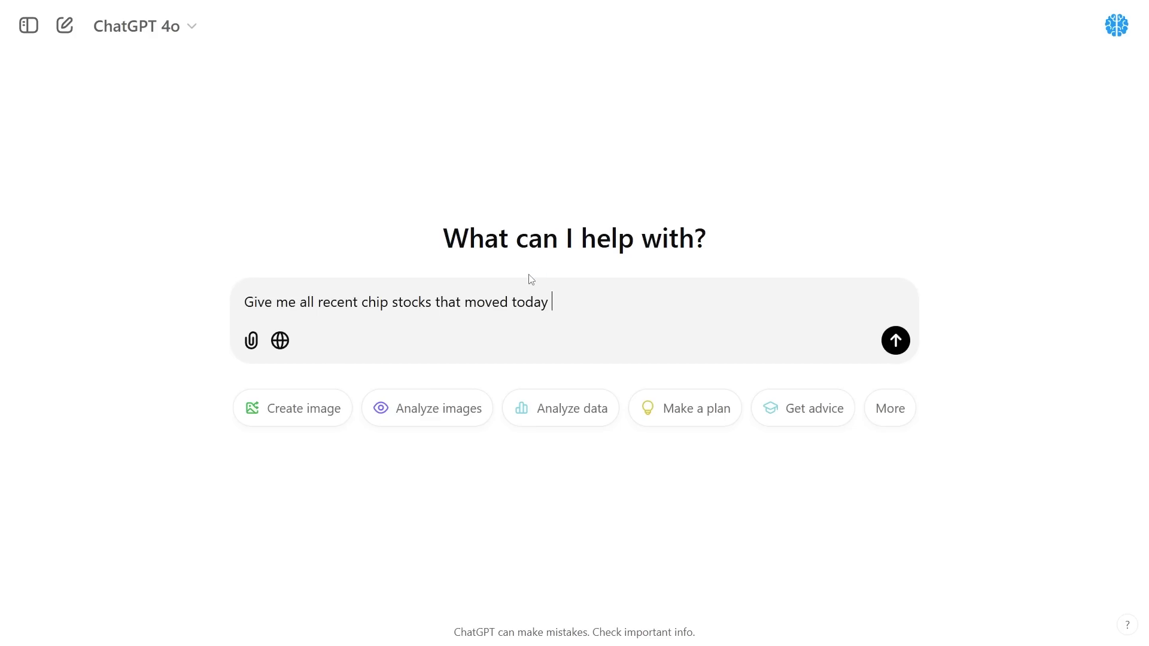
click(896, 340)
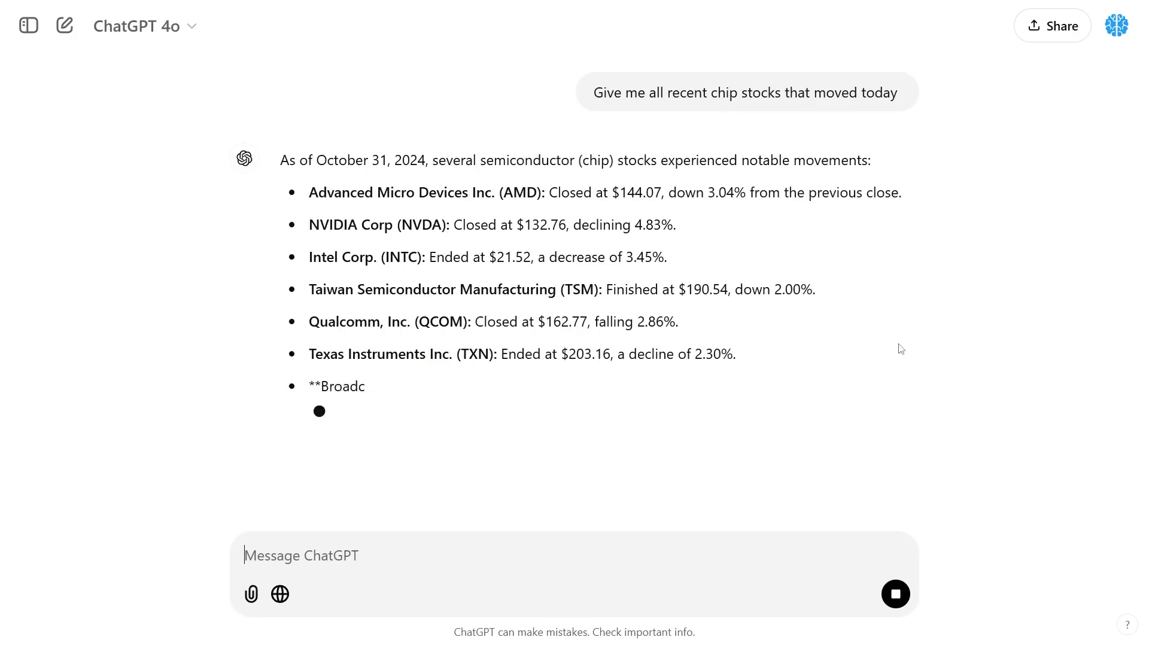
scroll(853, 346, down, 2)
scroll(853, 346, down, 5)
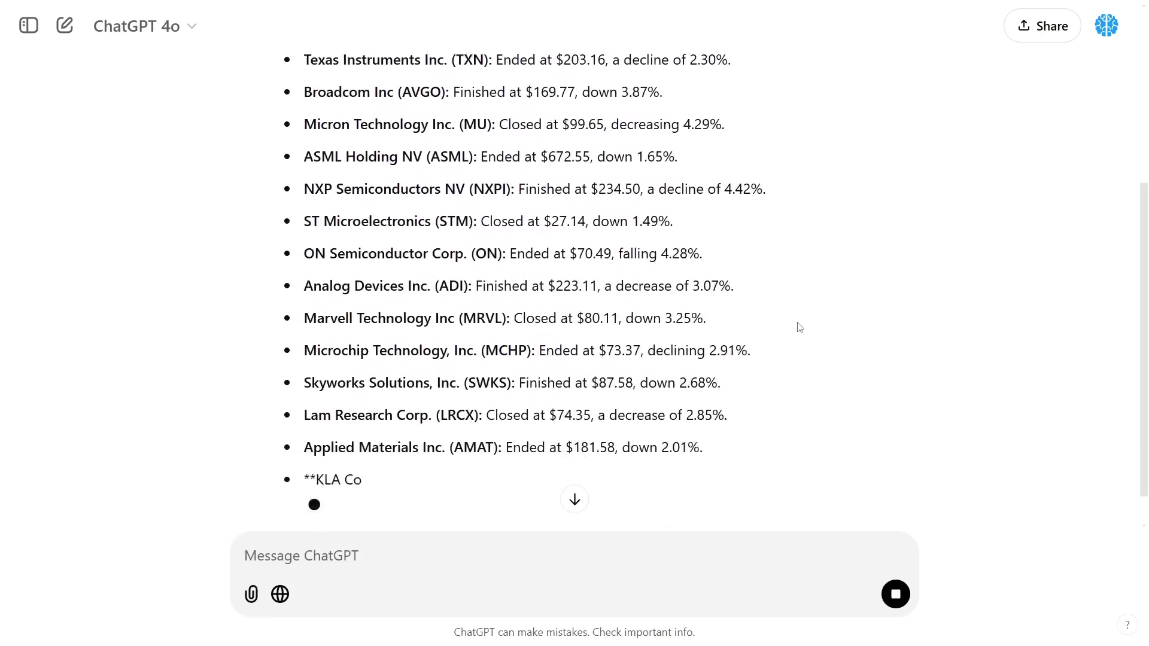
Ask ChatGPT to put the chip stock list into a table, then scroll through it.
click(393, 569)
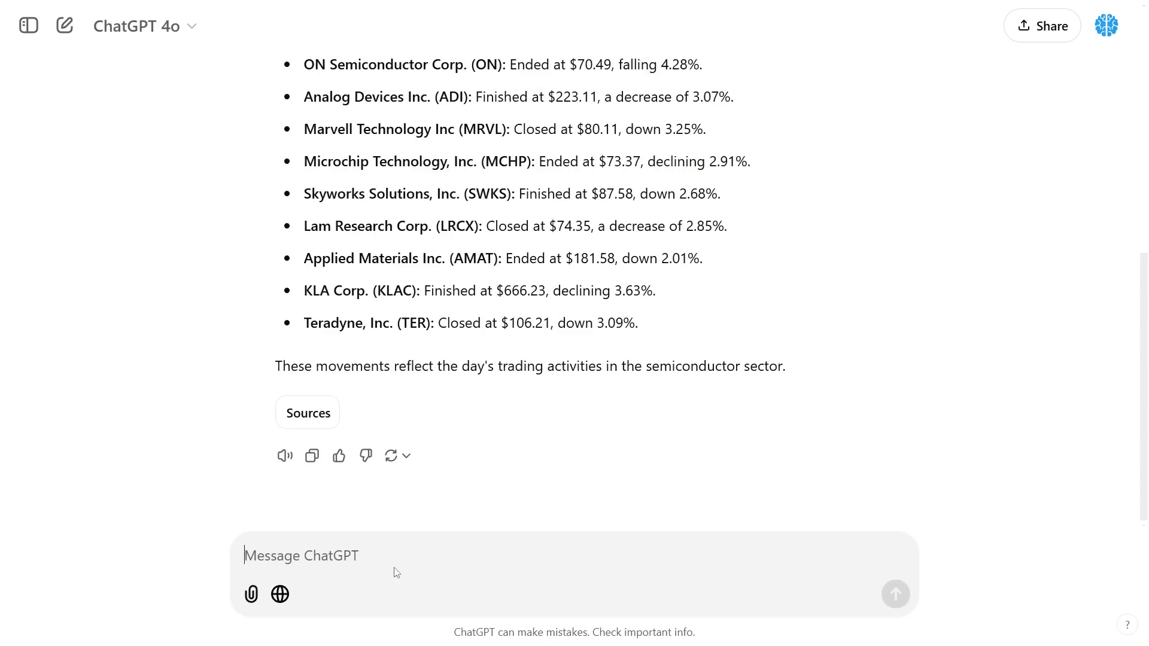
text(Put the)
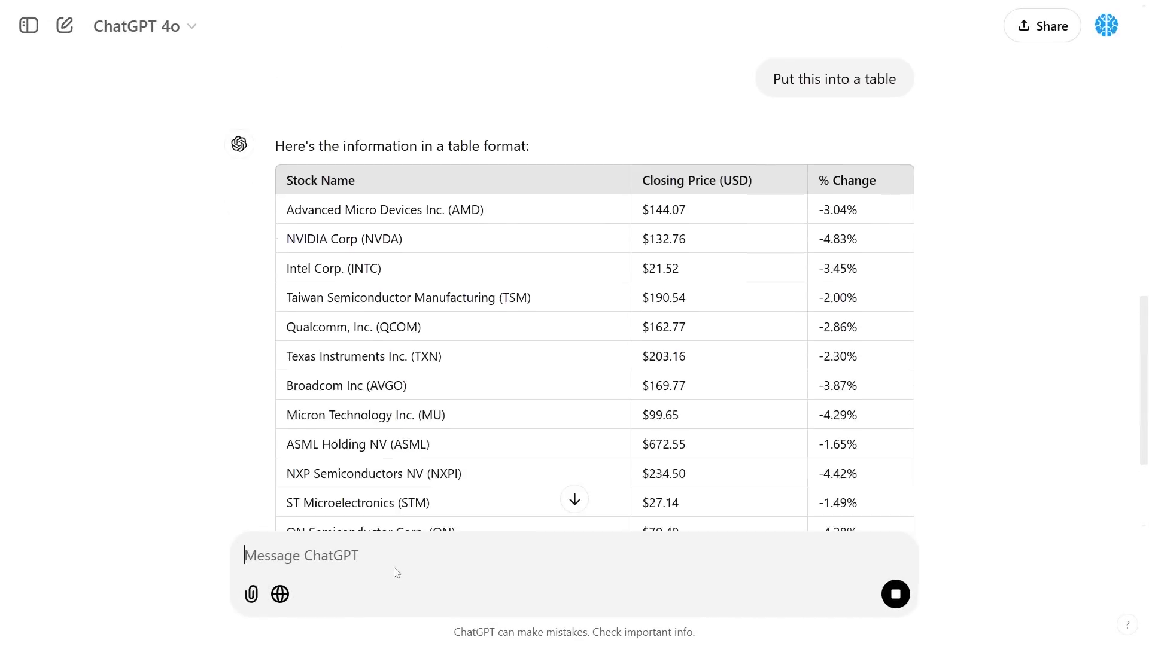
scroll(415, 458, down, 1)
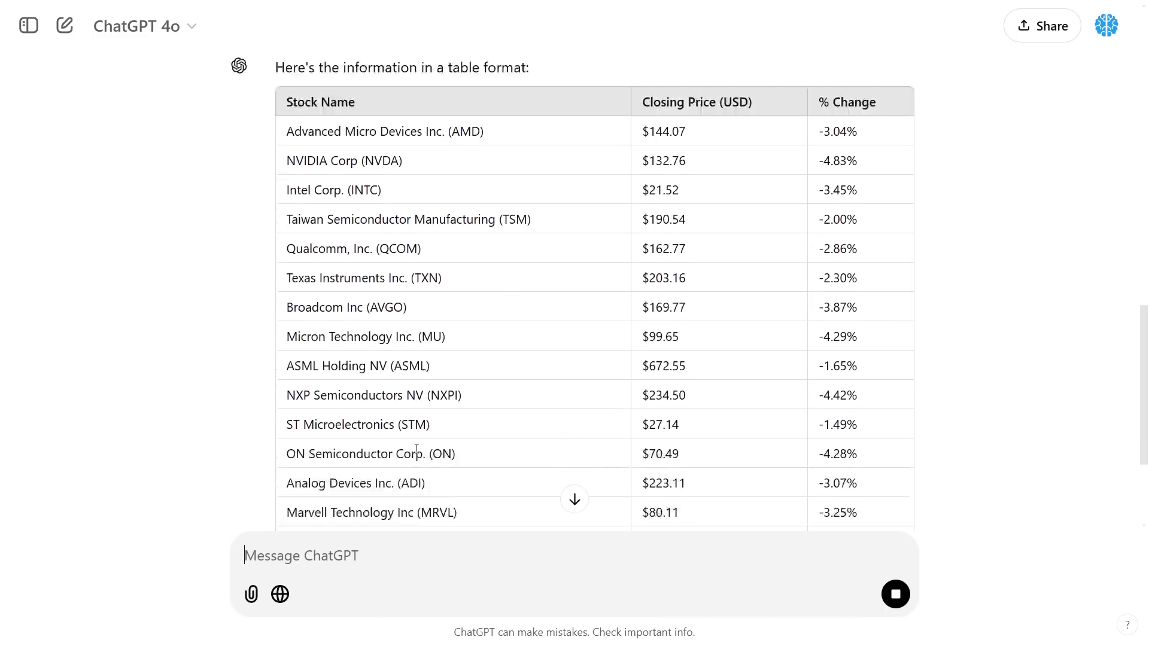
scroll(601, 389, up, 2)
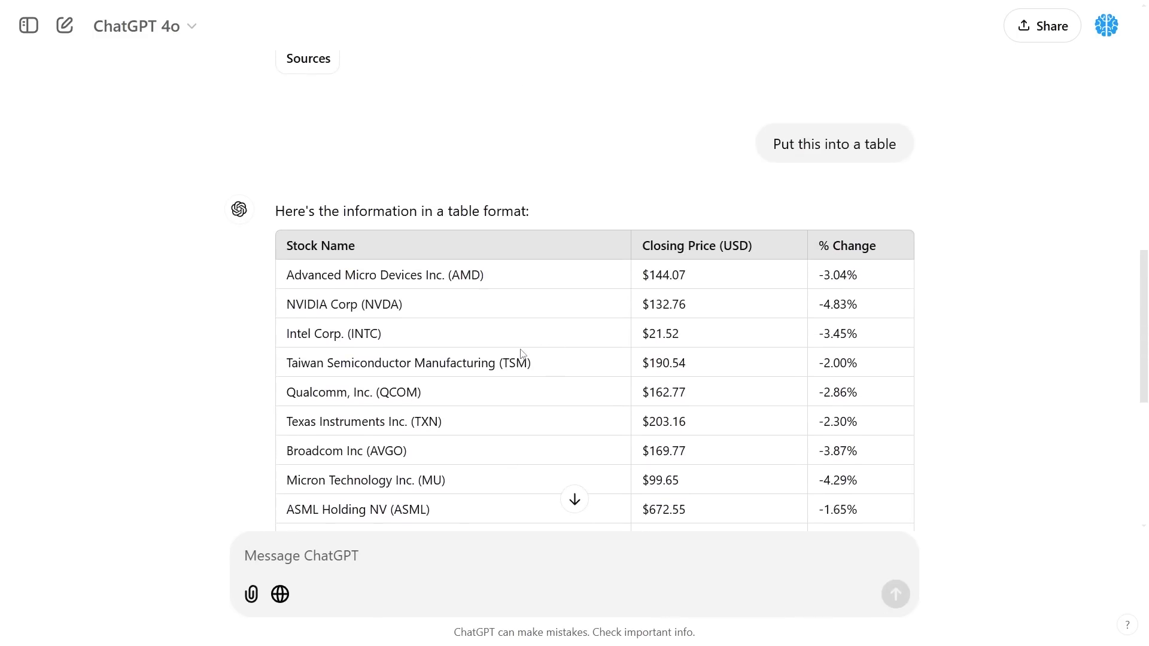
scroll(543, 306, down, 7)
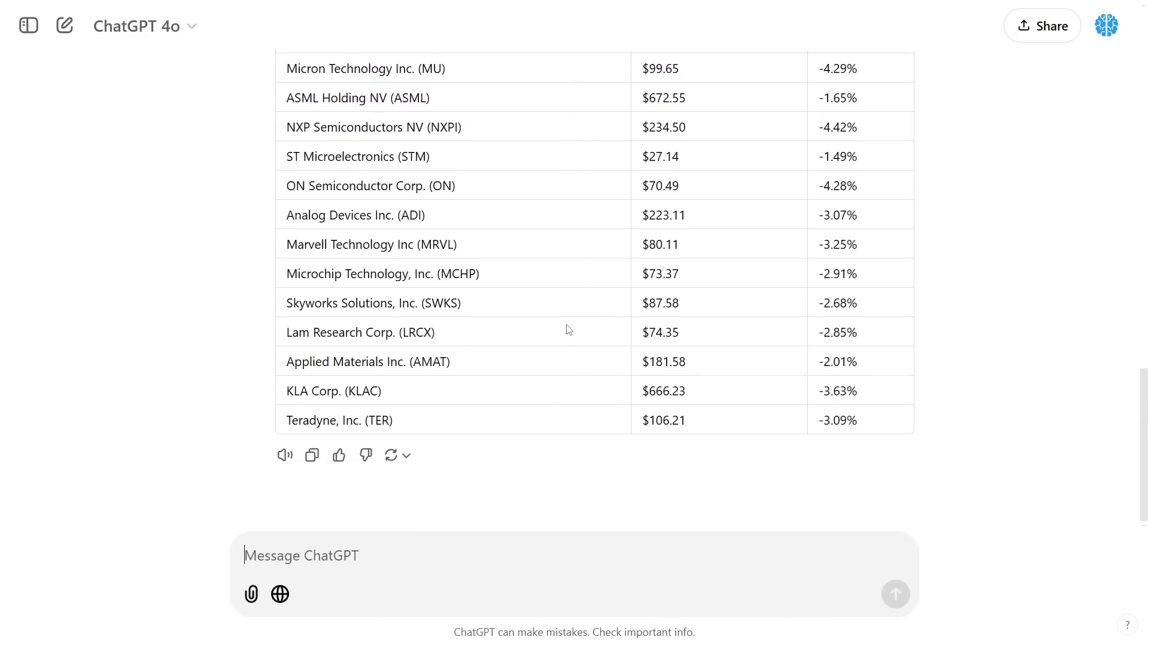
scroll(566, 331, up, 5)
scroll(528, 315, up, 3)
scroll(605, 341, down, 7)
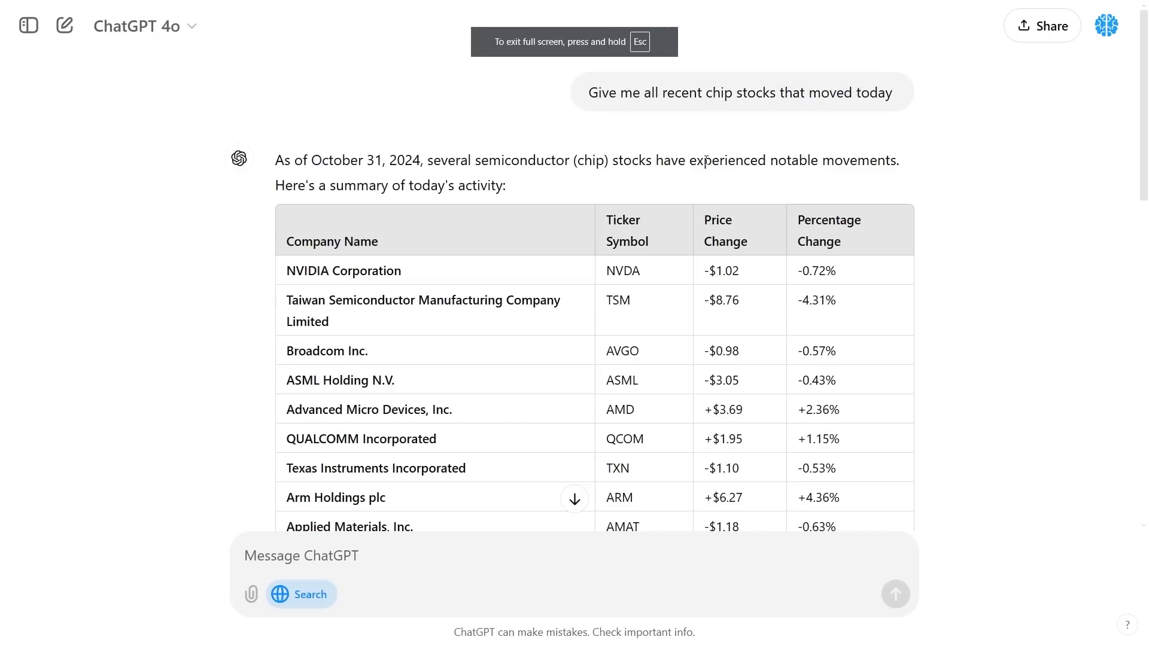
Scroll through the mixed chip-stock table showing Arm +4.36% and AMD +2.36%, then back up.
scroll(708, 174, down, 12)
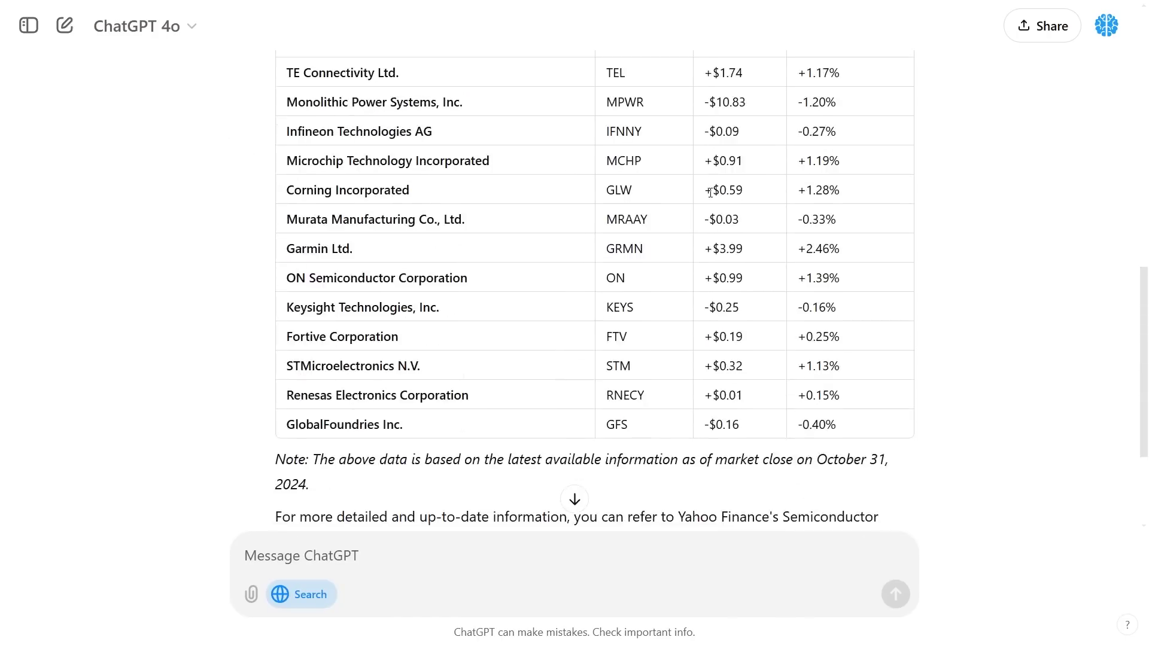
scroll(710, 188, down, 2)
scroll(536, 234, up, 7)
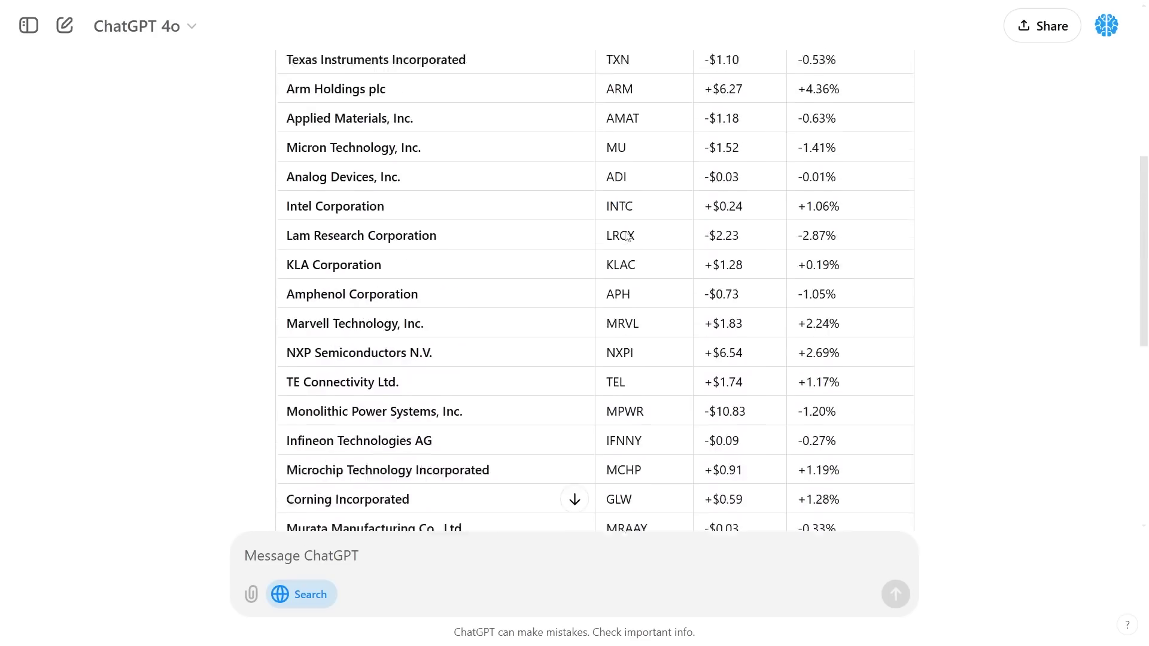
scroll(626, 237, up, 7)
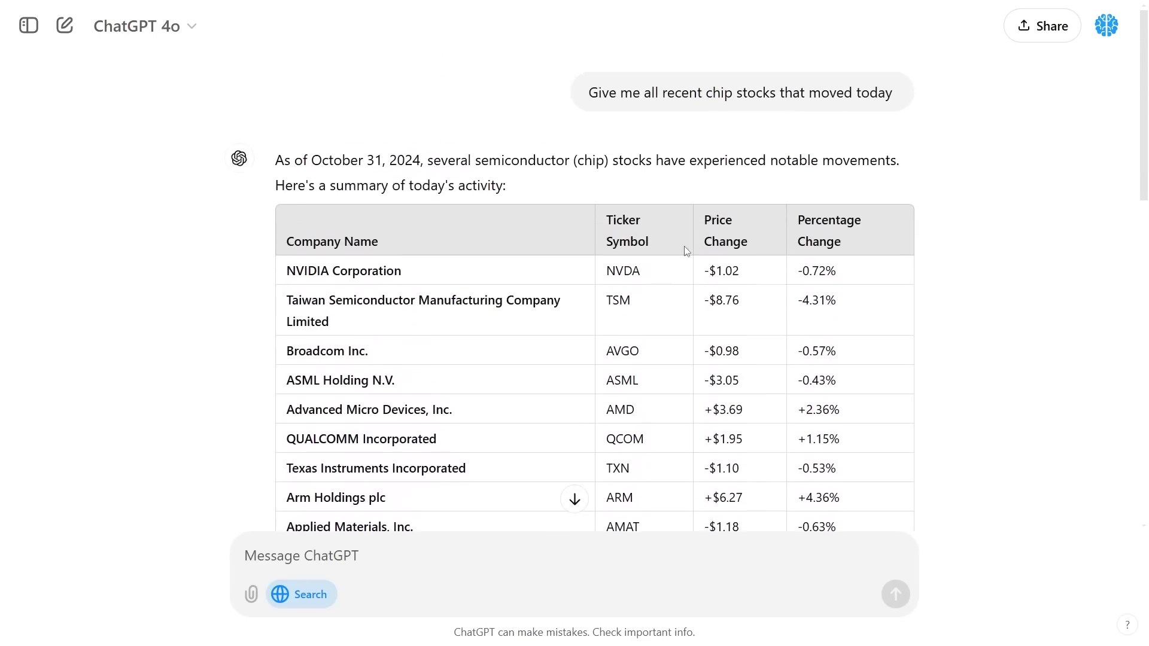